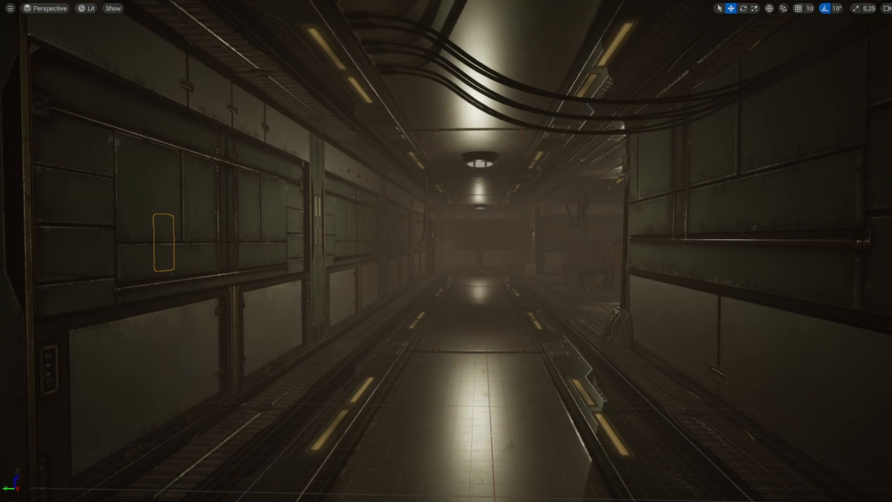
# - Fly through the finished sci-fi corridor level to preview the target result
pyautogui.press('w')
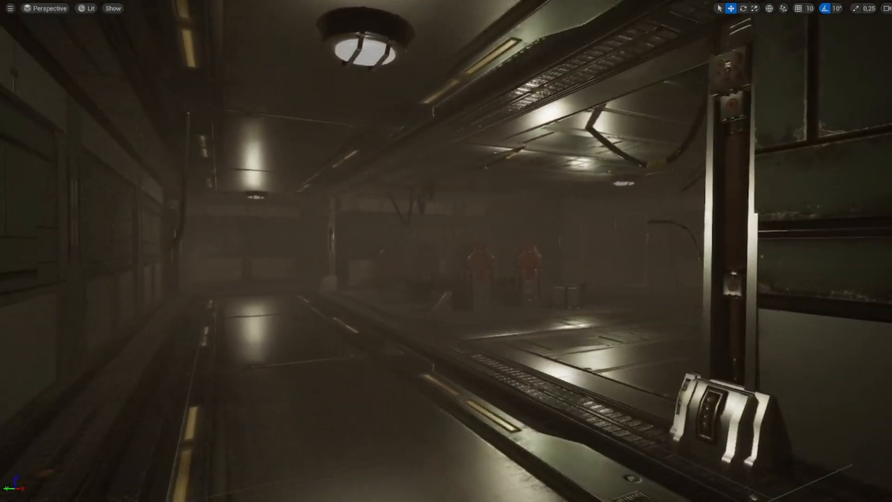
pyautogui.press('w')
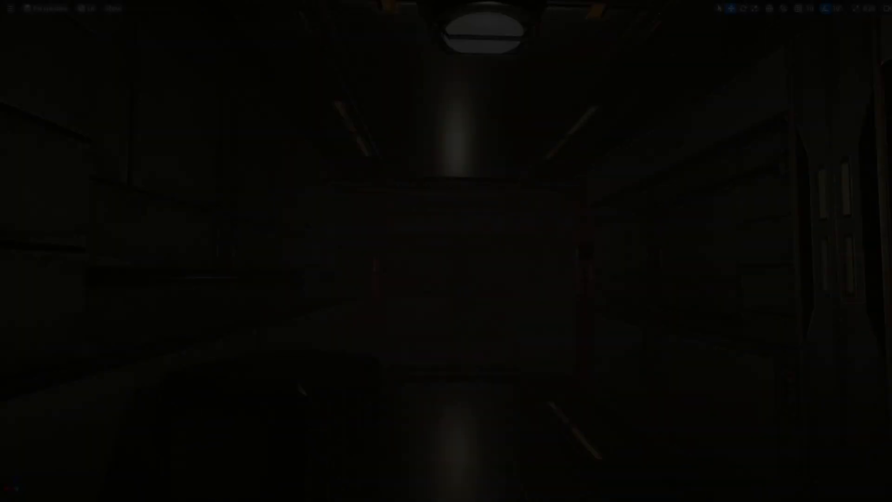
pyautogui.press('w')
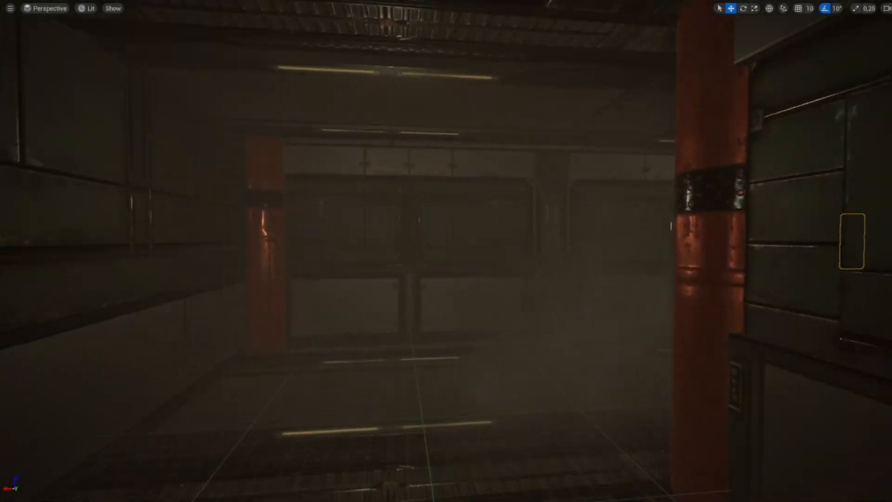
pyautogui.press('w')
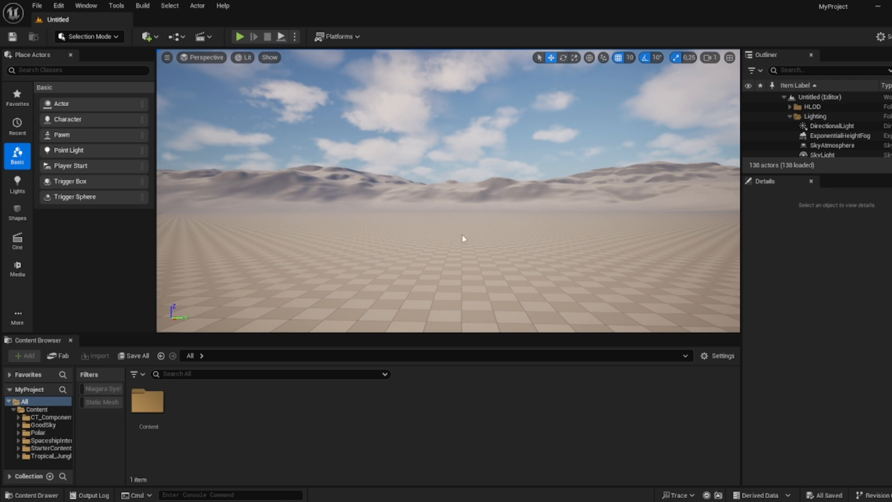
# - Create a new Empty Level
pyautogui.click(37, 6)
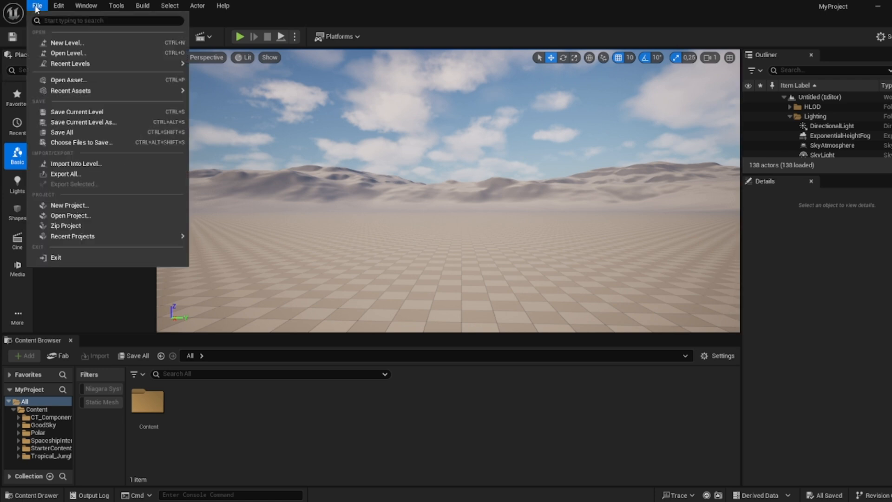
pyautogui.click(59, 42)
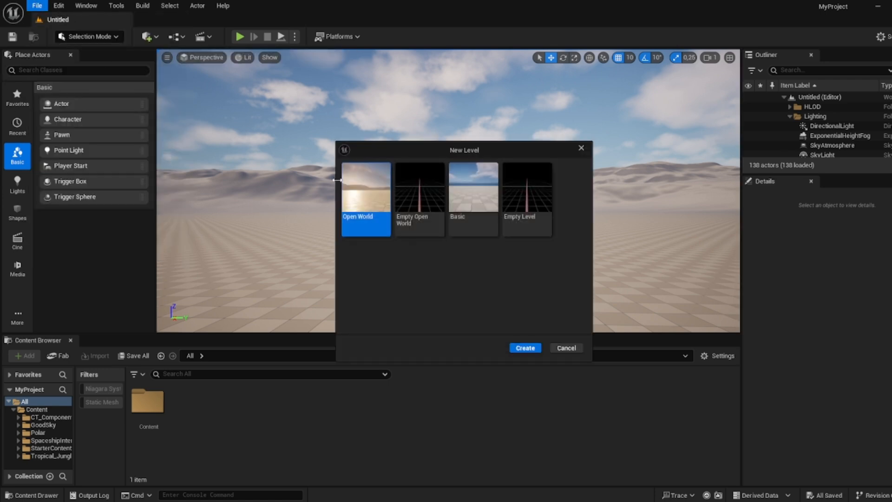
pyautogui.click(529, 225)
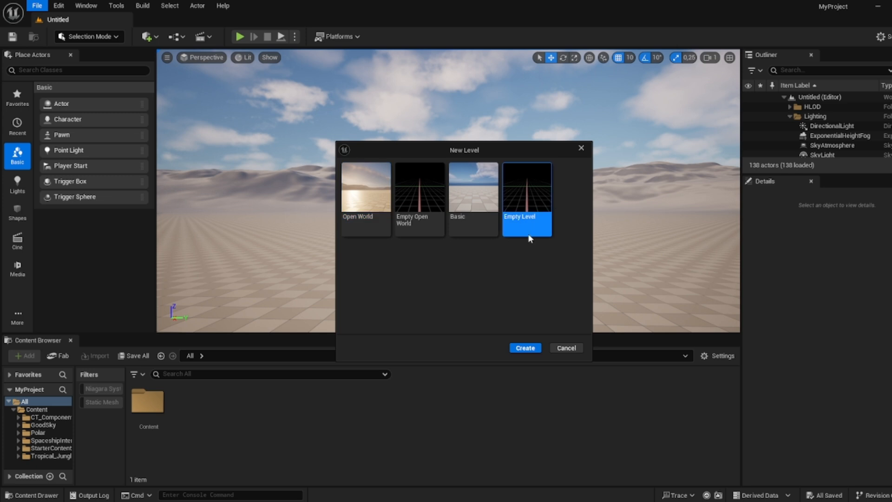
pyautogui.click(529, 348)
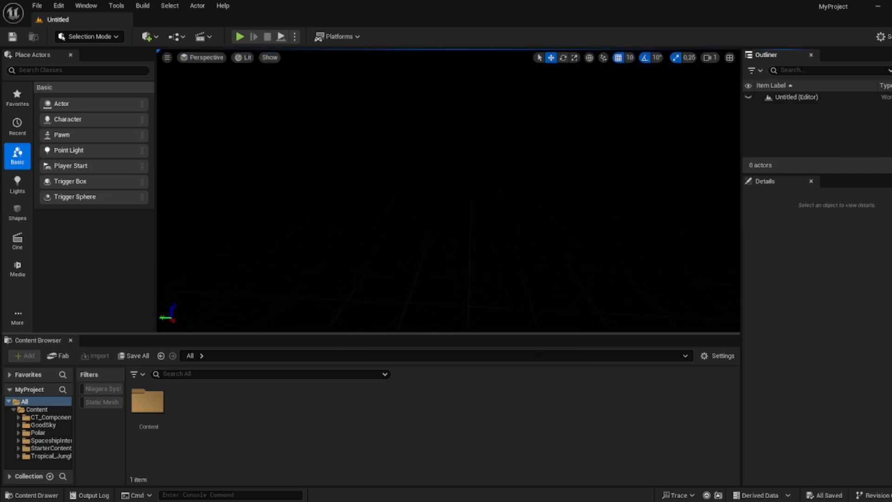
# - Resize the outliner and content browser panels to enlarge the viewport
pyautogui.moveTo(669, 332); pyautogui.dragTo(669, 368)
pyautogui.moveTo(740, 309); pyautogui.dragTo(801, 315)
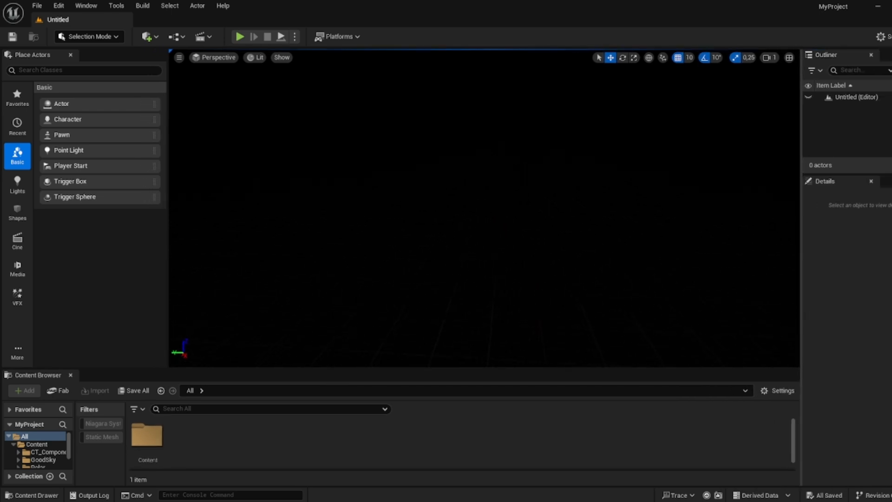
pyautogui.moveTo(213, 367); pyautogui.dragTo(217, 346)
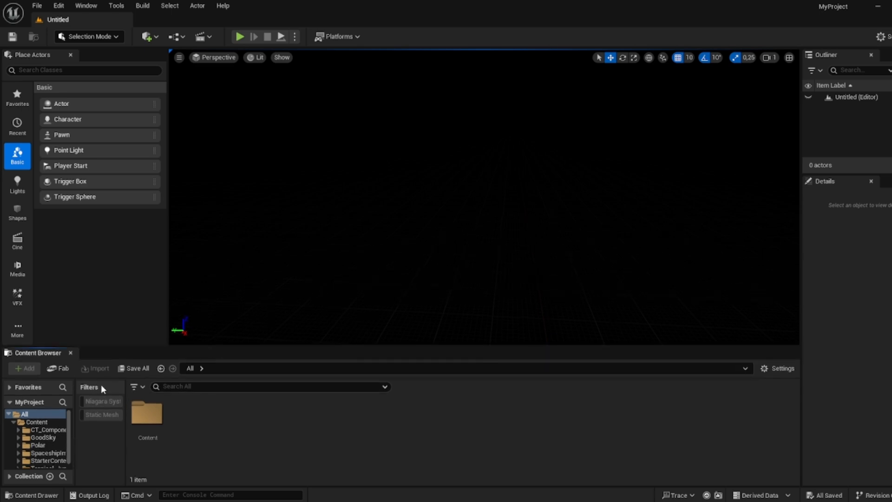
# - Filter the content browser to show only Static Mesh assets, removing the Niagara System filter
pyautogui.click(136, 386)
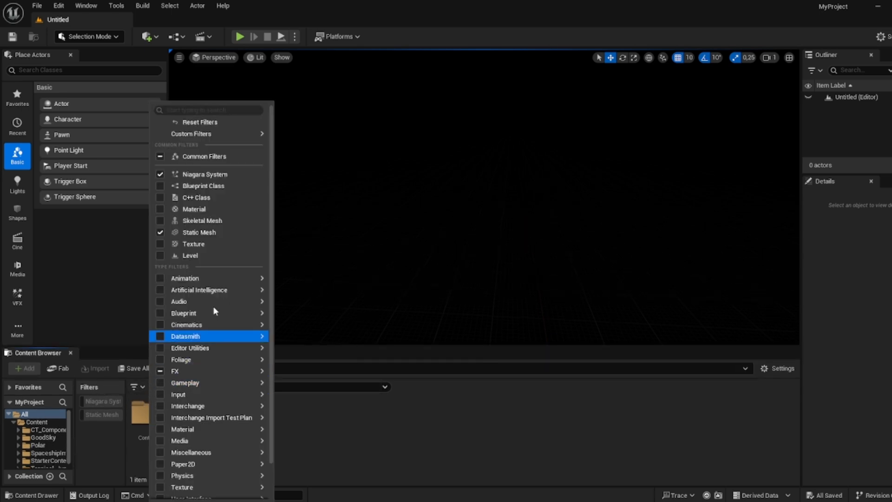
pyautogui.click(204, 174)
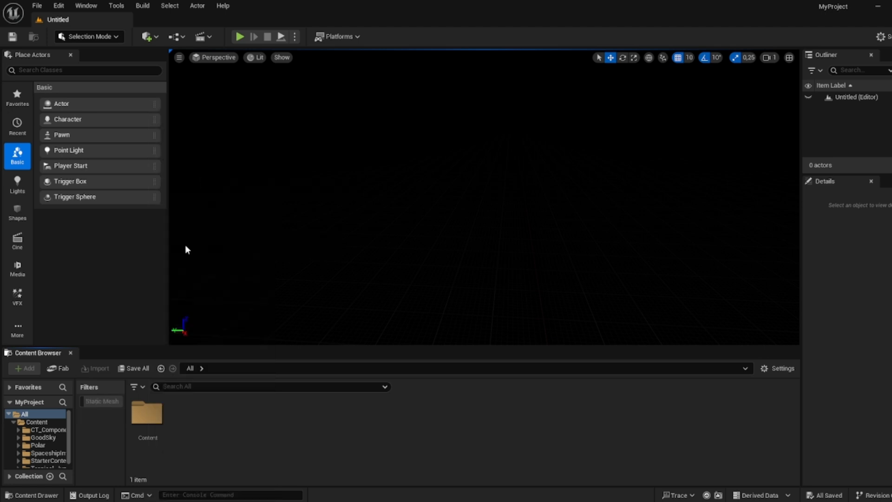
pyautogui.click(102, 400)
pyautogui.scroll(-1, 335, 418)
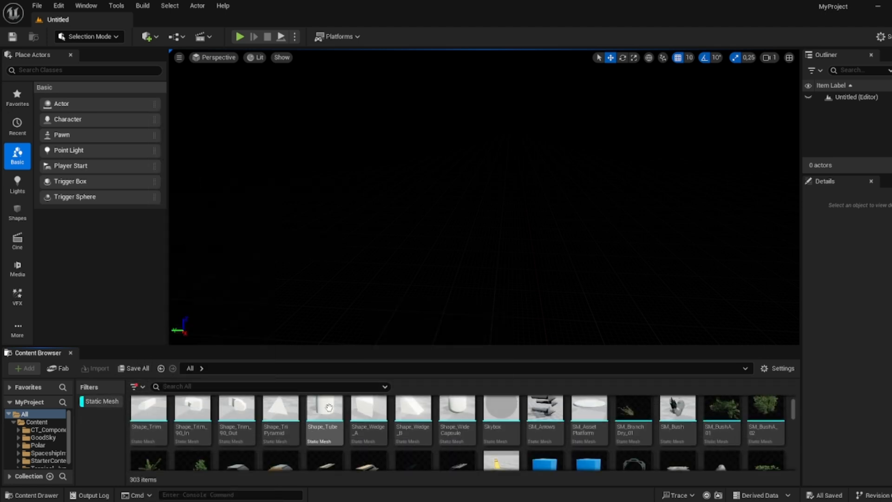
pyautogui.scroll(-5, 328, 407)
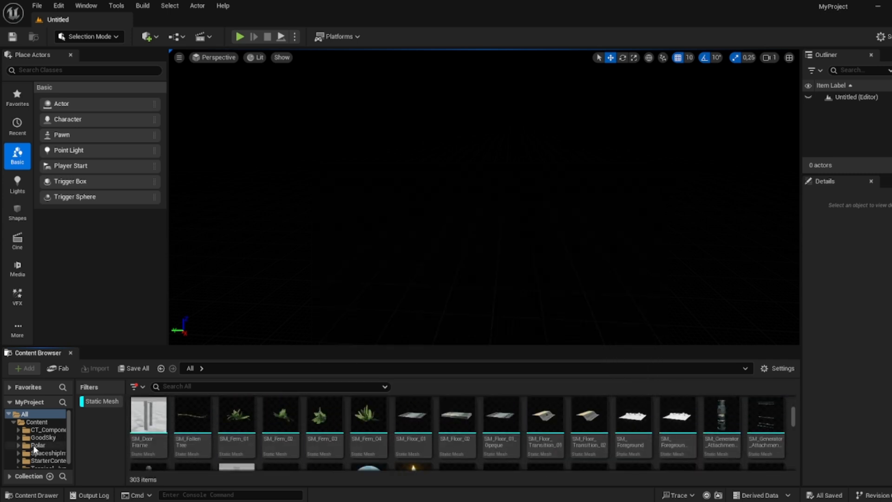
pyautogui.scroll(-1, 34, 448)
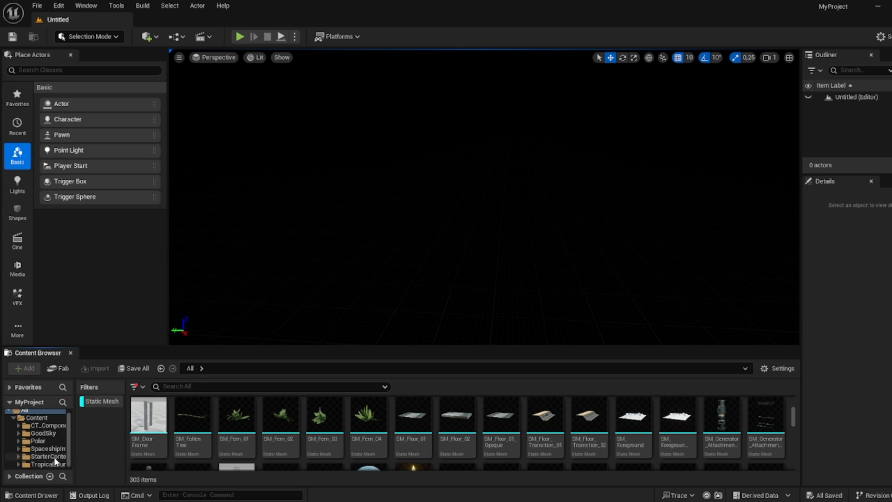
# - Open the Polar folder and browse its static meshes
pyautogui.click(38, 440)
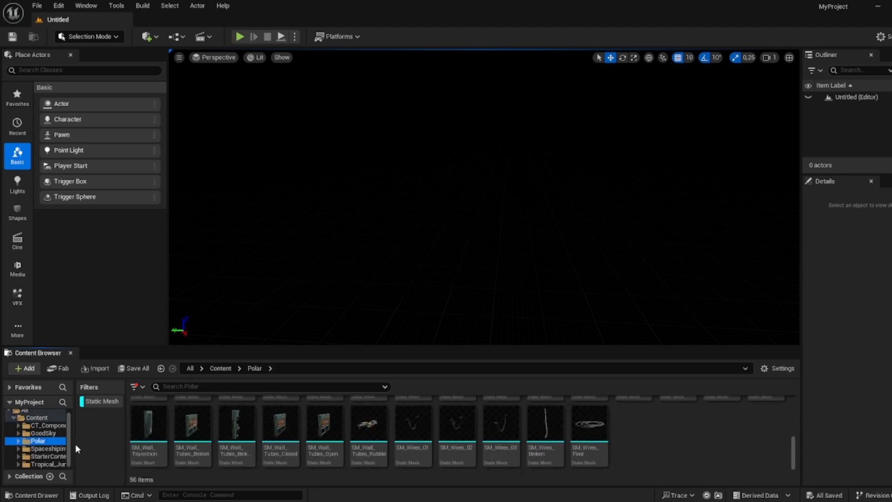
pyautogui.scroll(-3, 299, 454)
pyautogui.scroll(2, 361, 456)
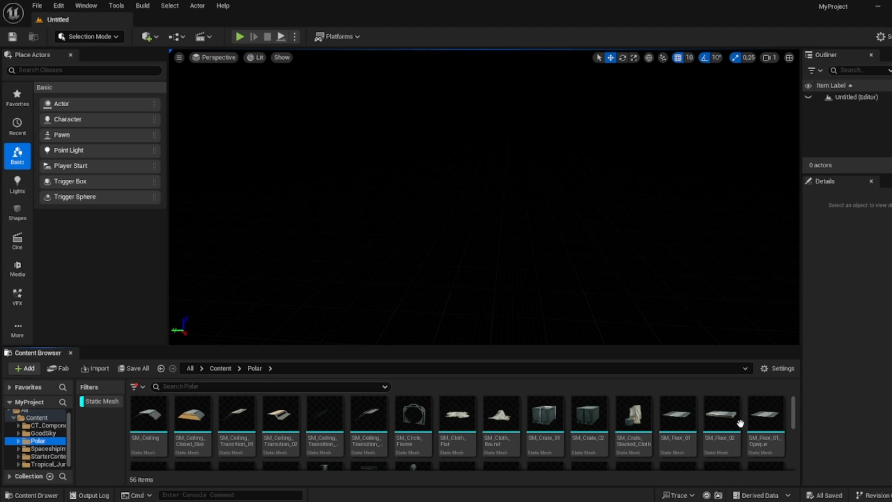
pyautogui.scroll(-7, 191, 420)
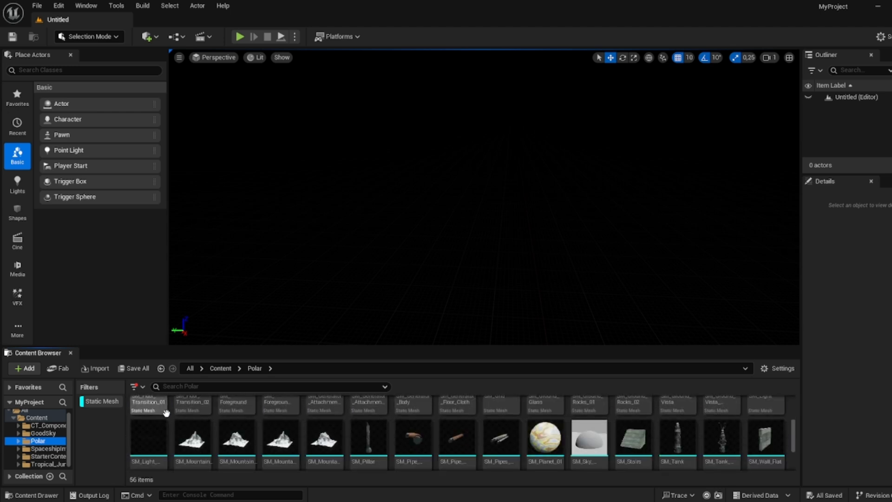
pyautogui.scroll(6, 186, 419)
pyautogui.moveTo(307, 260); pyautogui.dragTo(293, 266, button='right')
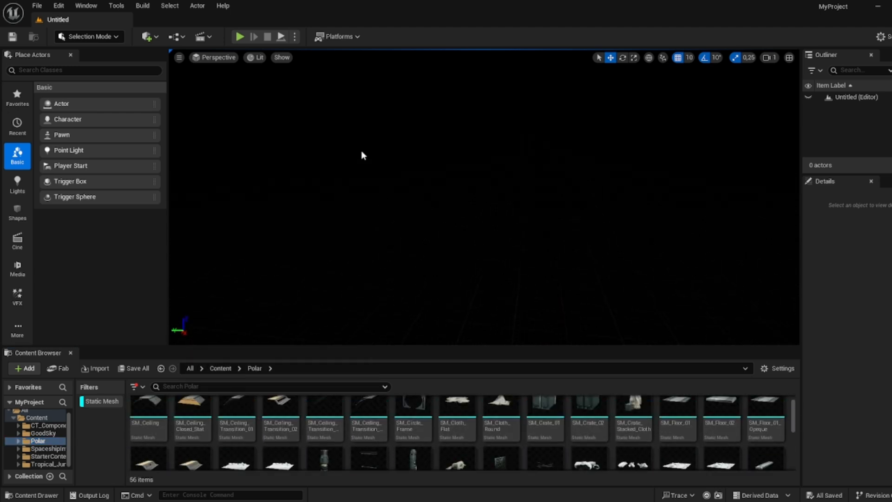
# - Switch the viewport to Unlit view mode and narrow the Place Actors panel
pyautogui.click(251, 58)
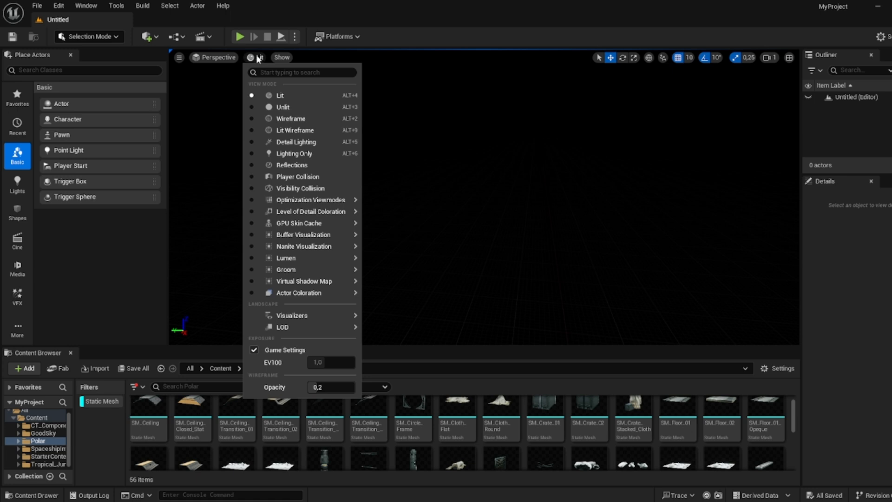
pyautogui.click(285, 108)
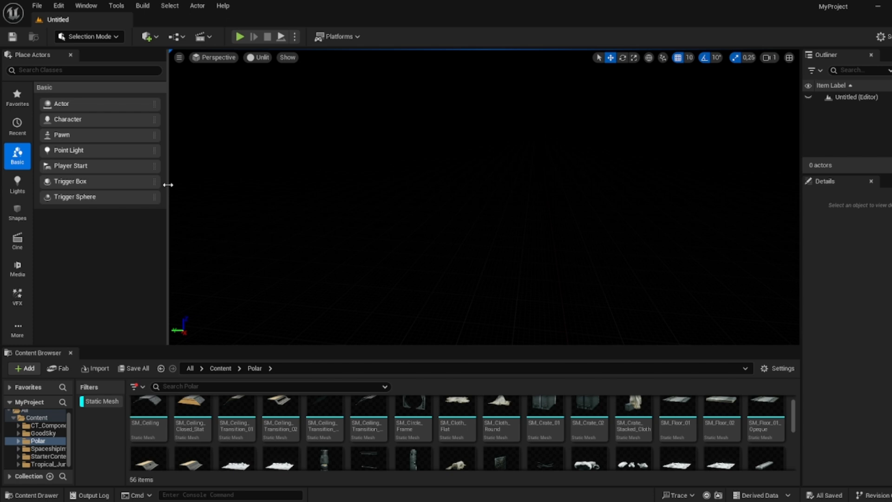
pyautogui.moveTo(167, 185); pyautogui.dragTo(114, 190)
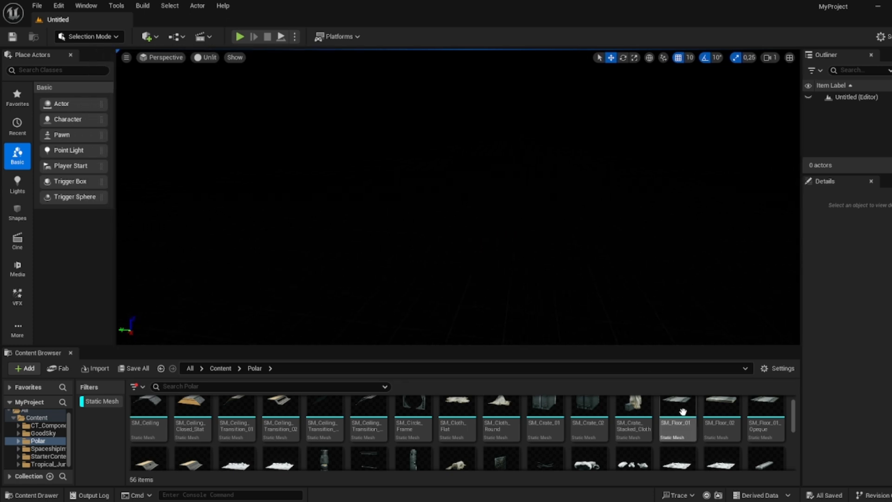
# - Place SM_Floor_01 in the level, inspect it, and delete it
pyautogui.moveTo(678, 419); pyautogui.dragTo(414, 246)
pyautogui.moveTo(430, 249); pyautogui.dragTo(409, 305, button='right')
pyautogui.press('w')
pyautogui.press('d')
pyautogui.press('w')
pyautogui.scroll(-1, 283, 260)
pyautogui.press('a')
pyautogui.press('w')
pyautogui.press('s')
pyautogui.press('w')
pyautogui.moveTo(436, 153); pyautogui.dragTo(436, 154, button='right')
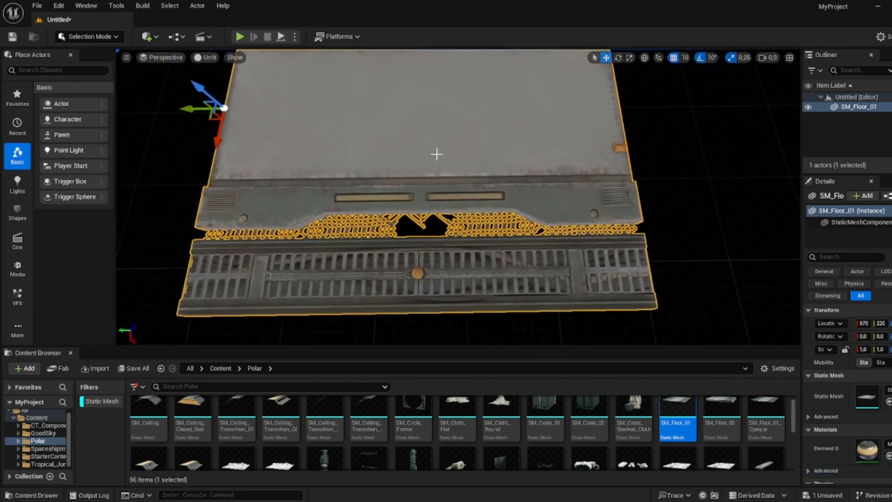
pyautogui.moveTo(437, 230)
pyautogui.mouseDown(button='right')
pyautogui.moveTo(429, 222)
pyautogui.moveTo(435, 230)
pyautogui.mouseUp(button='right')
pyautogui.press('Delete')
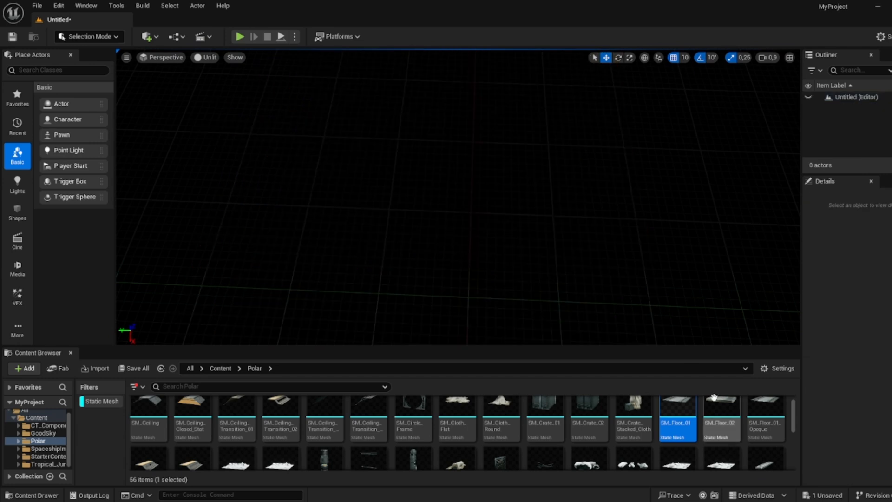
# - Place SM_Floor_02 in the level, inspect it, and delete it
pyautogui.moveTo(722, 418); pyautogui.dragTo(511, 119)
pyautogui.scroll(5, 534, 155)
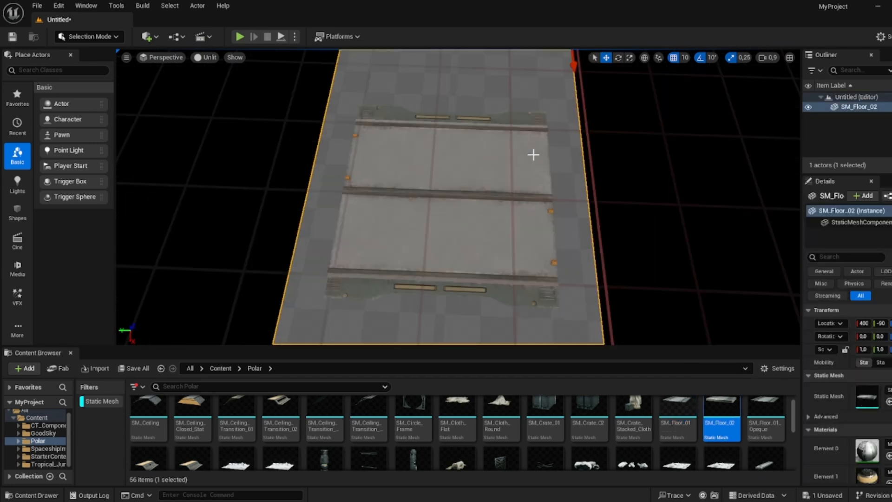
pyautogui.moveTo(532, 154)
pyautogui.mouseDown(button='right')
pyautogui.moveTo(532, 134)
pyautogui.moveTo(535, 167)
pyautogui.moveTo(523, 170)
pyautogui.moveTo(512, 140)
pyautogui.moveTo(533, 145)
pyautogui.mouseUp(button='right')
pyautogui.press('s')
pyautogui.press('d')
pyautogui.press('s')
pyautogui.moveTo(541, 179); pyautogui.dragTo(550, 91)
pyautogui.press('w')
pyautogui.moveTo(540, 153); pyautogui.dragTo(539, 175, button='right')
pyautogui.press('s')
pyautogui.moveTo(462, 207); pyautogui.dragTo(462, 207, button='right')
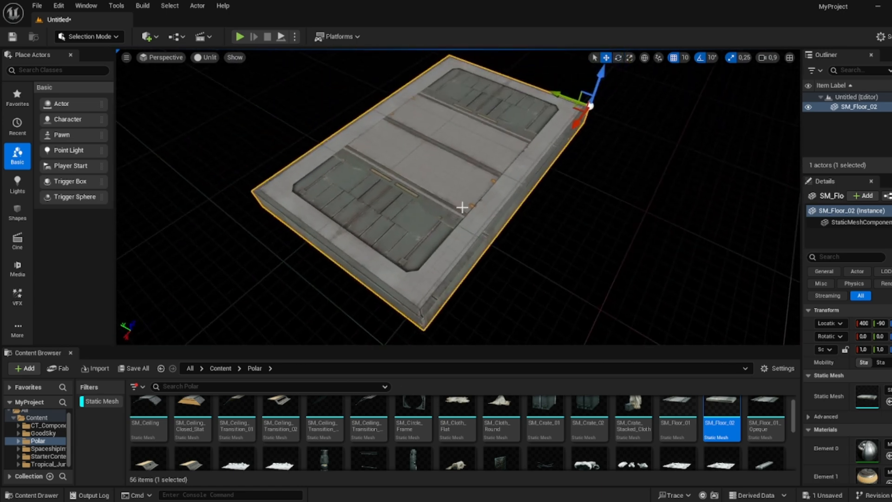
pyautogui.moveTo(479, 161); pyautogui.dragTo(478, 139, button='right')
pyautogui.press('Delete')
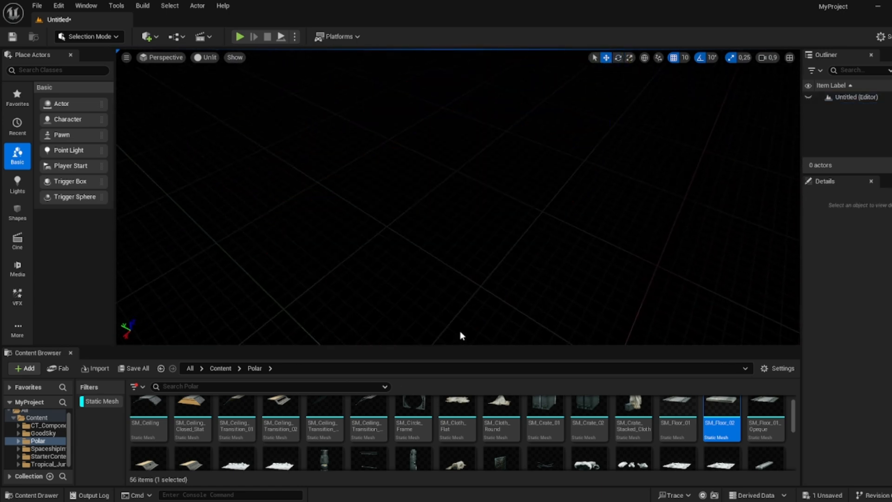
# - Search the content browser for floor and place SM_Floor_01_Opeque in the level
pyautogui.click(320, 387)
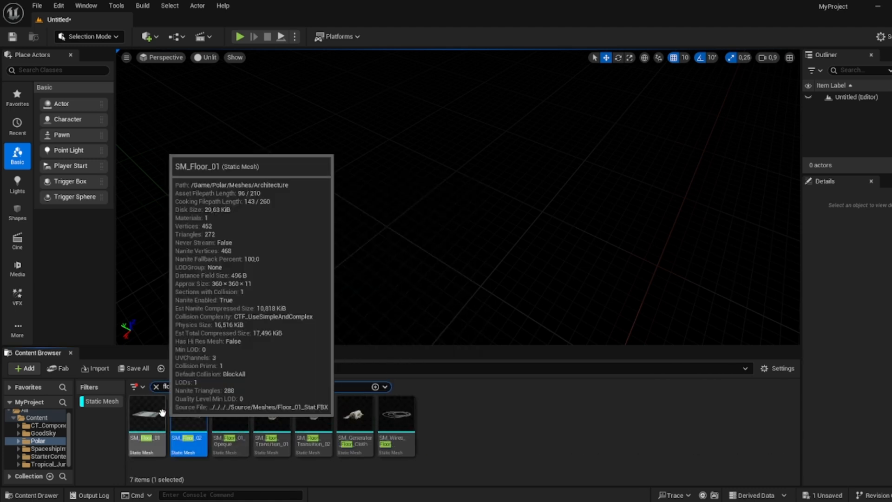
pyautogui.moveTo(230, 416); pyautogui.dragTo(409, 174)
pyautogui.moveTo(409, 175); pyautogui.dragTo(329, 176, button='right')
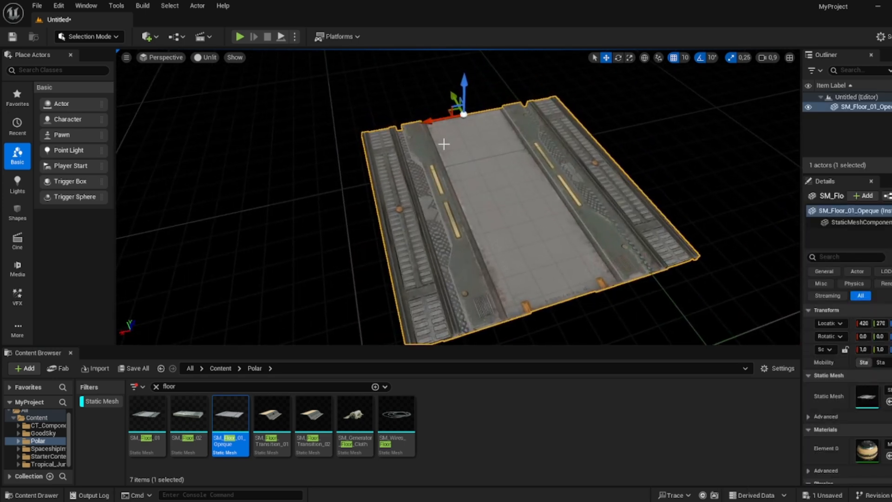
# - Duplicate the floor tile and snap the copy against its edge to extend the walkway
pyautogui.moveTo(444, 144); pyautogui.dragTo(507, 128, button='right')
pyautogui.press('w')
pyautogui.press('s')
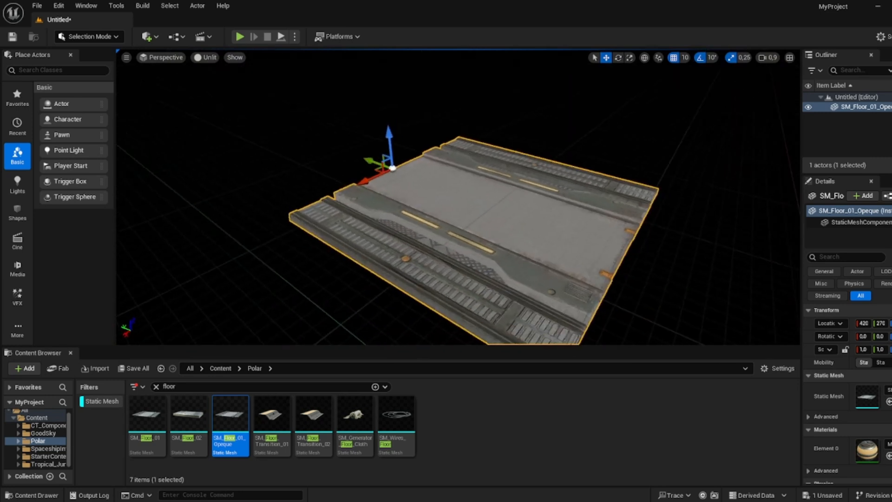
pyautogui.moveTo(485, 165); pyautogui.dragTo(484, 166, button='right')
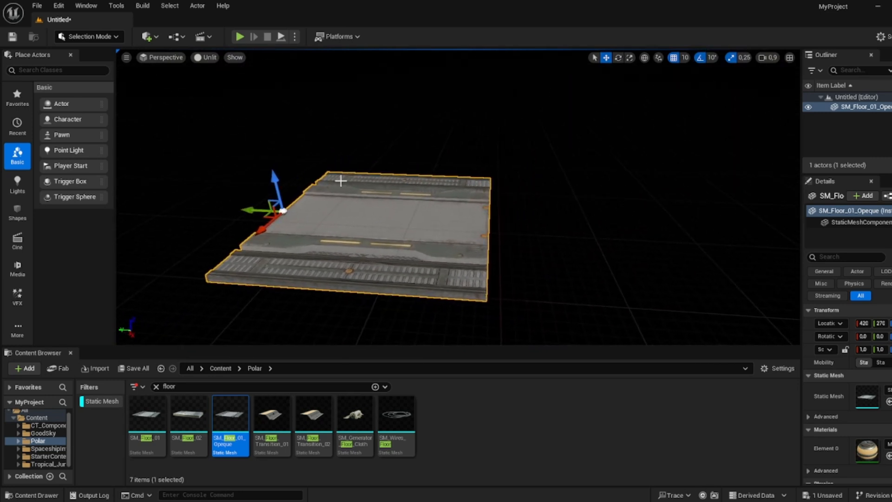
pyautogui.moveTo(280, 189); pyautogui.dragTo(271, 150)
pyautogui.moveTo(271, 149); pyautogui.dragTo(309, 154, button='right')
pyautogui.press('s')
pyautogui.press('w')
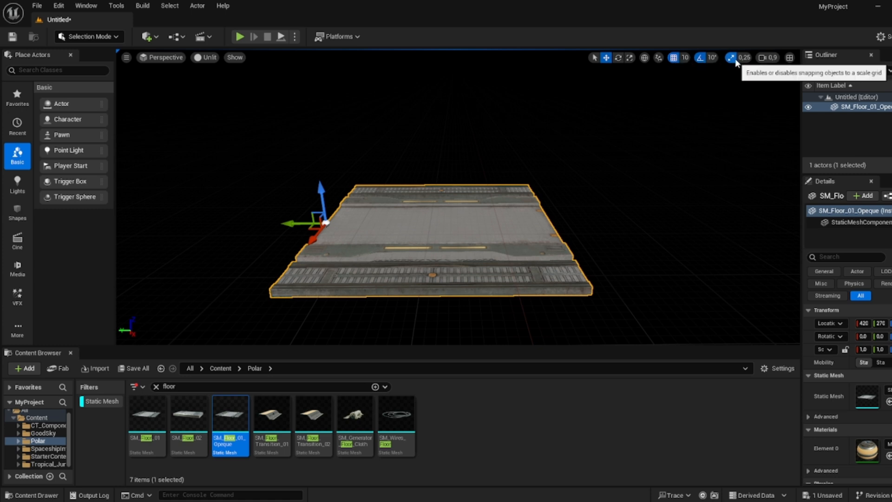
pyautogui.press('d')
pyautogui.moveTo(423, 174); pyautogui.dragTo(423, 173, button='right')
pyautogui.press('s')
pyautogui.keyDown('alt'); pyautogui.moveTo(236, 215); pyautogui.dragTo(441, 218); pyautogui.keyUp('alt')
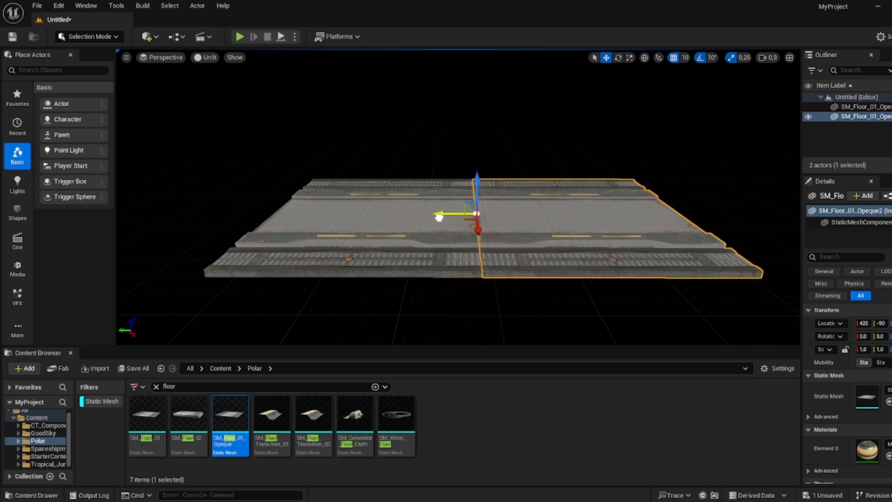
# - Duplicate the floor tile twice more along the same line to make a four-tile walkway
pyautogui.press('d')
pyautogui.moveTo(434, 218); pyautogui.dragTo(378, 237, button='right')
pyautogui.press('s')
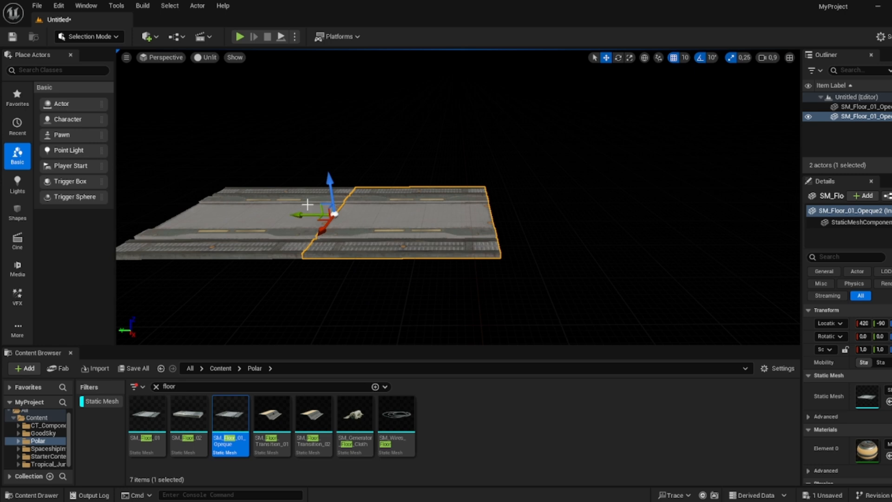
pyautogui.keyDown('alt'); pyautogui.moveTo(306, 215); pyautogui.dragTo(463, 225); pyautogui.keyUp('alt')
pyautogui.moveTo(492, 184); pyautogui.dragTo(493, 184, button='right')
pyautogui.press('d')
pyautogui.press('s')
pyautogui.keyDown('alt'); pyautogui.moveTo(479, 143); pyautogui.dragTo(520, 188); pyautogui.keyUp('alt')
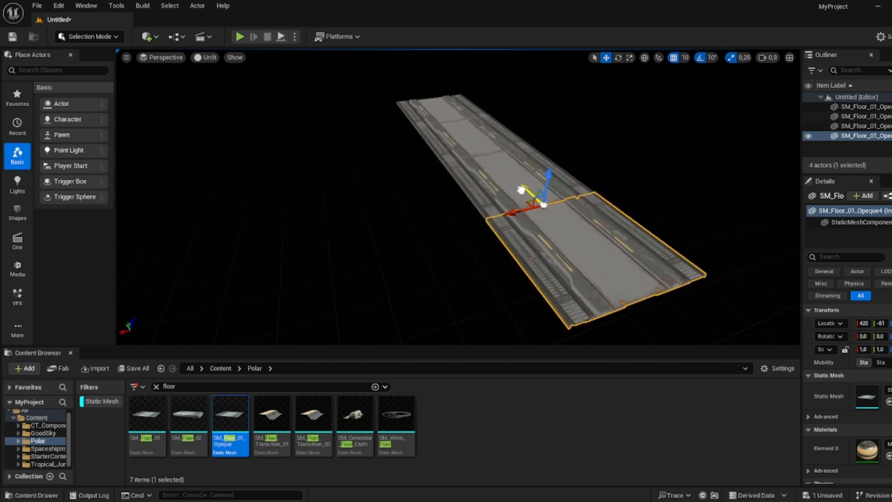
# - Duplicate floor tiles and snap them to start a perpendicular branch off the four-tile walkway
pyautogui.press('a')
pyautogui.moveTo(521, 188); pyautogui.dragTo(521, 189, button='right')
pyautogui.keyDown('alt'); pyautogui.moveTo(365, 189); pyautogui.dragTo(511, 221); pyautogui.keyUp('alt')
pyautogui.click(510, 221)
pyautogui.press('d')
pyautogui.moveTo(510, 221); pyautogui.dragTo(511, 221, button='right')
pyautogui.keyDown('alt'); pyautogui.moveTo(542, 168); pyautogui.dragTo(391, 221); pyautogui.keyUp('alt')
pyautogui.press('d')
pyautogui.moveTo(391, 221); pyautogui.dragTo(391, 221, button='right')
pyautogui.press('w')
pyautogui.press('s')
pyautogui.press('a')
pyautogui.keyDown('alt'); pyautogui.moveTo(434, 173); pyautogui.dragTo(308, 216); pyautogui.keyUp('alt')
pyautogui.click(467, 214)
# - Try rotating and scaling the selected branch floor tile upward, undoing each change
pyautogui.press('e')
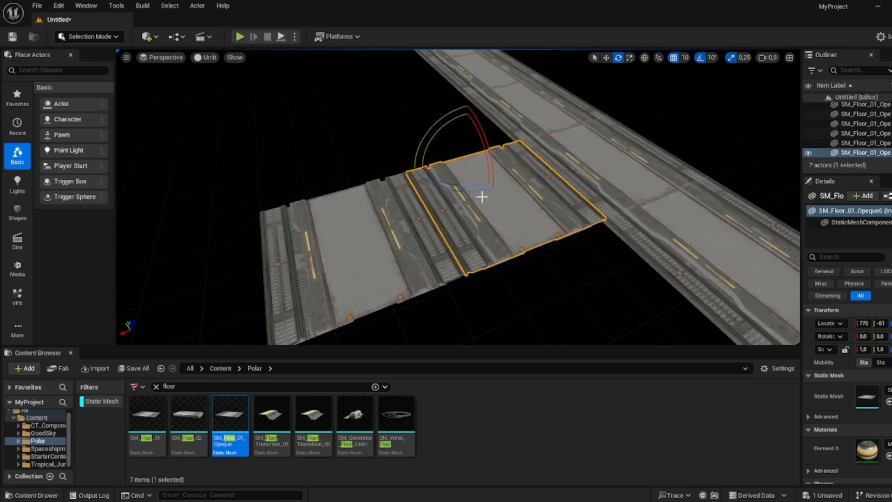
pyautogui.press('q')
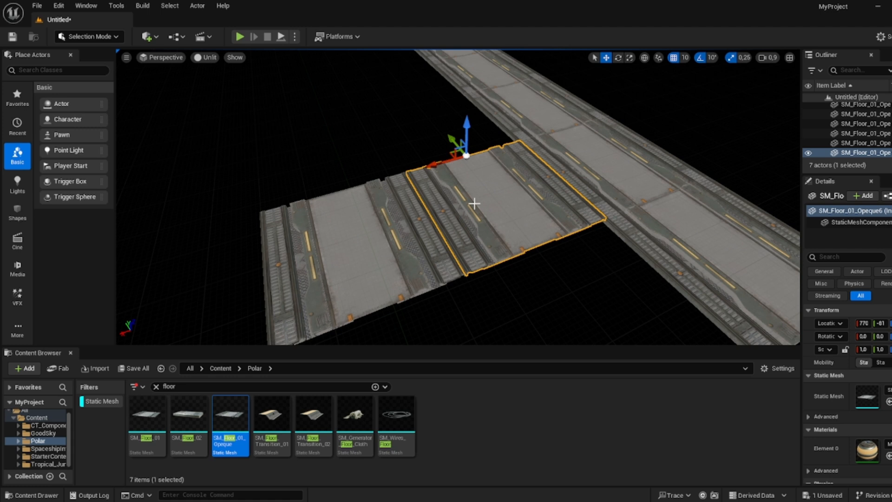
pyautogui.press('e')
pyautogui.press('w')
pyautogui.press('e')
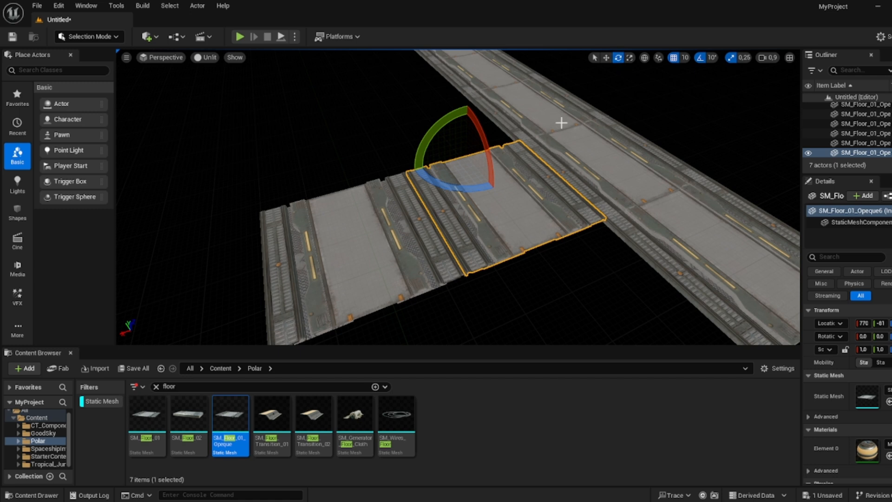
pyautogui.click(594, 58)
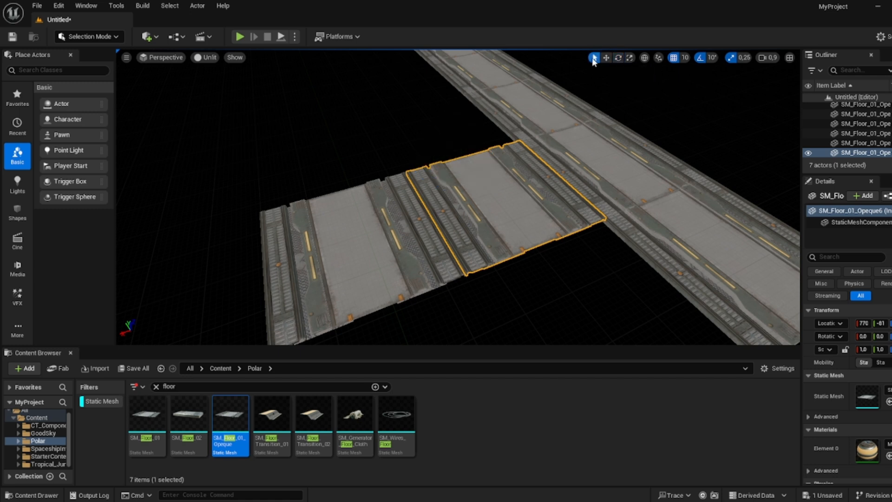
pyautogui.click(381, 244)
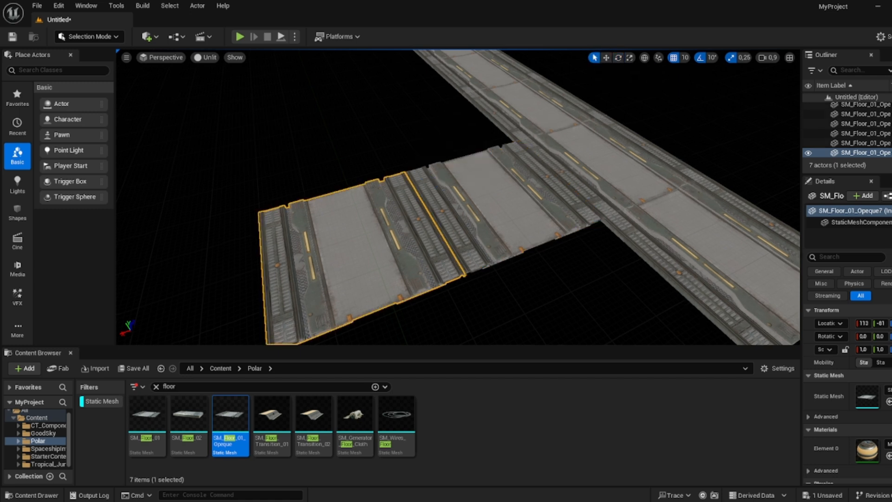
pyautogui.click(500, 189)
pyautogui.moveTo(500, 189)
pyautogui.mouseDown(button='right')
pyautogui.moveTo(501, 160)
pyautogui.moveTo(501, 189)
pyautogui.mouseUp(button='right')
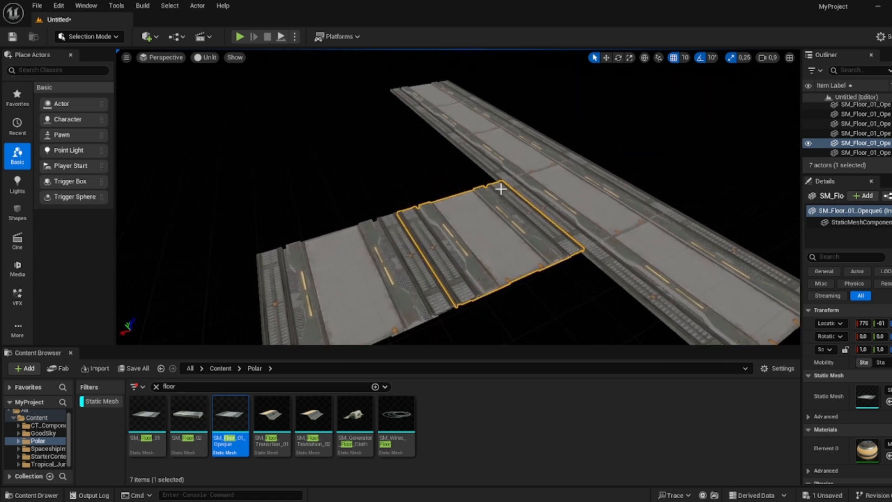
pyautogui.moveTo(436, 180); pyautogui.dragTo(434, 180)
pyautogui.hotkey('ctrl', 'z')
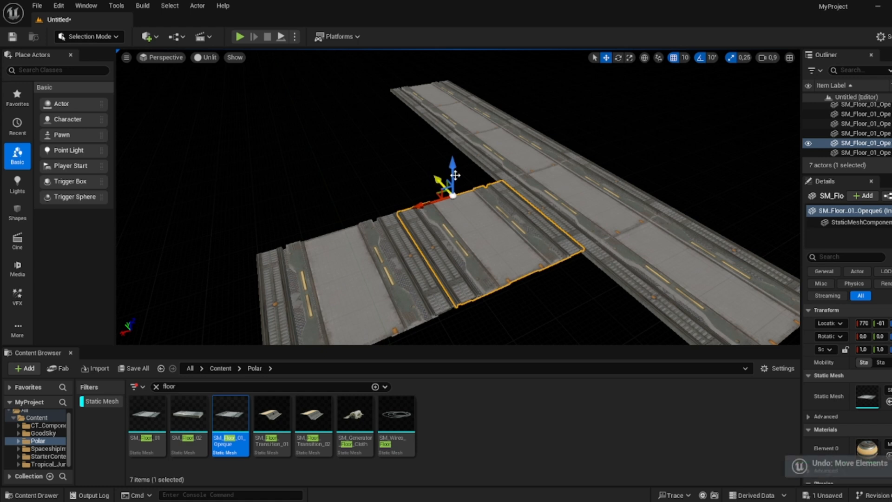
pyautogui.press('e')
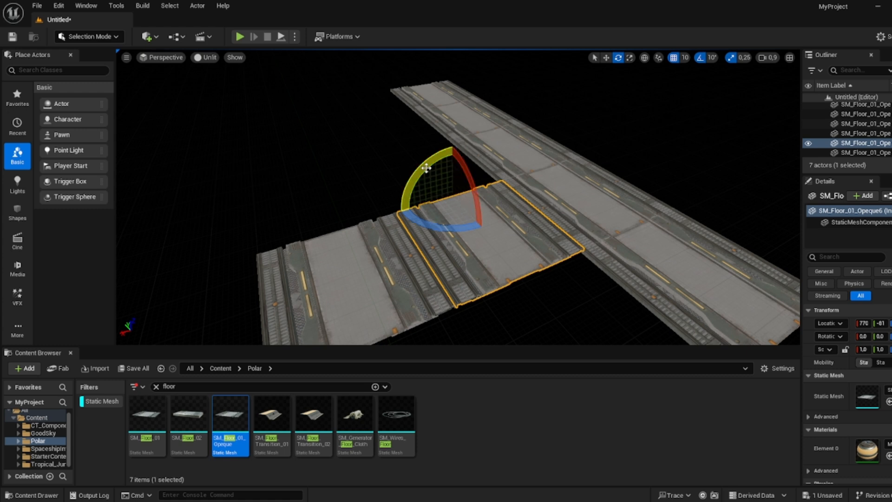
pyautogui.press('r')
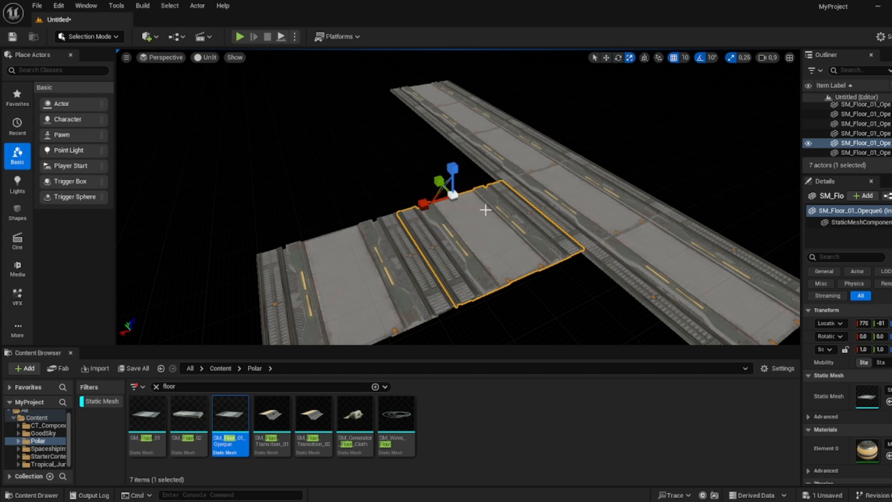
pyautogui.moveTo(454, 166); pyautogui.dragTo(454, 135)
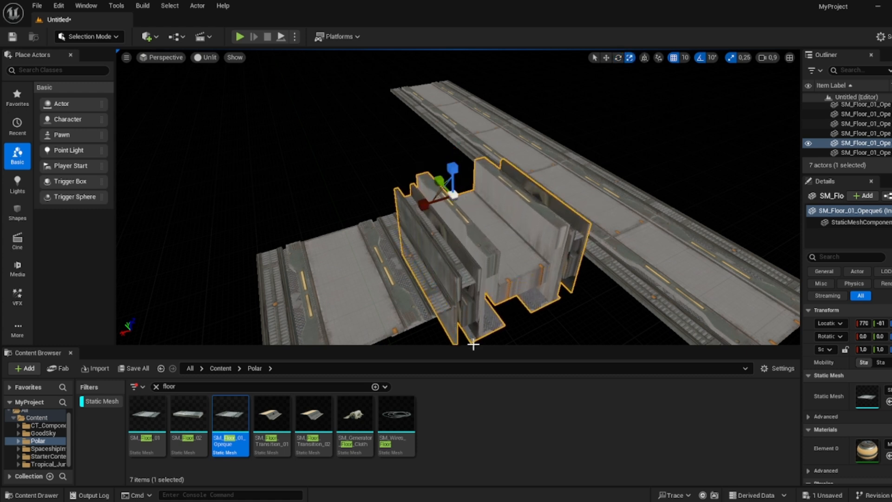
pyautogui.hotkey('ctrl', 'z')
# - Rotate and reposition the extra branch floor tile, then delete it
pyautogui.moveTo(495, 293); pyautogui.dragTo(558, 297, button='right')
pyautogui.press('e')
pyautogui.moveTo(378, 198); pyautogui.dragTo(364, 182)
pyautogui.press('w')
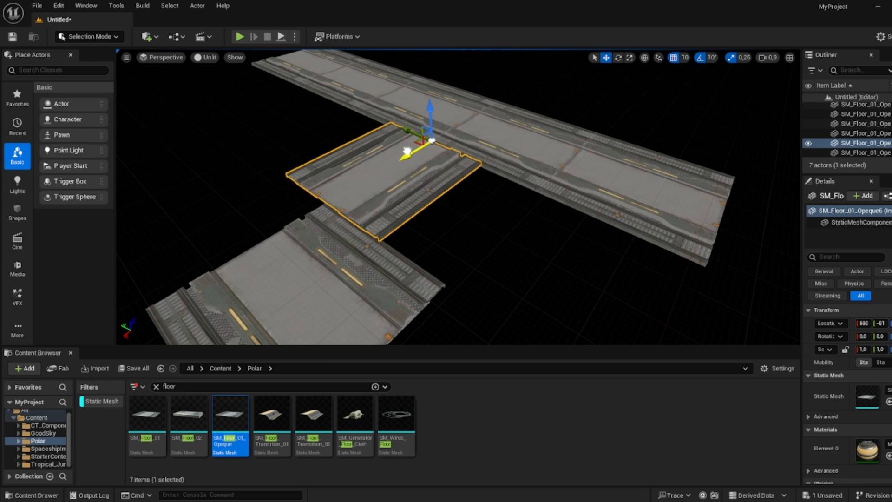
pyautogui.moveTo(405, 151); pyautogui.dragTo(402, 153)
pyautogui.moveTo(416, 149); pyautogui.dragTo(469, 160, button='right')
pyautogui.moveTo(406, 180); pyautogui.dragTo(465, 180, button='right')
pyautogui.moveTo(362, 145); pyautogui.dragTo(460, 181)
pyautogui.moveTo(460, 181); pyautogui.dragTo(434, 181, button='right')
pyautogui.click(435, 181)
pyautogui.press('Delete')
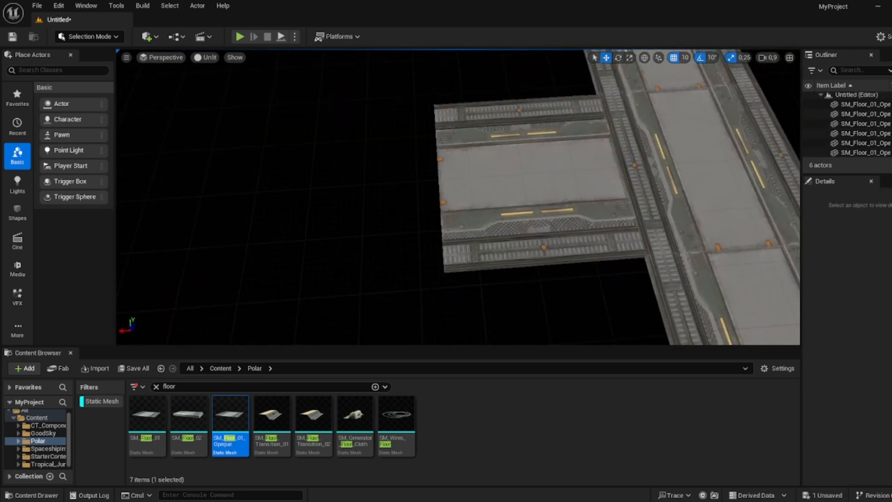
# - Duplicate floor tiles and snap them end to end to build a long walkway meeting the crossing row
pyautogui.click(506, 189)
pyautogui.moveTo(416, 164)
pyautogui.keyDown('alt'); pyautogui.mouseDown()
pyautogui.moveTo(393, 164)
pyautogui.moveTo(409, 163)
pyautogui.mouseUp(); pyautogui.keyUp('alt')
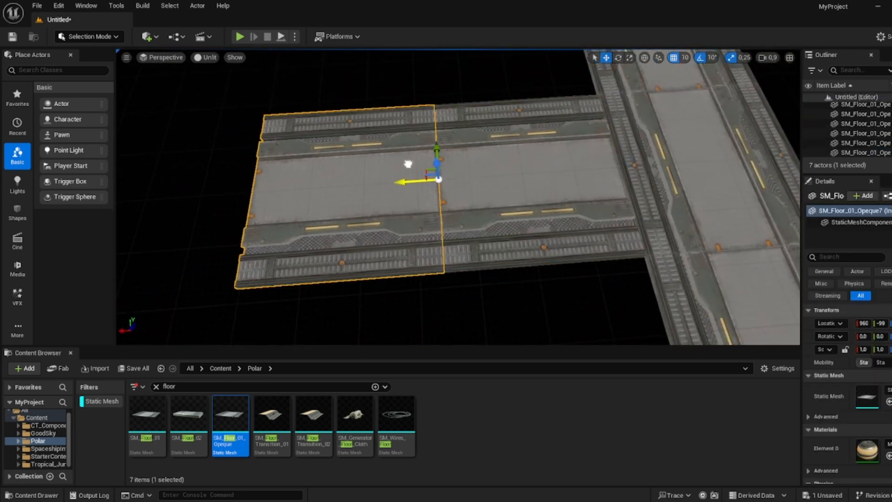
pyautogui.moveTo(408, 164); pyautogui.dragTo(357, 159, button='right')
pyautogui.keyDown('alt'); pyautogui.moveTo(559, 211); pyautogui.dragTo(258, 192); pyautogui.keyUp('alt')
pyautogui.moveTo(258, 193)
pyautogui.mouseDown(button='right')
pyautogui.moveTo(399, 216)
pyautogui.moveTo(232, 149)
pyautogui.moveTo(258, 192)
pyautogui.mouseUp(button='right')
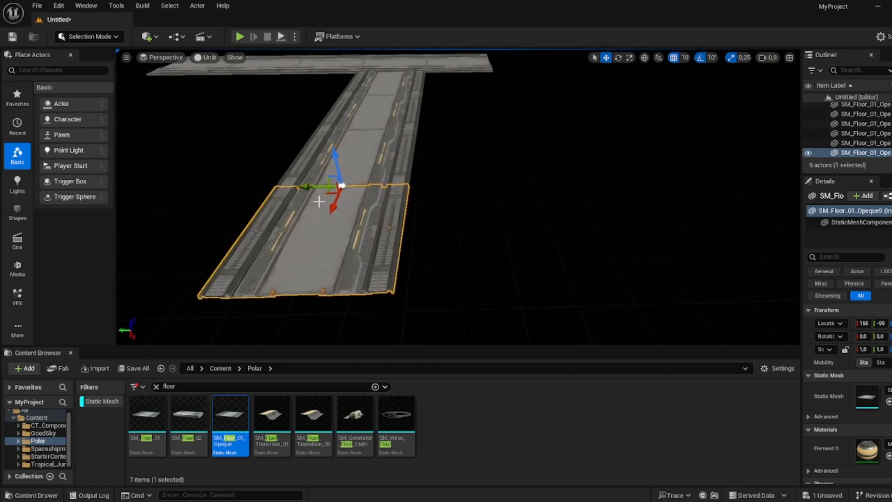
pyautogui.keyDown('alt'); pyautogui.moveTo(335, 209); pyautogui.dragTo(288, 321); pyautogui.keyUp('alt')
pyautogui.moveTo(385, 121); pyautogui.dragTo(396, 136, button='right')
pyautogui.moveTo(365, 112); pyautogui.dragTo(314, 153)
pyautogui.moveTo(314, 153); pyautogui.dragTo(457, 146, button='right')
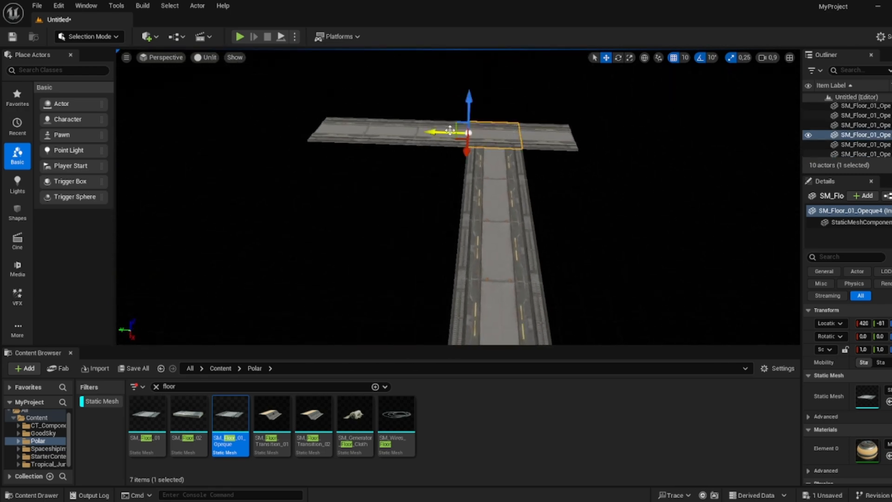
# - Select the five-tile crossing row, duplicate it, and snap the copy to the far end of the walkway
pyautogui.keyDown('shift'); pyautogui.click(431, 137); pyautogui.keyUp('shift')
pyautogui.keyDown('shift'); pyautogui.click(381, 133); pyautogui.keyUp('shift')
pyautogui.keyDown('shift'); pyautogui.click(523, 128); pyautogui.keyUp('shift')
pyautogui.moveTo(524, 128); pyautogui.dragTo(444, 125, button='right')
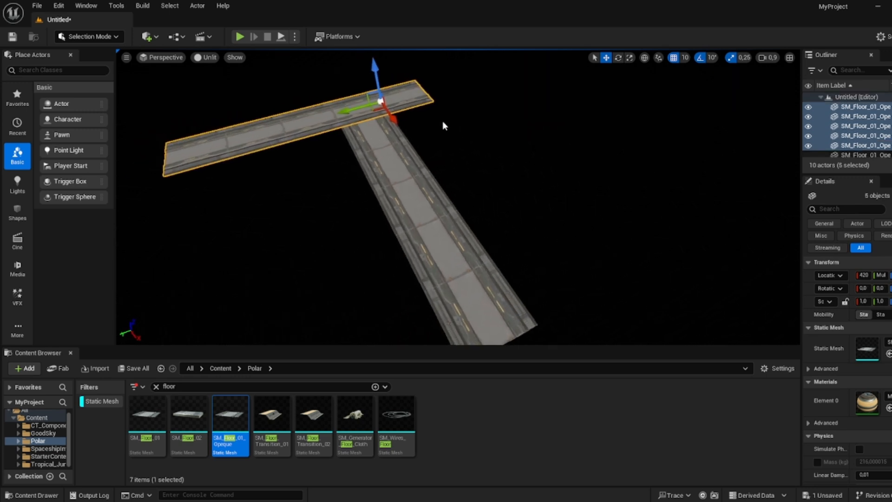
pyautogui.keyDown('alt'); pyautogui.moveTo(396, 115); pyautogui.dragTo(562, 305); pyautogui.keyUp('alt')
pyautogui.moveTo(540, 305); pyautogui.dragTo(529, 337, button='right')
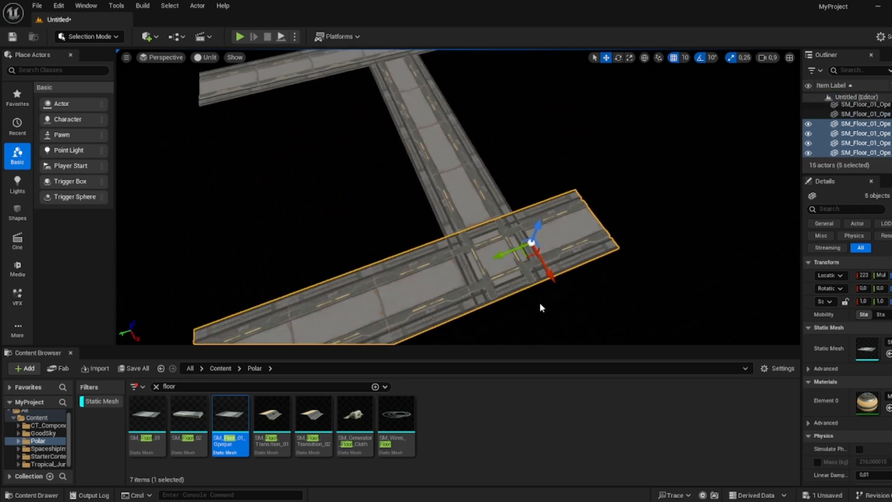
pyautogui.moveTo(497, 254); pyautogui.dragTo(751, 172)
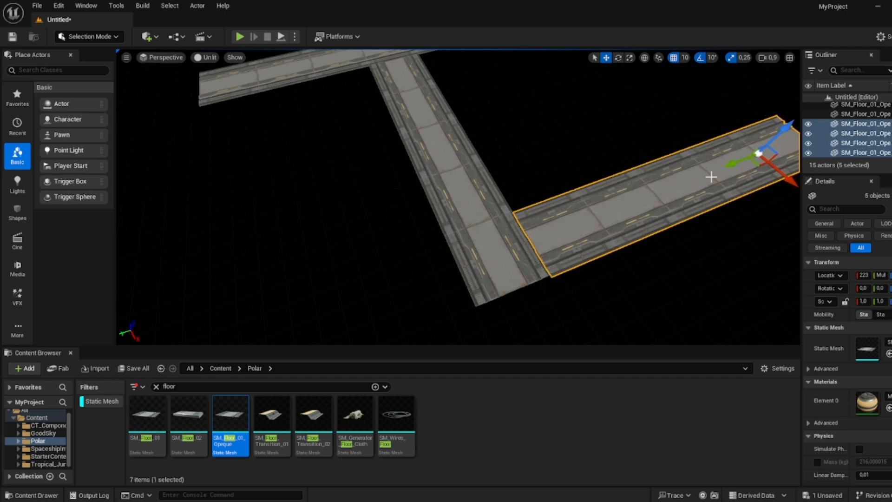
pyautogui.press('w')
pyautogui.moveTo(712, 176); pyautogui.dragTo(681, 174, button='right')
pyautogui.moveTo(531, 140); pyautogui.dragTo(525, 139)
pyautogui.press('d')
pyautogui.moveTo(525, 139); pyautogui.dragTo(525, 141, button='right')
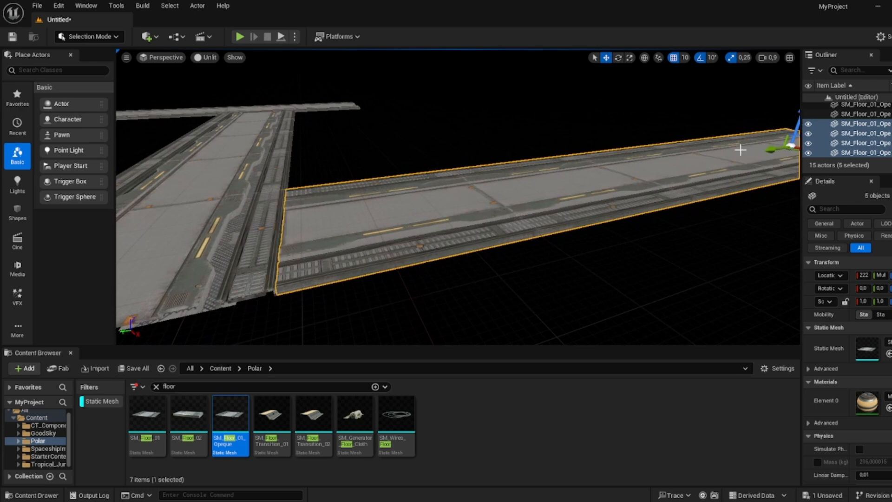
# - Fly around the viewport to inspect the floor layout from several angles
pyautogui.press('a')
pyautogui.moveTo(740, 150); pyautogui.dragTo(699, 246, button='right')
pyautogui.click(711, 241)
pyautogui.click(692, 297)
pyautogui.moveTo(692, 297); pyautogui.dragTo(678, 307, button='right')
pyautogui.press('w')
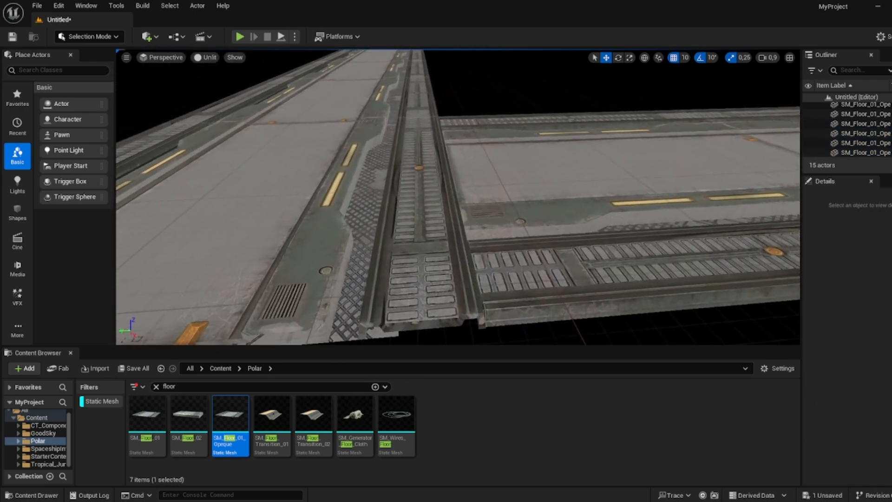
pyautogui.press('s')
pyautogui.moveTo(566, 112)
pyautogui.mouseDown(button='right')
pyautogui.moveTo(568, 121)
pyautogui.moveTo(567, 113)
pyautogui.mouseUp(button='right')
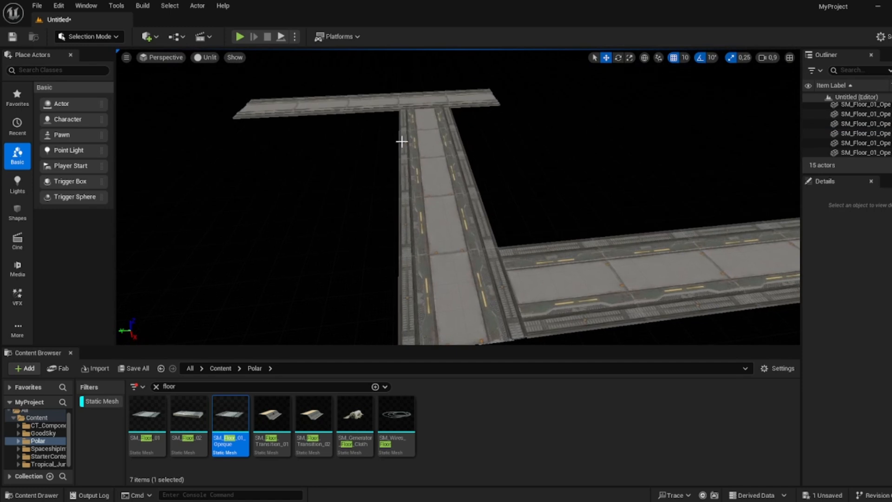
pyautogui.moveTo(416, 136); pyautogui.dragTo(369, 138, button='right')
pyautogui.press('w')
pyautogui.press('s')
pyautogui.moveTo(347, 340); pyautogui.dragTo(347, 339, button='right')
# - Place SM_Floor_02 beside the walkway junction and duplicate it into a row of three panels
pyautogui.click(195, 419)
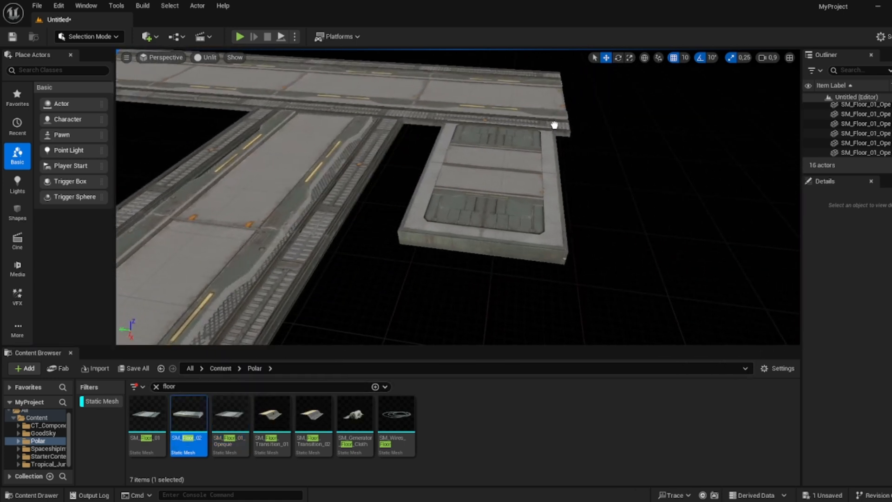
pyautogui.moveTo(555, 125); pyautogui.dragTo(508, 126)
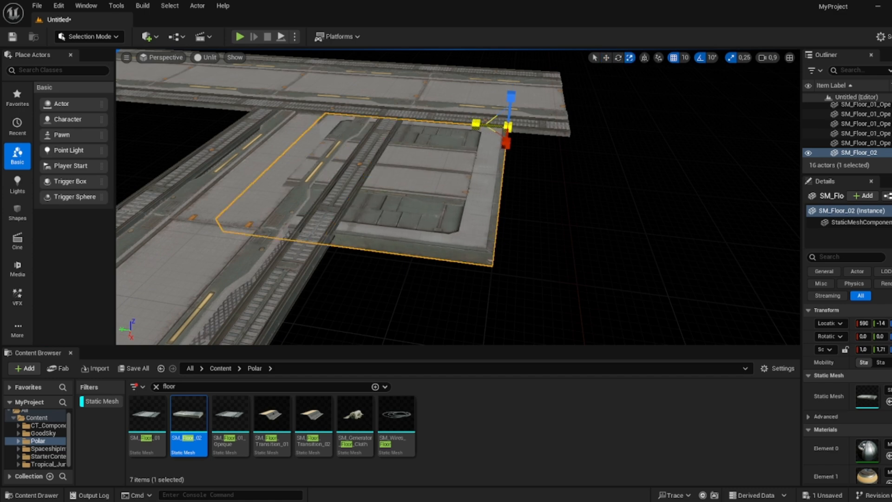
pyautogui.moveTo(548, 147); pyautogui.dragTo(548, 147, button='right')
pyautogui.keyDown('alt'); pyautogui.moveTo(531, 164); pyautogui.dragTo(411, 214); pyautogui.keyUp('alt')
pyautogui.moveTo(411, 213); pyautogui.dragTo(411, 213, button='right')
pyautogui.keyDown('alt'); pyautogui.moveTo(497, 194); pyautogui.dragTo(331, 210); pyautogui.keyUp('alt')
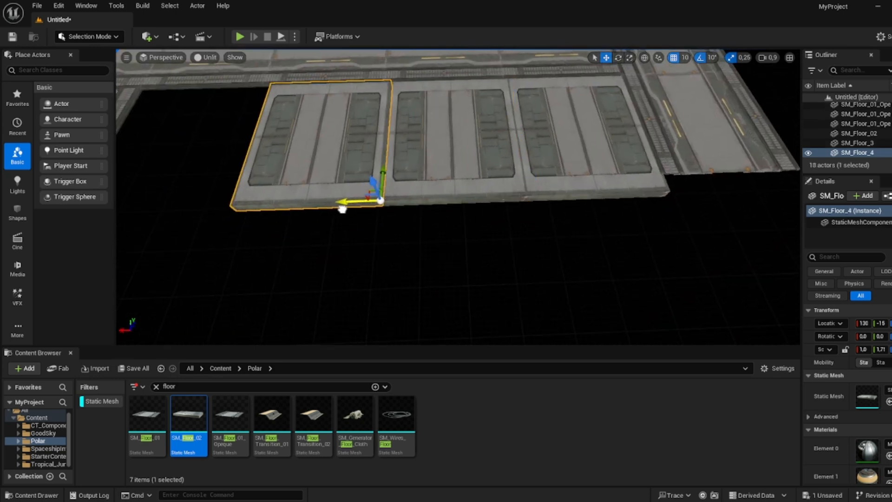
# - Select the three SM_Floor_02 panels and duplicate them alongside the existing row
pyautogui.keyDown('ctrl'); pyautogui.click(425, 171); pyautogui.keyUp('ctrl')
pyautogui.keyDown('ctrl'); pyautogui.click(558, 157); pyautogui.keyUp('ctrl')
pyautogui.moveTo(558, 157); pyautogui.dragTo(552, 155, button='right')
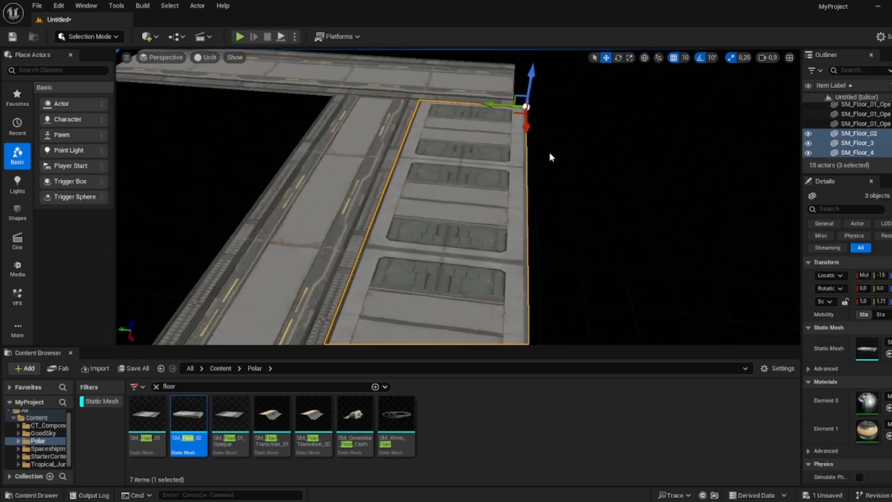
pyautogui.keyDown('alt'); pyautogui.moveTo(511, 103); pyautogui.dragTo(621, 120); pyautogui.keyUp('alt')
pyautogui.moveTo(623, 120); pyautogui.dragTo(622, 119, button='right')
pyautogui.moveTo(632, 162); pyautogui.dragTo(613, 152, button='right')
pyautogui.click(632, 162)
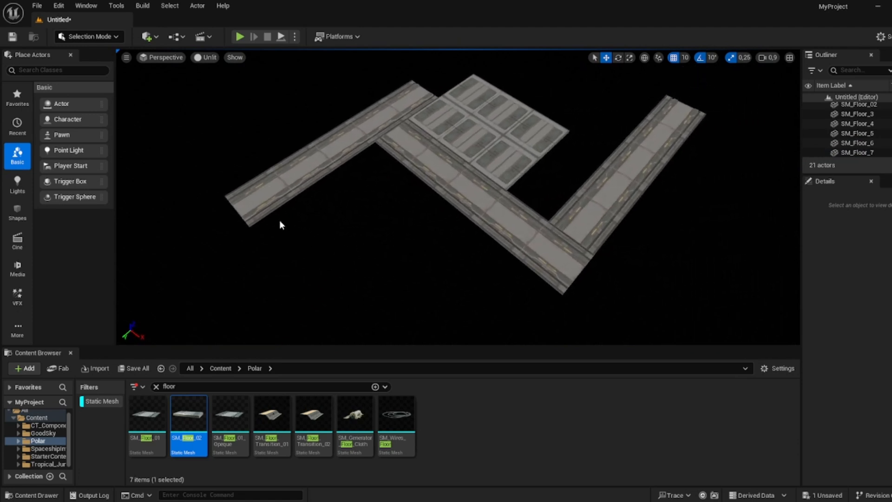
# - Add a Player Start and move it onto the far end of the walkway
pyautogui.moveTo(471, 133); pyautogui.dragTo(472, 133, button='right')
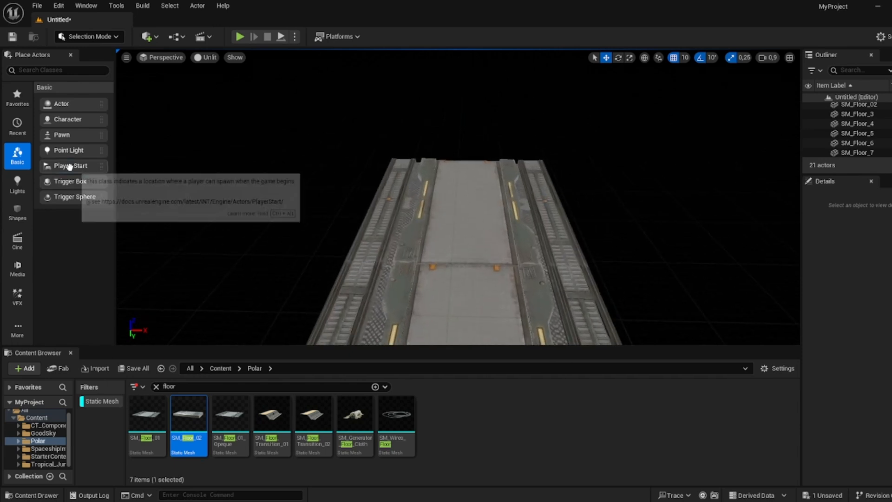
pyautogui.moveTo(70, 166); pyautogui.dragTo(456, 161)
pyautogui.press('e')
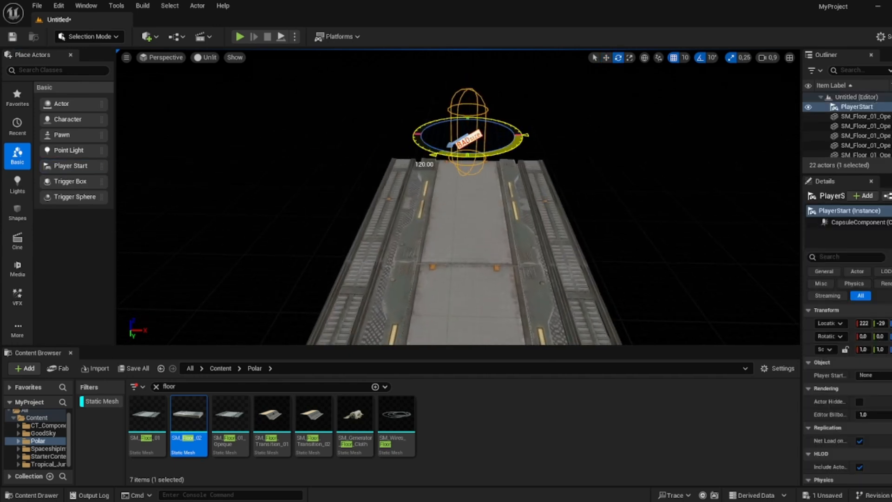
pyautogui.moveTo(501, 149); pyautogui.dragTo(502, 149, button='right')
pyautogui.press('w')
pyautogui.click(502, 149)
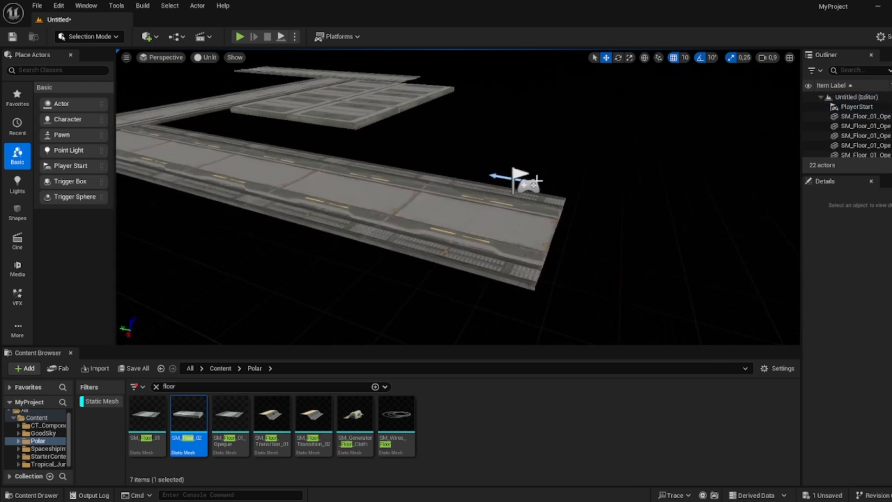
pyautogui.click(524, 180)
pyautogui.moveTo(504, 178); pyautogui.dragTo(484, 175)
pyautogui.moveTo(400, 165); pyautogui.dragTo(400, 165, button='right')
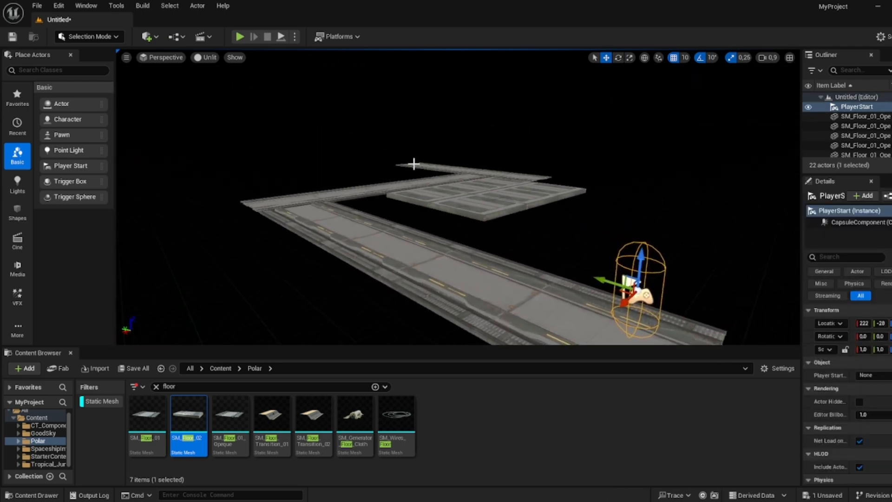
pyautogui.moveTo(496, 171); pyautogui.dragTo(496, 171, button='right')
pyautogui.moveTo(231, 321); pyautogui.dragTo(231, 320, button='right')
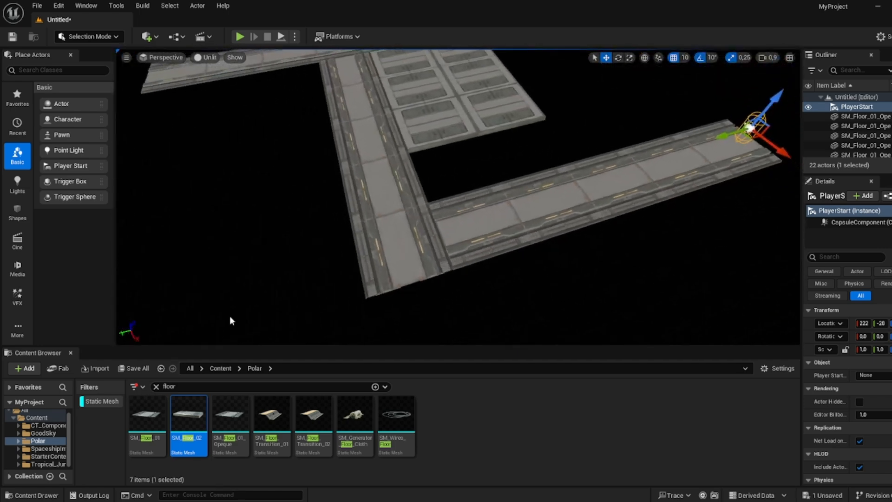
# - Search the content browser for wall, place SM_Wall_Flat at the walkway edge, and duplicate it alongside
pyautogui.click(181, 383)
pyautogui.write('wall')
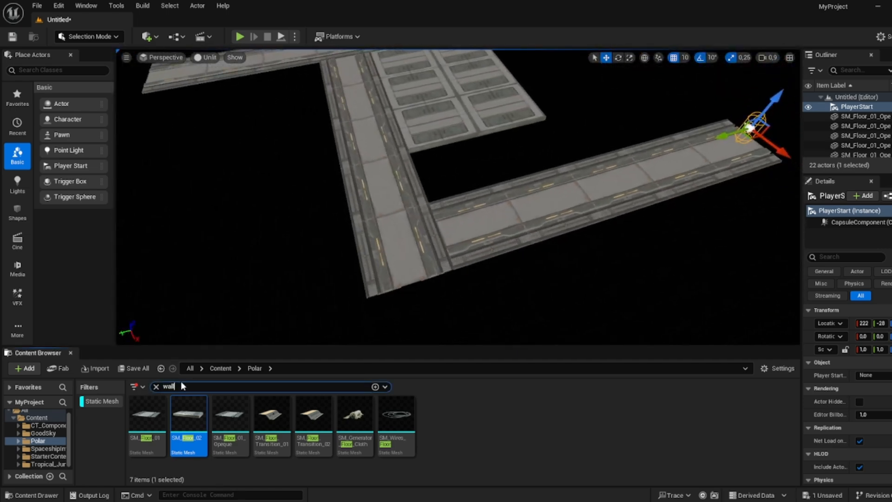
pyautogui.moveTo(374, 278); pyautogui.dragTo(374, 278, button='right')
pyautogui.moveTo(146, 414); pyautogui.dragTo(457, 188)
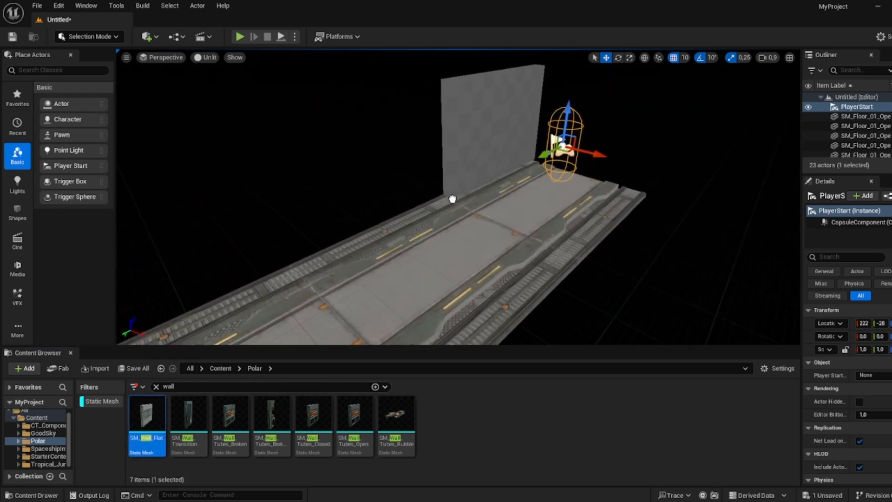
pyautogui.click(452, 195)
pyautogui.press('f')
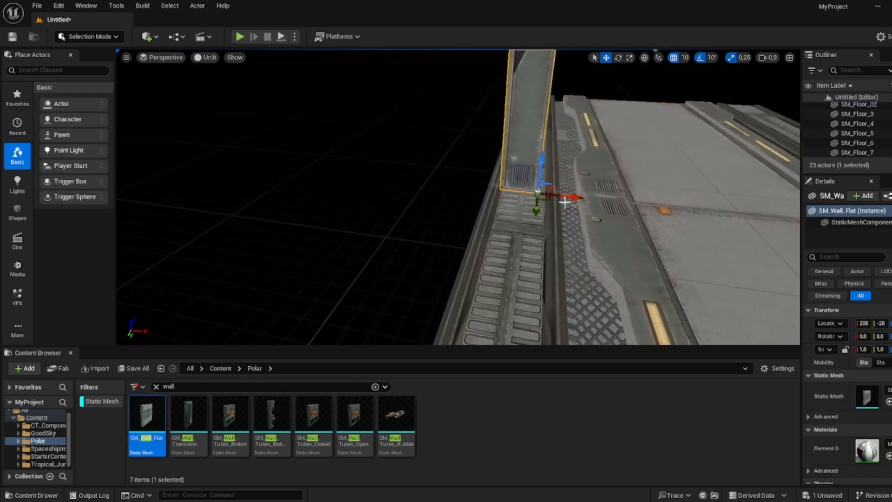
pyautogui.moveTo(547, 214); pyautogui.dragTo(516, 225, button='right')
pyautogui.keyDown('alt'); pyautogui.moveTo(590, 212); pyautogui.dragTo(412, 214); pyautogui.keyUp('alt')
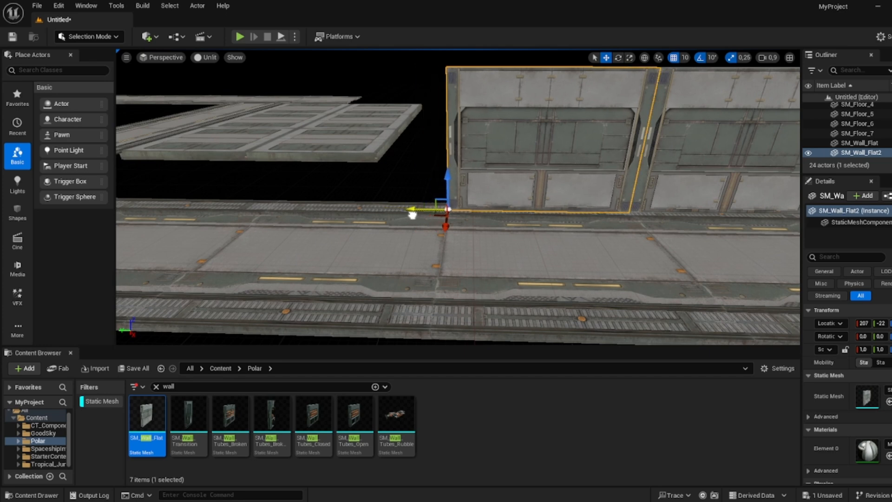
# - Duplicate the SM_Wall_Flat panel three times to extend the wall along the walkway edge
pyautogui.moveTo(446, 215); pyautogui.dragTo(446, 215, button='right')
pyautogui.keyDown('alt'); pyautogui.moveTo(502, 207); pyautogui.dragTo(355, 212); pyautogui.keyUp('alt')
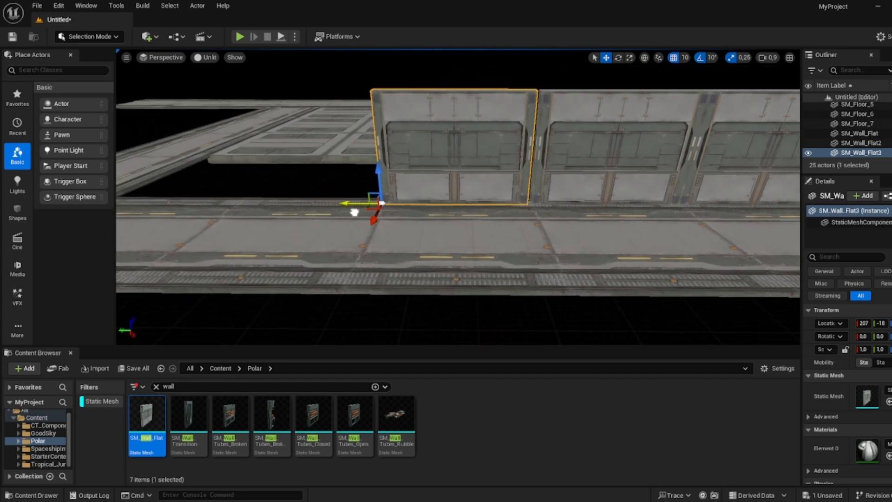
pyautogui.moveTo(425, 217); pyautogui.dragTo(425, 217, button='right')
pyautogui.keyDown('alt'); pyautogui.moveTo(384, 214); pyautogui.dragTo(313, 213); pyautogui.keyUp('alt')
pyautogui.moveTo(325, 208); pyautogui.dragTo(325, 208, button='right')
pyautogui.keyDown('alt'); pyautogui.moveTo(461, 195); pyautogui.dragTo(275, 199); pyautogui.keyUp('alt')
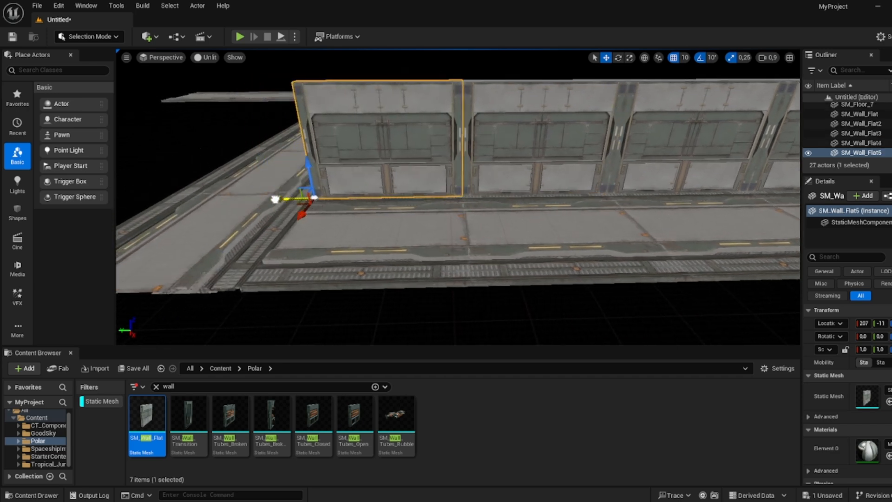
pyautogui.moveTo(273, 198); pyautogui.dragTo(273, 199, button='right')
# - Select the row of five wall panels and duplicate them further along the walkway
pyautogui.keyDown('ctrl'); pyautogui.click(364, 160); pyautogui.keyUp('ctrl')
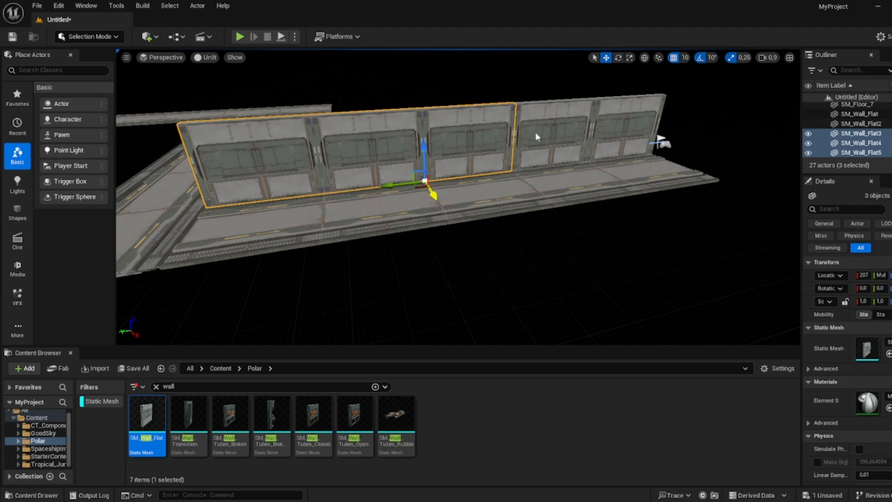
pyautogui.moveTo(610, 130); pyautogui.dragTo(604, 131, button='right')
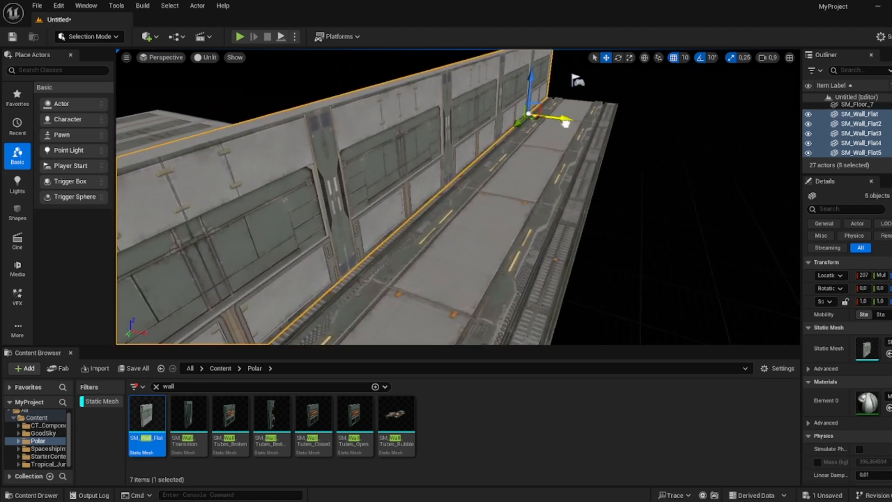
pyautogui.keyDown('alt'); pyautogui.moveTo(561, 119); pyautogui.dragTo(694, 144); pyautogui.keyUp('alt')
pyautogui.moveTo(693, 144); pyautogui.dragTo(694, 144, button='right')
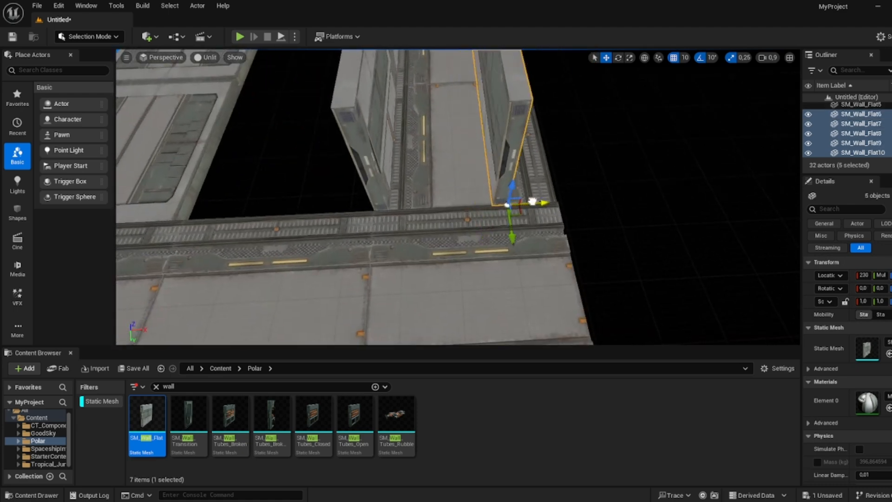
# - Shift the duplicated wall row into place and duplicate its end panel along the crossing walkway
pyautogui.moveTo(532, 201); pyautogui.dragTo(586, 199)
pyautogui.click(543, 156)
pyautogui.click(544, 157)
pyautogui.moveTo(543, 157); pyautogui.dragTo(525, 183, button='right')
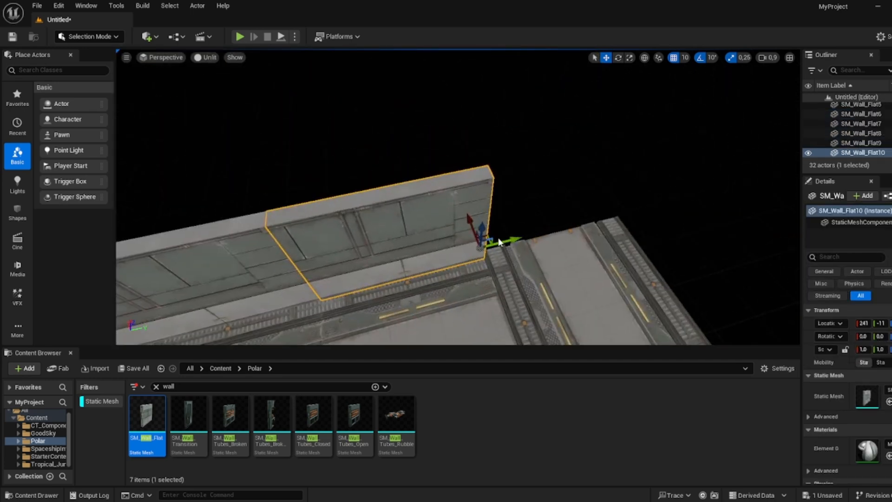
pyautogui.moveTo(556, 231); pyautogui.dragTo(645, 209)
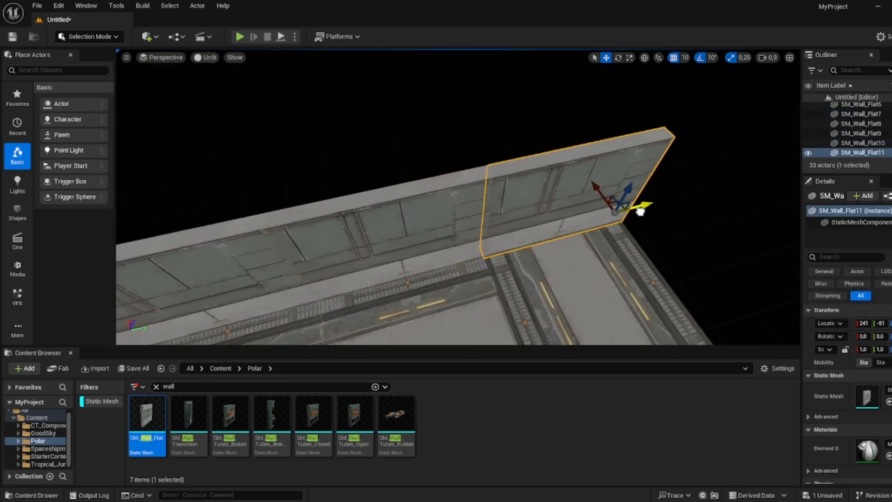
pyautogui.moveTo(640, 212); pyautogui.dragTo(640, 211, button='right')
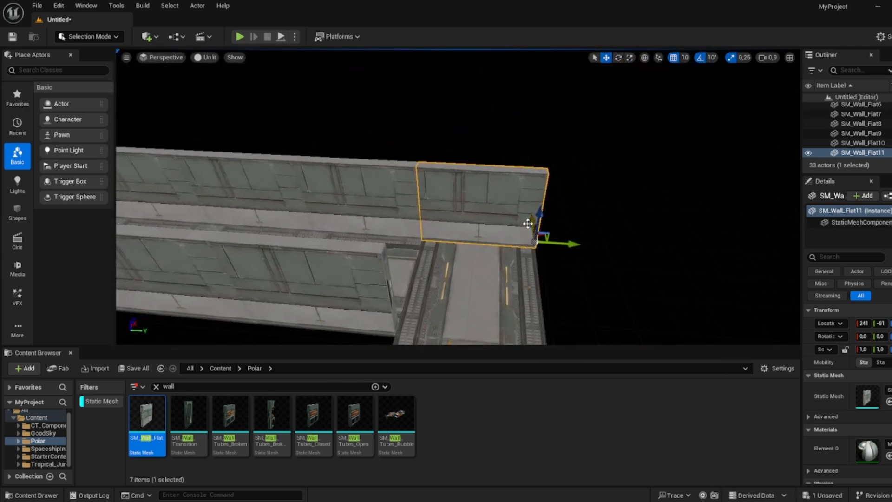
# - Keep duplicating wall panels to line the opposite edges of the walkways
pyautogui.moveTo(519, 276); pyautogui.dragTo(562, 279)
pyautogui.moveTo(519, 276); pyautogui.dragTo(519, 276, button='right')
pyautogui.press('w')
pyautogui.moveTo(324, 197)
pyautogui.mouseDown()
pyautogui.moveTo(347, 196)
pyautogui.moveTo(331, 195)
pyautogui.mouseUp()
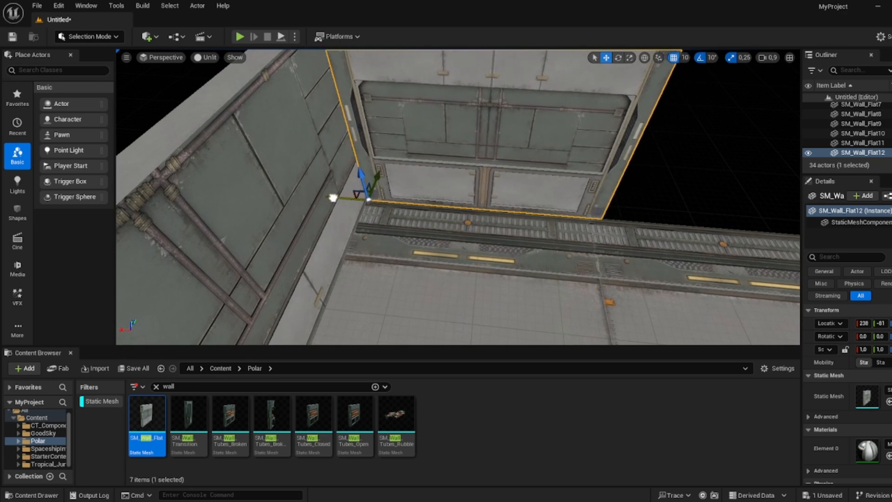
pyautogui.moveTo(331, 196); pyautogui.dragTo(330, 195, button='right')
pyautogui.keyDown('alt'); pyautogui.moveTo(229, 191); pyautogui.dragTo(499, 211); pyautogui.keyUp('alt')
pyautogui.moveTo(499, 211); pyautogui.dragTo(499, 211, button='right')
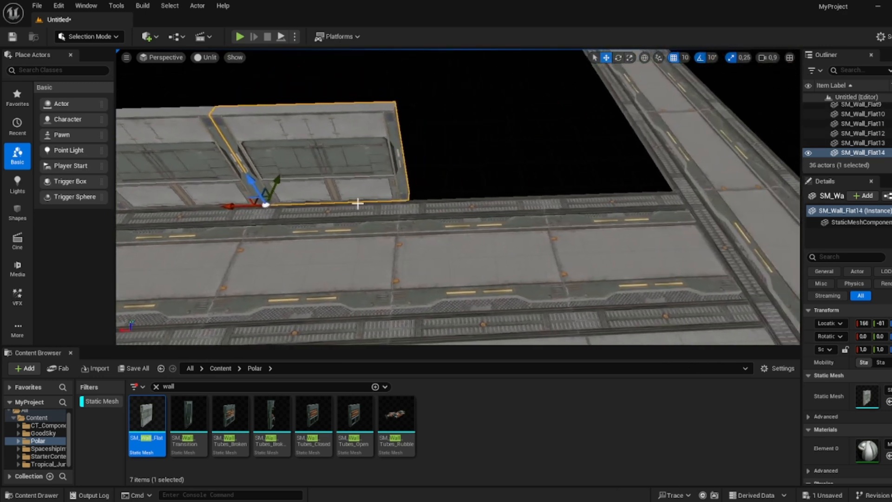
pyautogui.keyDown('alt'); pyautogui.moveTo(236, 203); pyautogui.dragTo(539, 199); pyautogui.keyUp('alt')
pyautogui.press('s')
pyautogui.moveTo(423, 180); pyautogui.dragTo(423, 179, button='right')
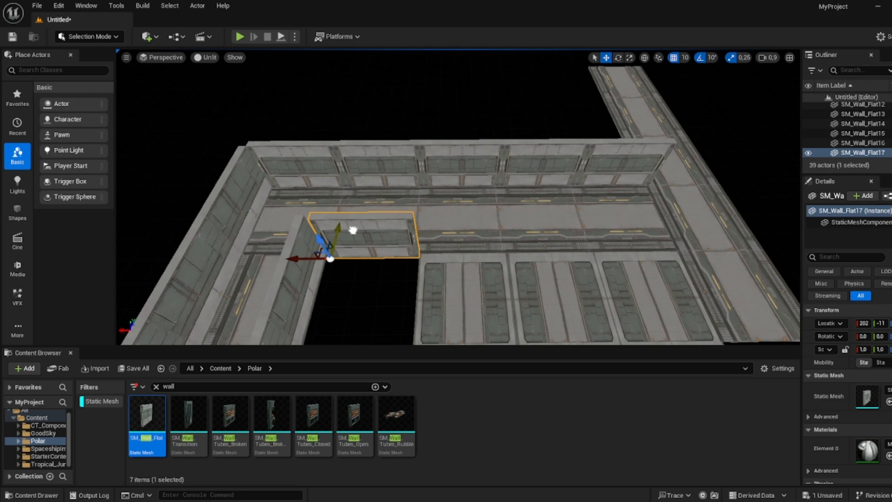
# - Nudge the last wall panel into place and scale it slightly so it fits the gap
pyautogui.press('w')
pyautogui.moveTo(353, 230); pyautogui.dragTo(353, 230, button='right')
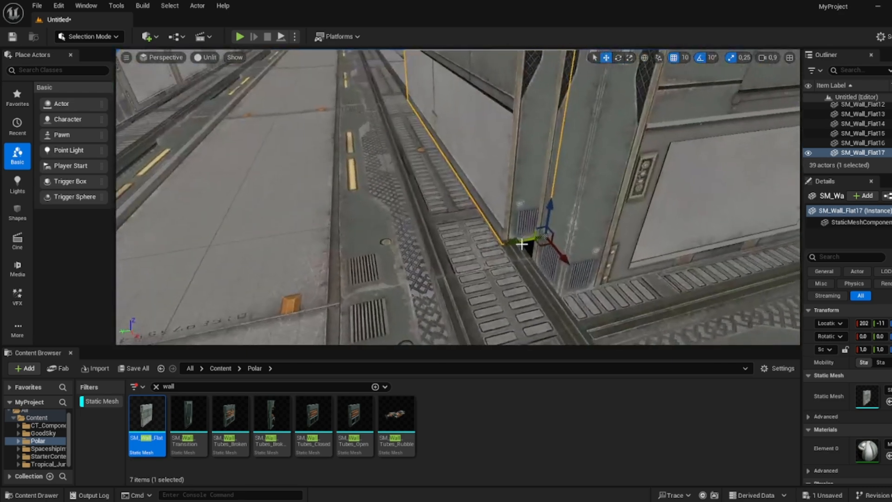
pyautogui.moveTo(522, 244); pyautogui.dragTo(550, 206, button='right')
pyautogui.moveTo(636, 217); pyautogui.dragTo(636, 217, button='right')
pyautogui.press('r')
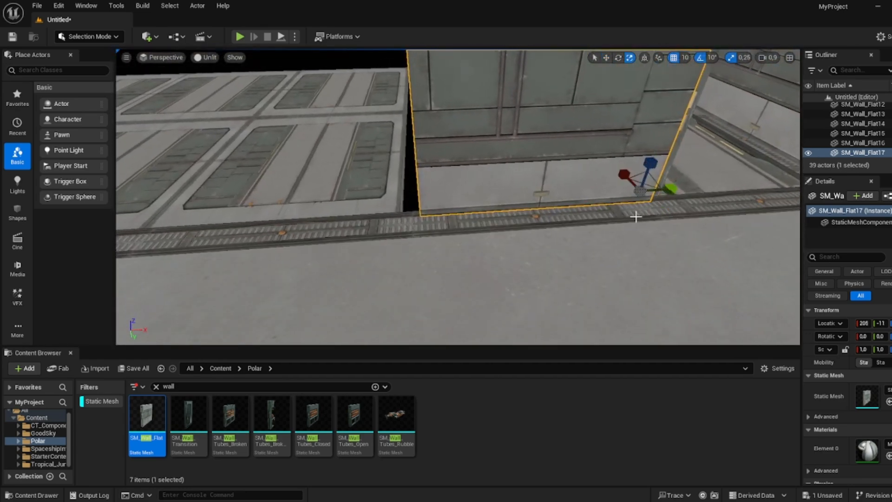
pyautogui.moveTo(671, 188); pyautogui.dragTo(671, 188)
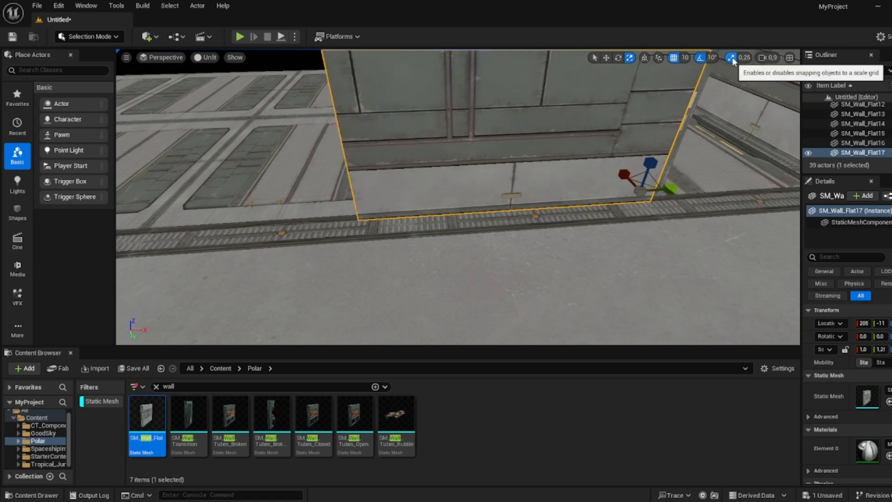
pyautogui.moveTo(671, 188); pyautogui.dragTo(671, 188)
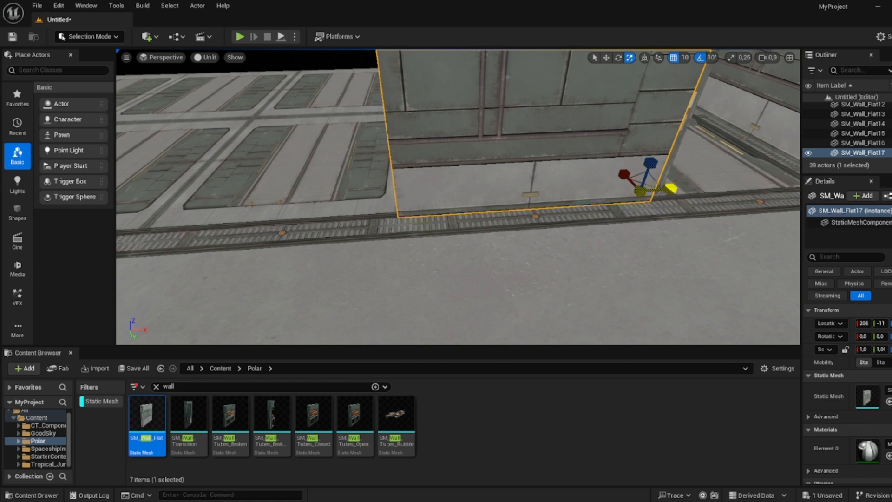
pyautogui.moveTo(685, 123); pyautogui.dragTo(685, 123, button='right')
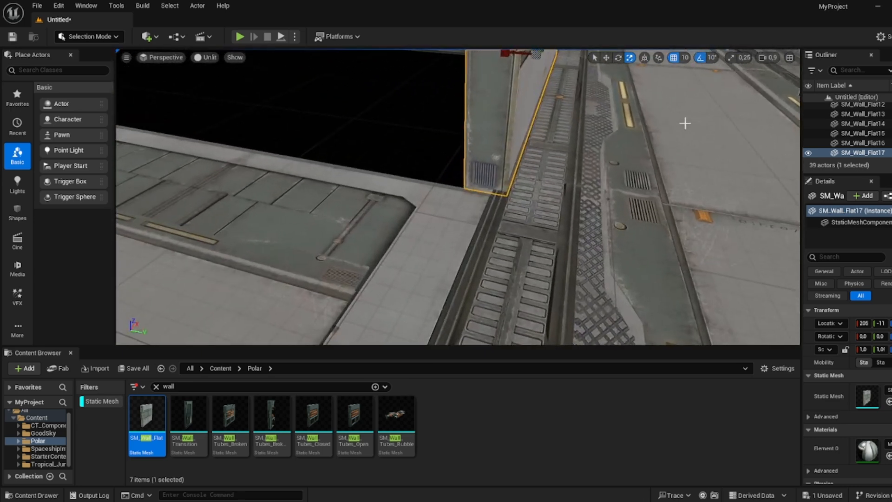
pyautogui.moveTo(639, 153); pyautogui.dragTo(639, 152, button='right')
# - Select three wall panels and duplicate them repeatedly to wall in the square floor area
pyautogui.click(466, 136)
pyautogui.keyDown('ctrl'); pyautogui.click(364, 140); pyautogui.keyUp('ctrl')
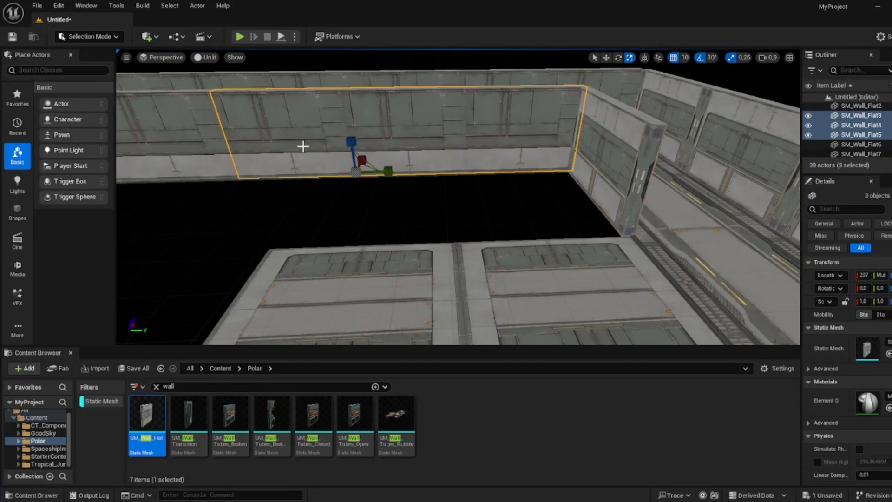
pyautogui.moveTo(302, 146); pyautogui.dragTo(328, 155, button='right')
pyautogui.press('w')
pyautogui.keyDown('alt'); pyautogui.moveTo(470, 123); pyautogui.dragTo(415, 168); pyautogui.keyUp('alt')
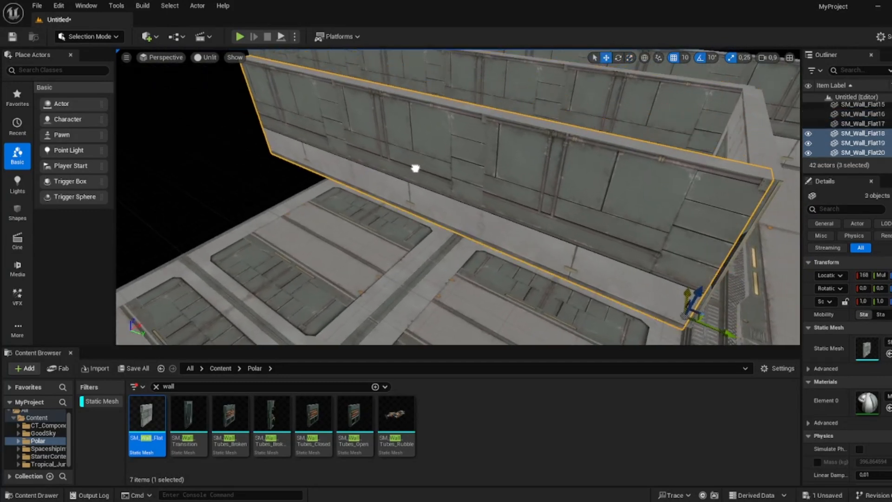
pyautogui.moveTo(470, 161); pyautogui.dragTo(470, 161, button='right')
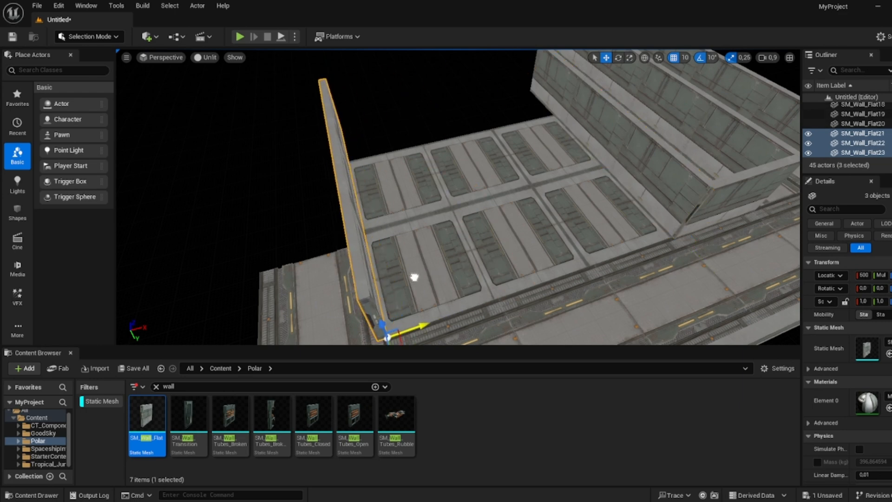
pyautogui.moveTo(414, 277); pyautogui.dragTo(415, 278, button='right')
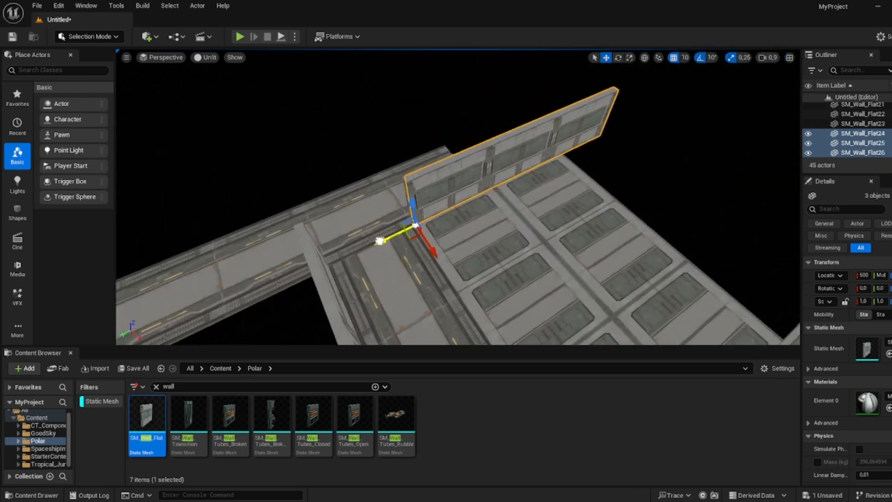
# - Duplicate the three-panel wall again, rotate it and move it to close the room's side
pyautogui.moveTo(566, 189); pyautogui.dragTo(504, 194)
pyautogui.moveTo(504, 194); pyautogui.dragTo(504, 194, button='right')
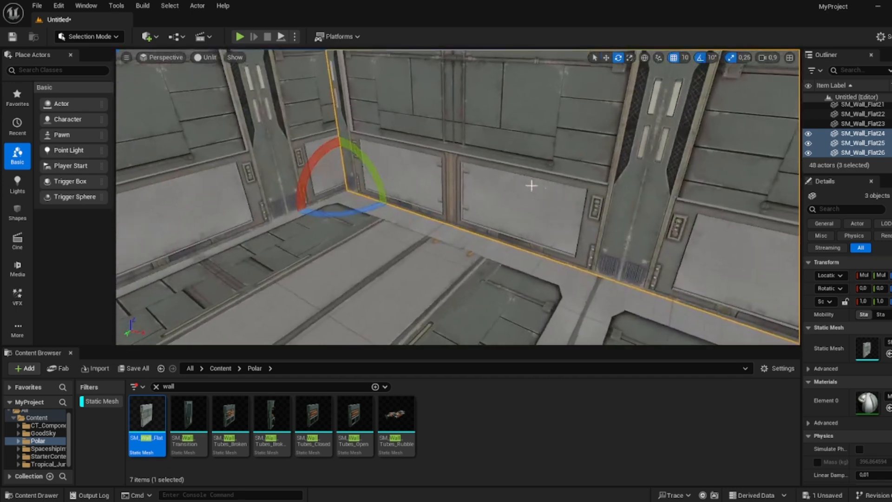
pyautogui.press('w')
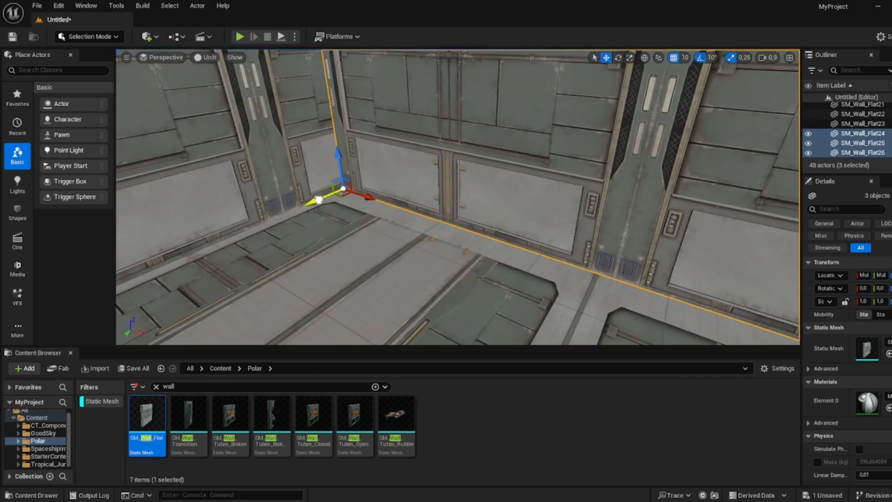
pyautogui.moveTo(316, 201); pyautogui.dragTo(306, 200)
pyautogui.moveTo(307, 201); pyautogui.dragTo(285, 225, button='right')
pyautogui.moveTo(408, 133); pyautogui.dragTo(409, 134, button='right')
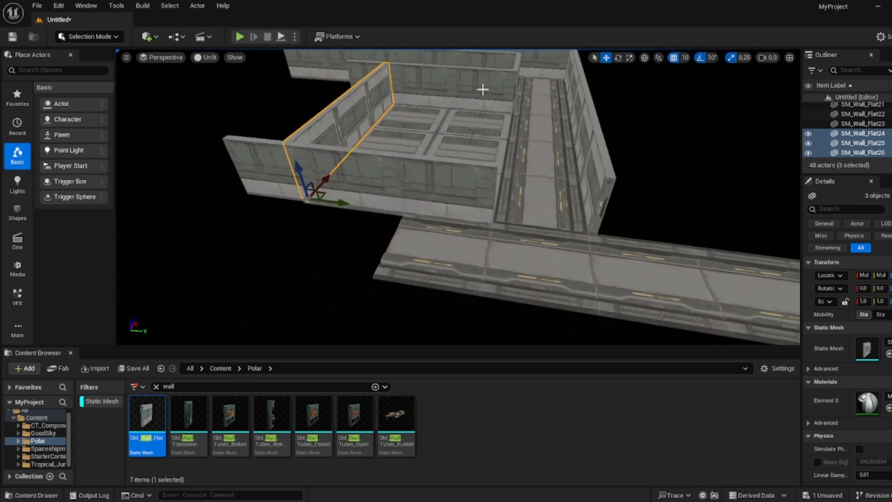
# - Duplicate single wall panels to line both sides of the connecting walkway
pyautogui.click(508, 79)
pyautogui.moveTo(507, 88); pyautogui.dragTo(507, 88, button='right')
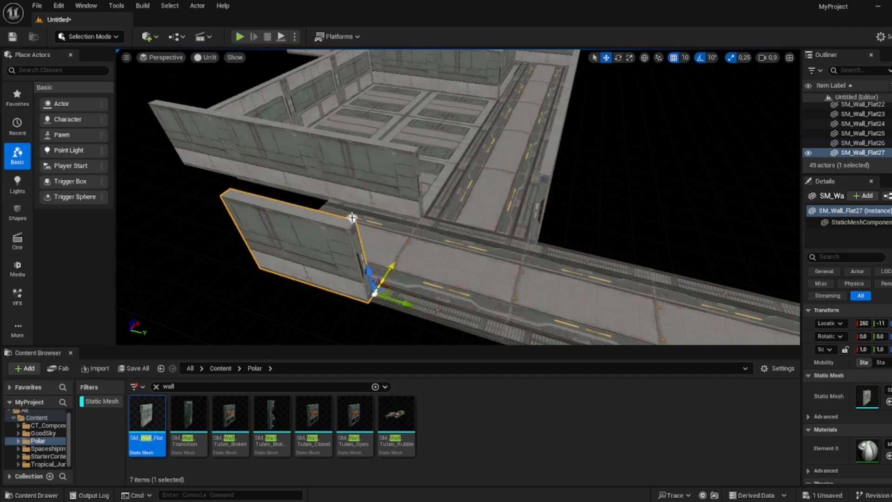
pyautogui.moveTo(359, 236); pyautogui.dragTo(359, 236, button='right')
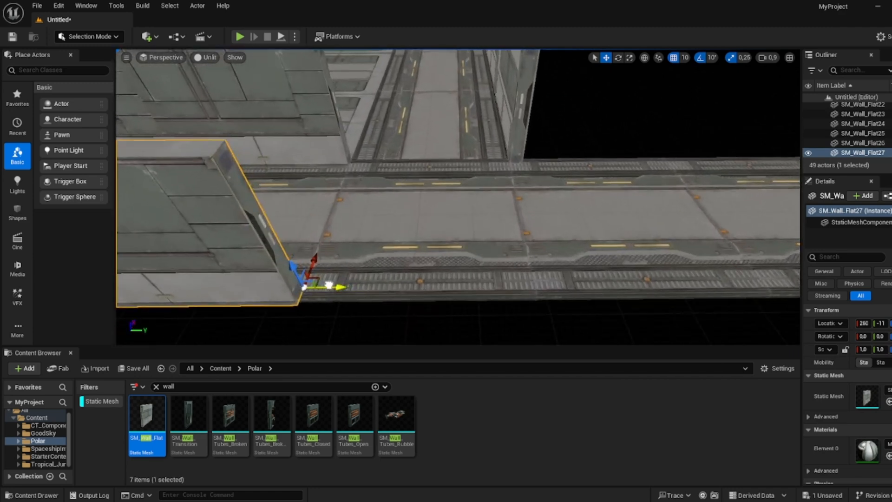
pyautogui.keyDown('alt'); pyautogui.moveTo(329, 285); pyautogui.dragTo(551, 286); pyautogui.keyUp('alt')
pyautogui.moveTo(514, 244); pyautogui.dragTo(514, 245, button='right')
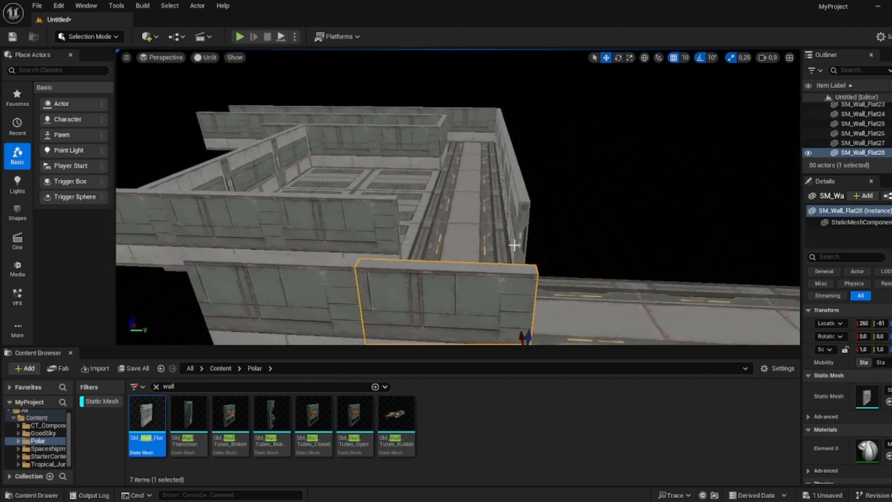
# - Select the two wall panels at the walkway end and duplicate them further along the walkway
pyautogui.keyDown('ctrl'); pyautogui.click(445, 139); pyautogui.keyUp('ctrl')
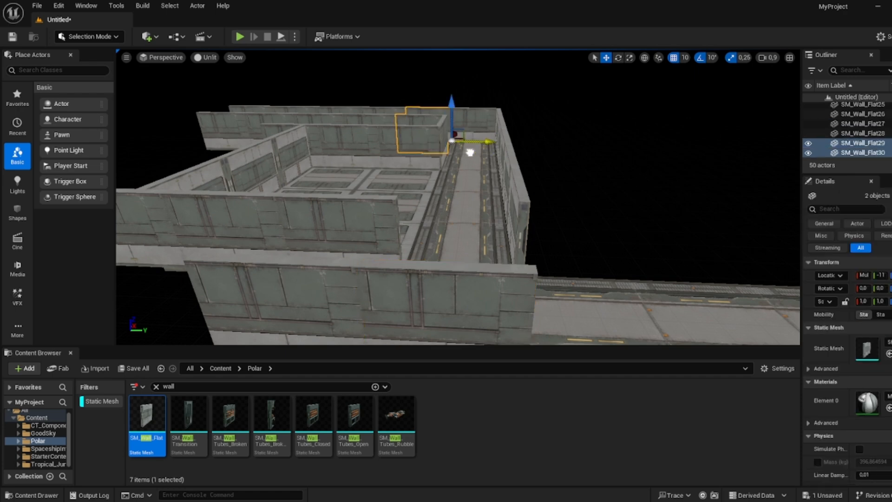
pyautogui.moveTo(560, 137); pyautogui.dragTo(637, 253)
pyautogui.moveTo(637, 252); pyautogui.dragTo(631, 246, button='right')
pyautogui.moveTo(572, 179); pyautogui.dragTo(518, 168)
pyautogui.moveTo(518, 168); pyautogui.dragTo(502, 149, button='right')
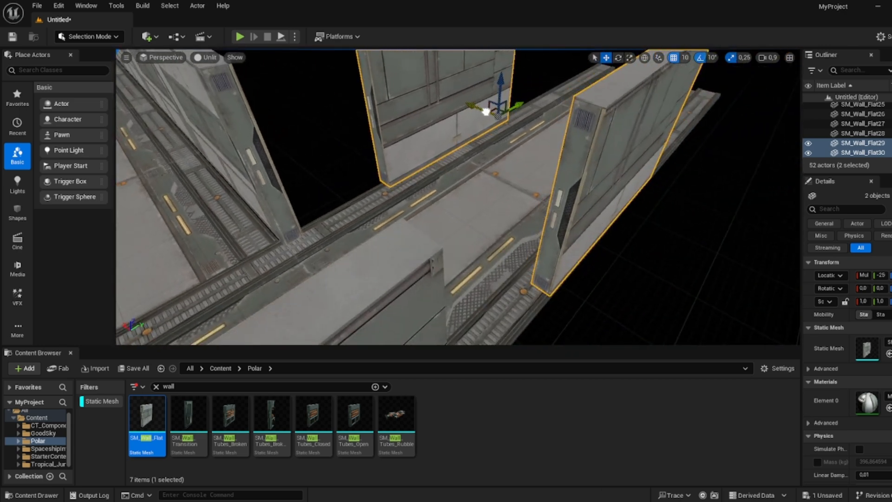
pyautogui.moveTo(519, 106); pyautogui.dragTo(492, 135)
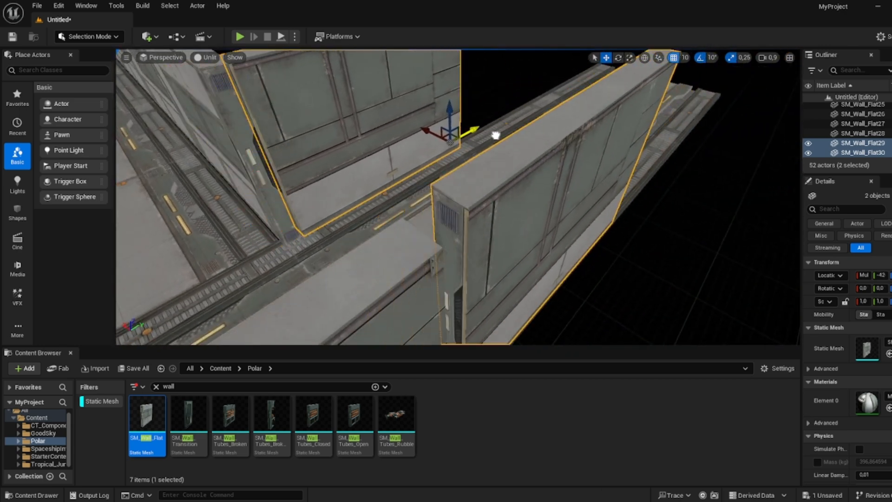
pyautogui.moveTo(495, 135); pyautogui.dragTo(498, 134, button='right')
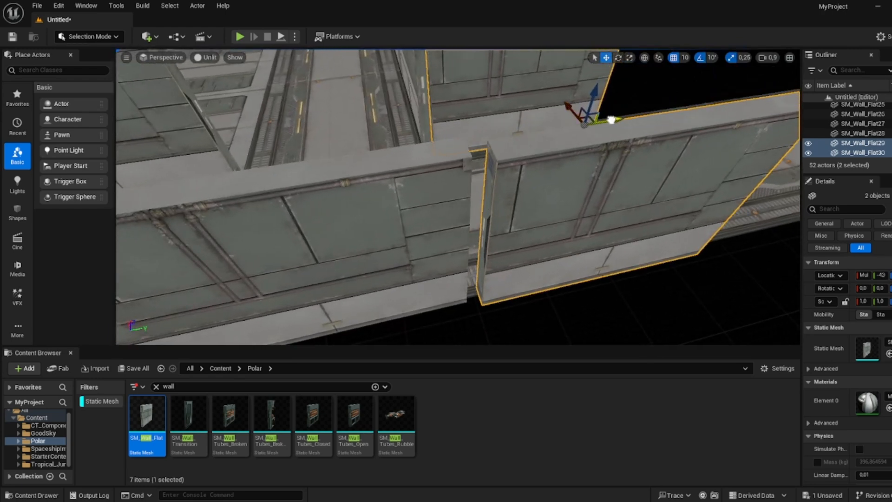
pyautogui.moveTo(560, 109); pyautogui.dragTo(559, 110, button='right')
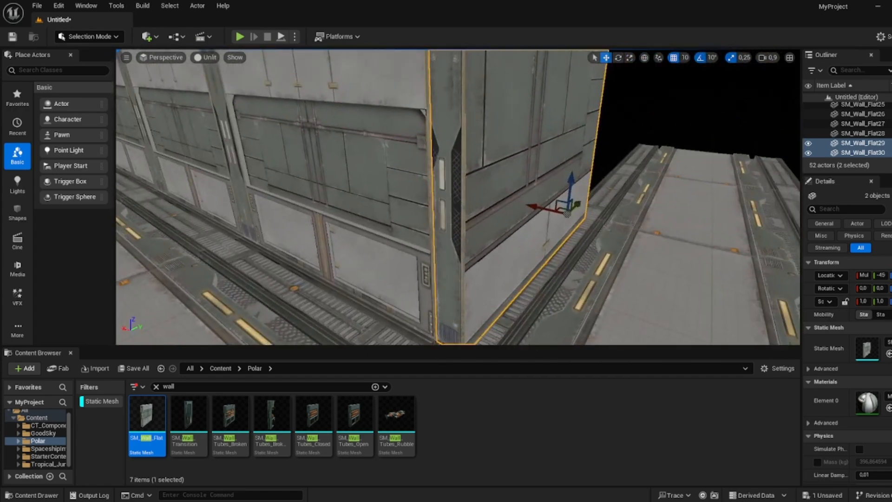
# - Turn off scale snapping and scale the end wall panel so it fits the walkway length
pyautogui.moveTo(458, 198)
pyautogui.mouseDown(button='right')
pyautogui.moveTo(458, 235)
pyautogui.moveTo(457, 111)
pyautogui.moveTo(453, 183)
pyautogui.mouseUp(button='right')
pyautogui.click(458, 197)
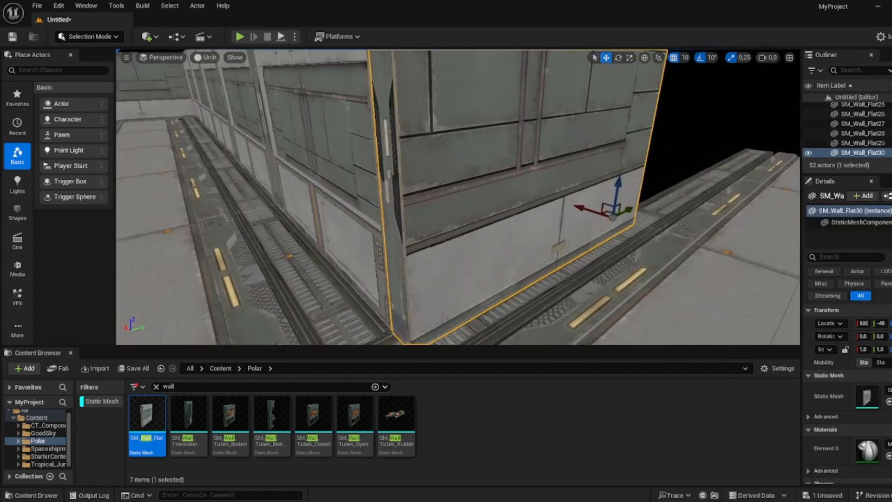
pyautogui.press('w')
pyautogui.moveTo(513, 161)
pyautogui.mouseDown(button='right')
pyautogui.moveTo(520, 183)
pyautogui.moveTo(530, 163)
pyautogui.moveTo(513, 161)
pyautogui.mouseUp(button='right')
pyautogui.press('s')
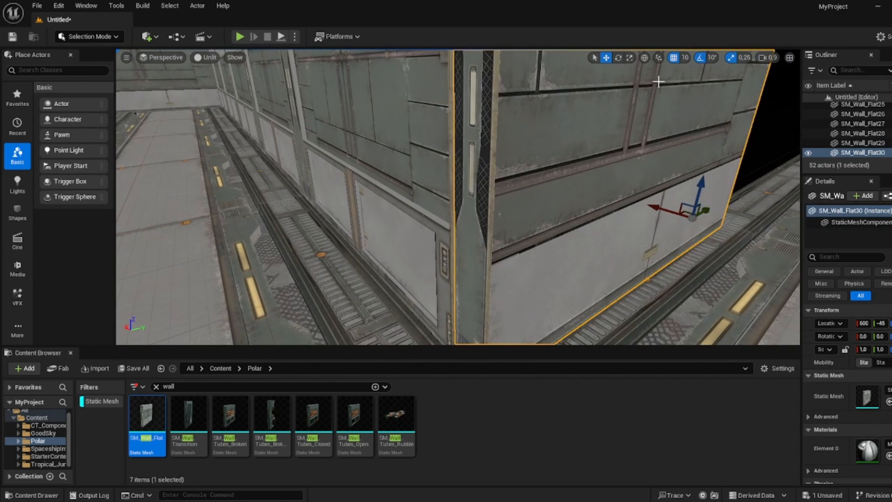
pyautogui.click(730, 59)
pyautogui.moveTo(669, 153); pyautogui.dragTo(594, 164, button='right')
pyautogui.press('d')
pyautogui.press('r')
pyautogui.moveTo(675, 204); pyautogui.dragTo(679, 204)
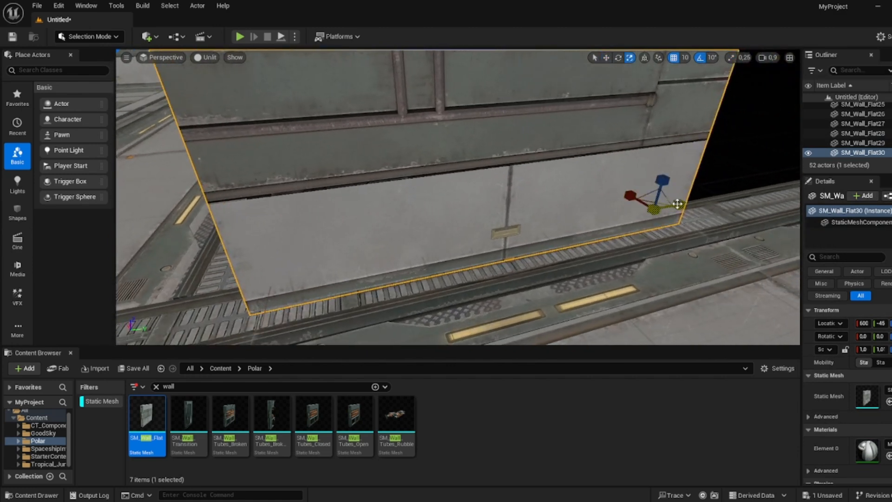
pyautogui.press('a')
pyautogui.moveTo(679, 205); pyautogui.dragTo(743, 179, button='right')
# - Re-enable scale snapping and reselect both end wall panels
pyautogui.press('w')
pyautogui.press('a')
pyautogui.moveTo(697, 111); pyautogui.dragTo(576, 186, button='right')
pyautogui.click(731, 61)
pyautogui.press('d')
pyautogui.press('s')
pyautogui.press('s')
pyautogui.moveTo(451, 158)
pyautogui.mouseDown(button='right')
pyautogui.moveTo(457, 200)
pyautogui.moveTo(450, 157)
pyautogui.mouseUp(button='right')
pyautogui.press('w')
pyautogui.keyDown('ctrl'); pyautogui.click(408, 191); pyautogui.keyUp('ctrl')
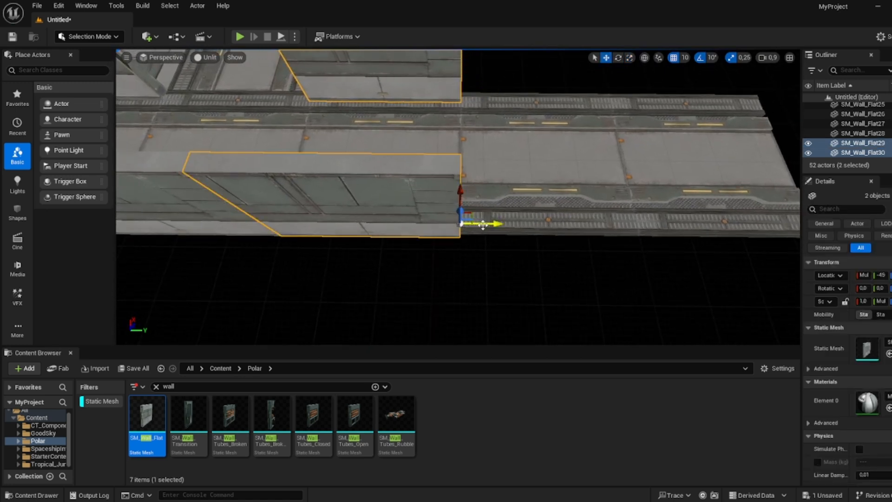
# - Duplicate the two end wall panels further along the walkway and scale one copy slightly shorter to fit
pyautogui.keyDown('alt'); pyautogui.moveTo(484, 225); pyautogui.dragTo(678, 231); pyautogui.keyUp('alt')
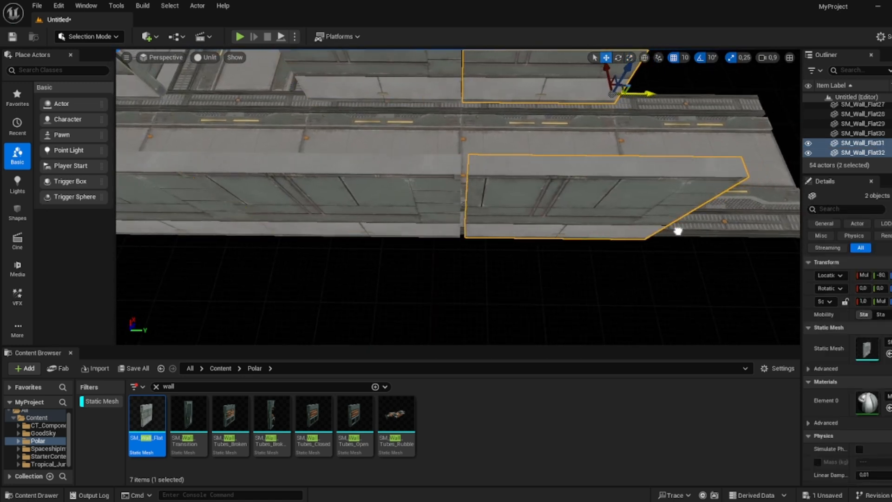
pyautogui.click(653, 269)
pyautogui.click(572, 98)
pyautogui.moveTo(571, 98); pyautogui.dragTo(572, 75, button='right')
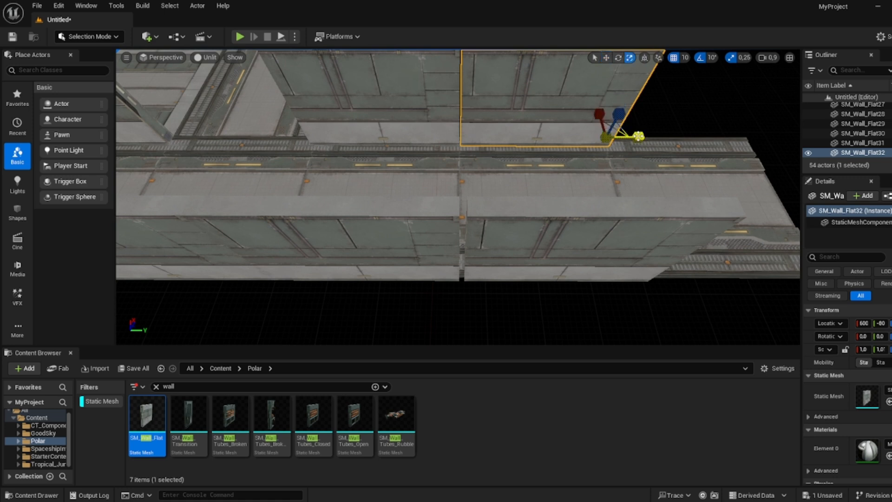
pyautogui.moveTo(639, 136)
pyautogui.mouseDown()
pyautogui.moveTo(650, 136)
pyautogui.moveTo(637, 136)
pyautogui.mouseUp()
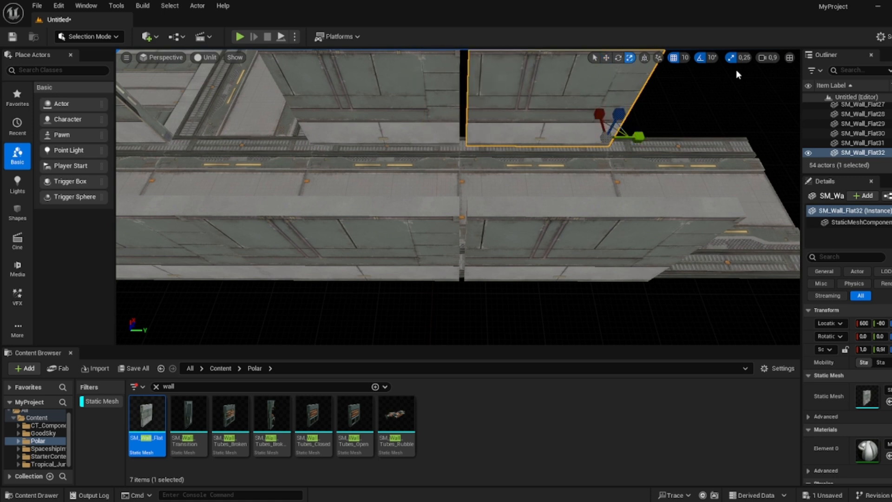
# - Nudge the duplicated end wall panels into alignment with the neighbouring wall sections
pyautogui.keyDown('ctrl'); pyautogui.click(605, 218); pyautogui.keyUp('ctrl')
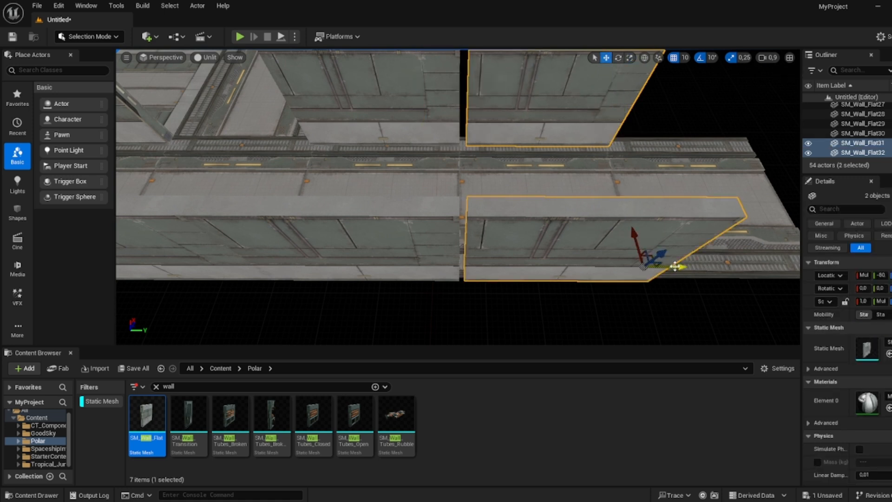
pyautogui.moveTo(677, 266); pyautogui.dragTo(673, 266)
pyautogui.click(609, 101)
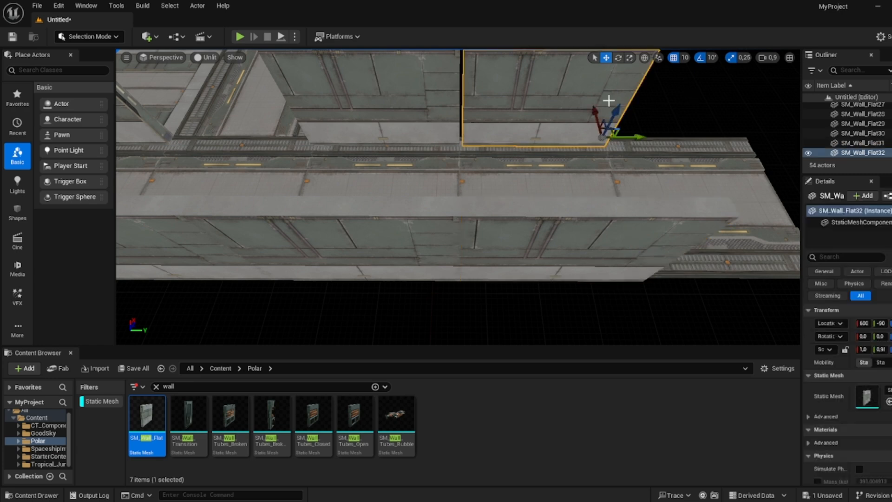
pyautogui.moveTo(639, 136); pyautogui.dragTo(634, 136)
pyautogui.moveTo(634, 136); pyautogui.dragTo(649, 126, button='right')
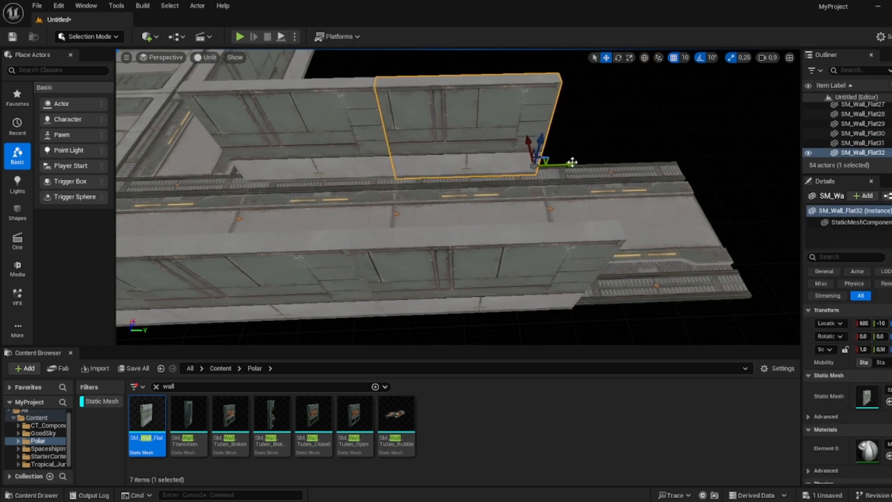
# - Duplicate wall panels across the walkway end to extend the side walls around it
pyautogui.keyDown('alt'); pyautogui.moveTo(571, 161); pyautogui.dragTo(698, 159); pyautogui.keyUp('alt')
pyautogui.moveTo(698, 160); pyautogui.dragTo(594, 191, button='right')
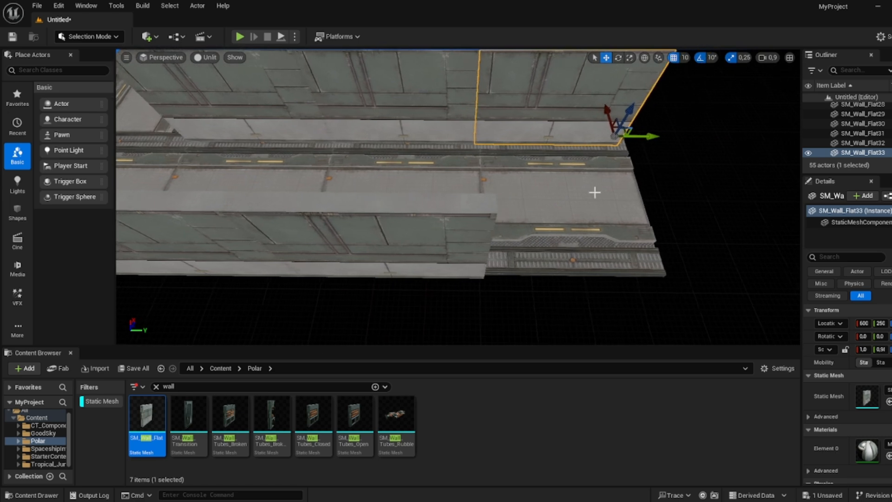
pyautogui.click(420, 260)
pyautogui.keyDown('alt'); pyautogui.moveTo(496, 263); pyautogui.dragTo(677, 275); pyautogui.keyUp('alt')
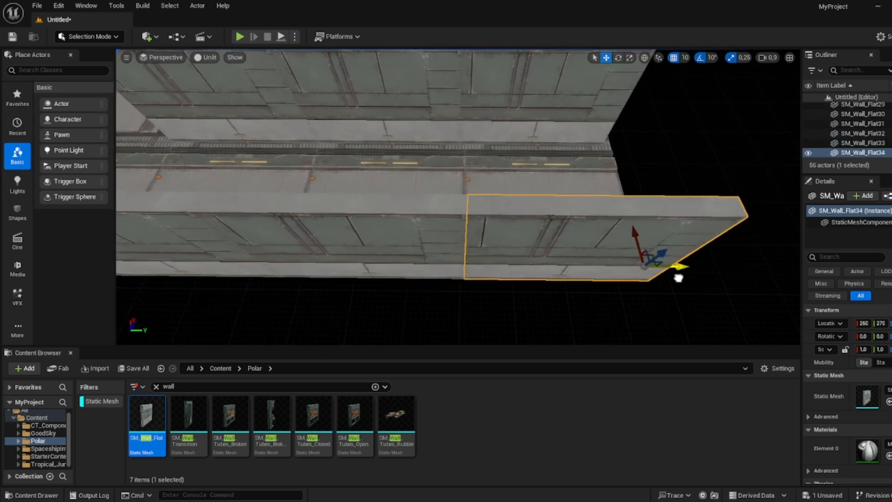
pyautogui.moveTo(677, 274); pyautogui.dragTo(557, 262, button='right')
# - Rotate a duplicated wall panel crosswise so it caps the end of the walkway
pyautogui.keyDown('alt'); pyautogui.moveTo(518, 217); pyautogui.dragTo(430, 163); pyautogui.keyUp('alt')
pyautogui.moveTo(429, 164); pyautogui.dragTo(419, 176, button='right')
pyautogui.press('e')
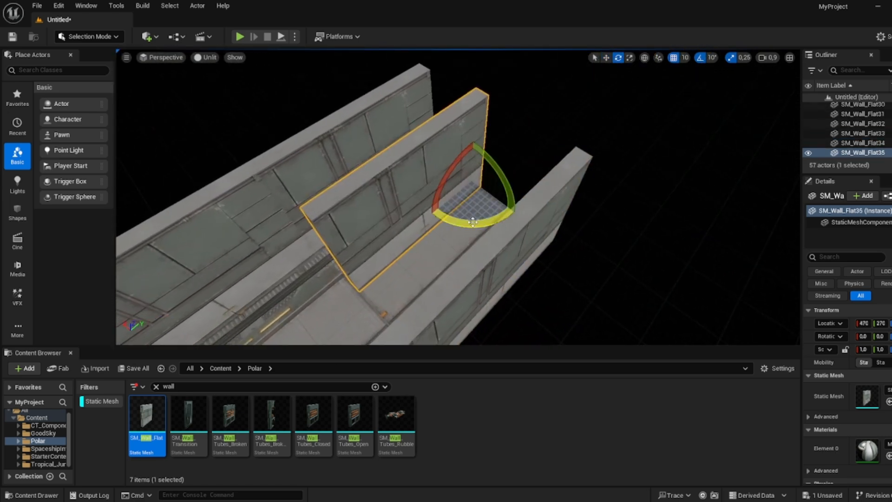
pyautogui.moveTo(472, 221); pyautogui.dragTo(431, 218)
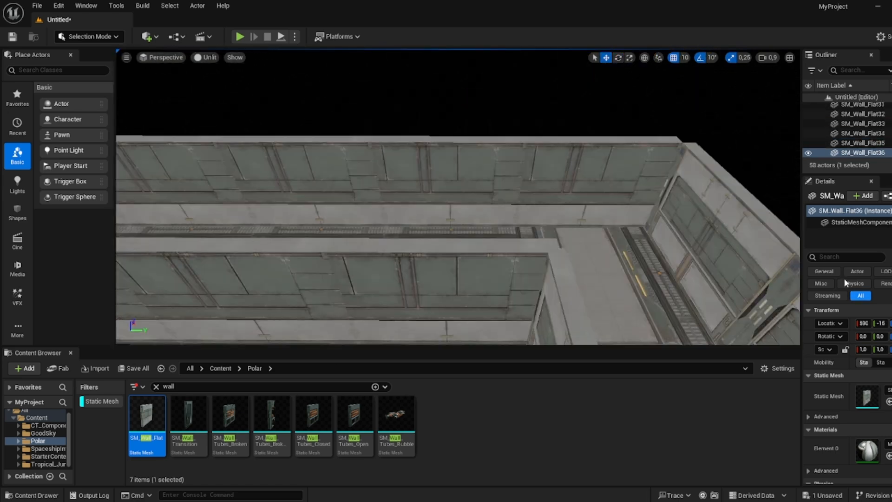
# - Duplicate the end cap wall to the opposite end of the walkway and align it with the side walls
pyautogui.click(697, 238)
pyautogui.moveTo(650, 223); pyautogui.dragTo(623, 269, button='right')
pyautogui.keyDown('alt'); pyautogui.moveTo(734, 162); pyautogui.dragTo(219, 182); pyautogui.keyUp('alt')
pyautogui.press('f')
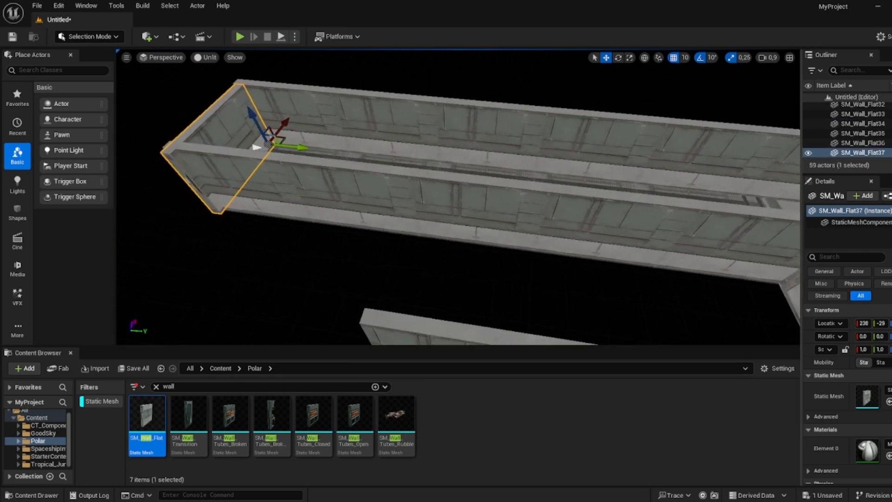
pyautogui.moveTo(385, 249)
pyautogui.mouseDown(button='right')
pyautogui.moveTo(379, 255)
pyautogui.moveTo(384, 251)
pyautogui.mouseUp(button='right')
pyautogui.moveTo(436, 256); pyautogui.dragTo(428, 255)
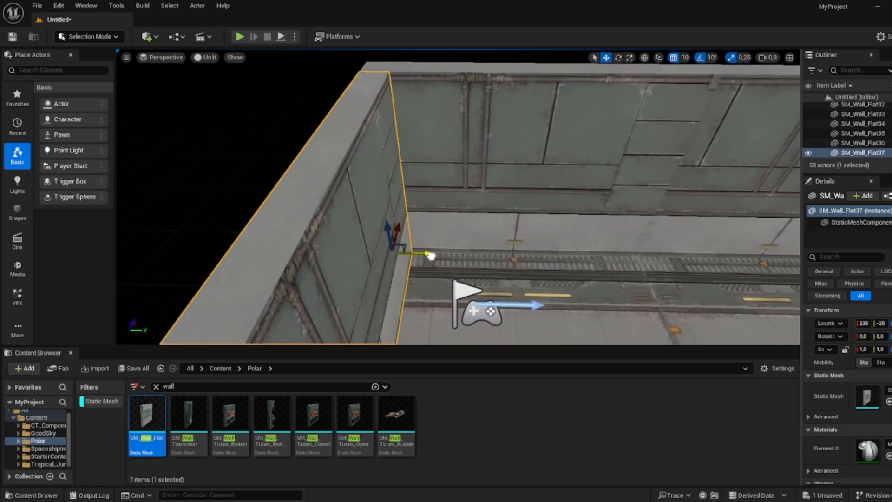
pyautogui.moveTo(430, 255); pyautogui.dragTo(344, 255, button='right')
pyautogui.moveTo(486, 239); pyautogui.dragTo(504, 233)
pyautogui.moveTo(504, 233)
pyautogui.mouseDown(button='right')
pyautogui.moveTo(501, 246)
pyautogui.moveTo(413, 251)
pyautogui.moveTo(487, 256)
pyautogui.moveTo(502, 232)
pyautogui.mouseUp(button='right')
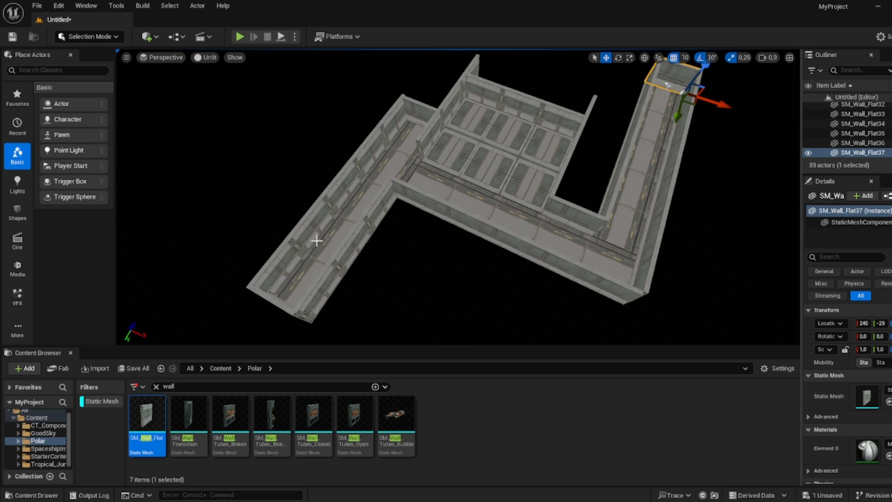
# - Select all floor actors in the level by filtering the outliner for floor
pyautogui.click(502, 176)
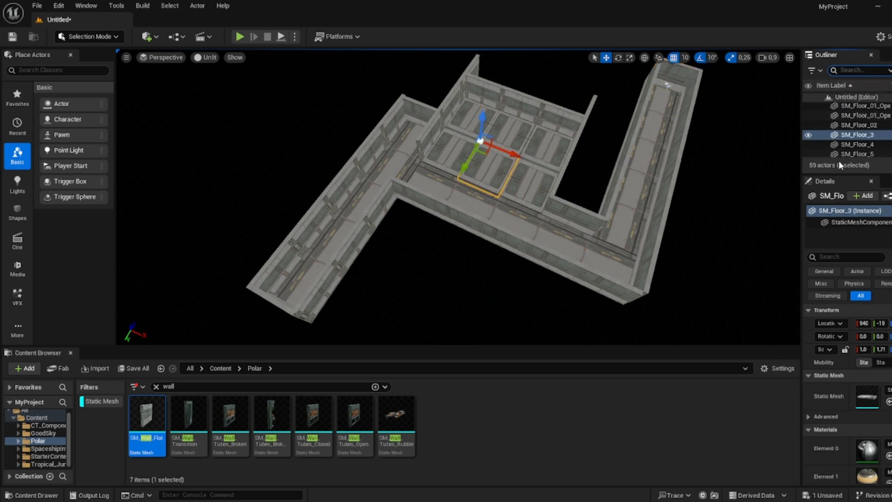
pyautogui.moveTo(834, 173); pyautogui.dragTo(834, 299)
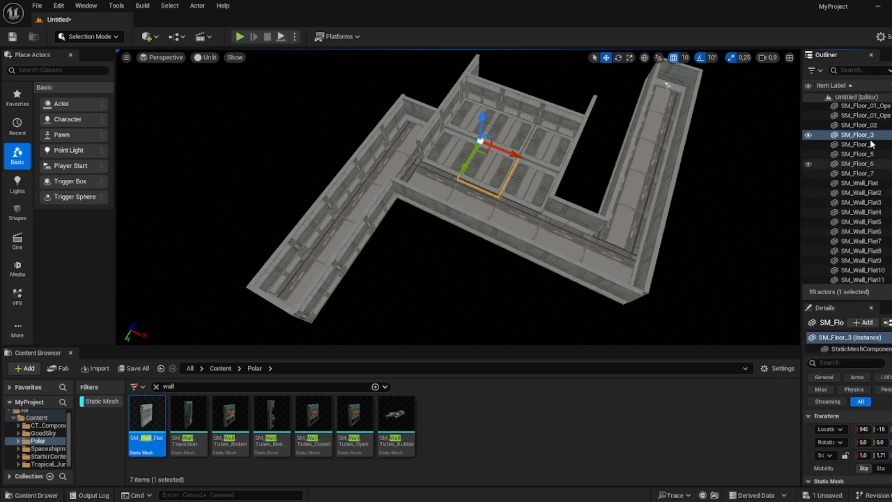
pyautogui.keyDown('shift'); pyautogui.click(865, 174); pyautogui.keyUp('shift')
pyautogui.click(639, 183)
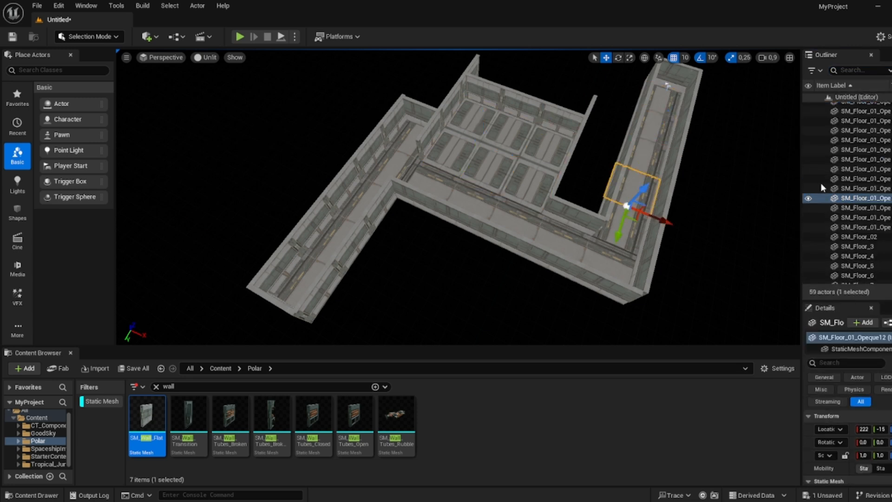
pyautogui.click(865, 69)
pyautogui.write('floor')
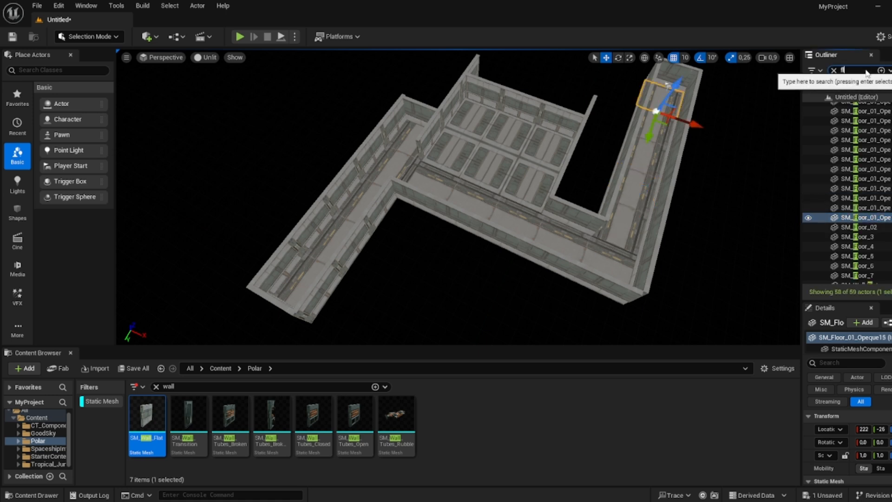
pyautogui.click(888, 136)
pyautogui.hotkey('ctrl', 'a')
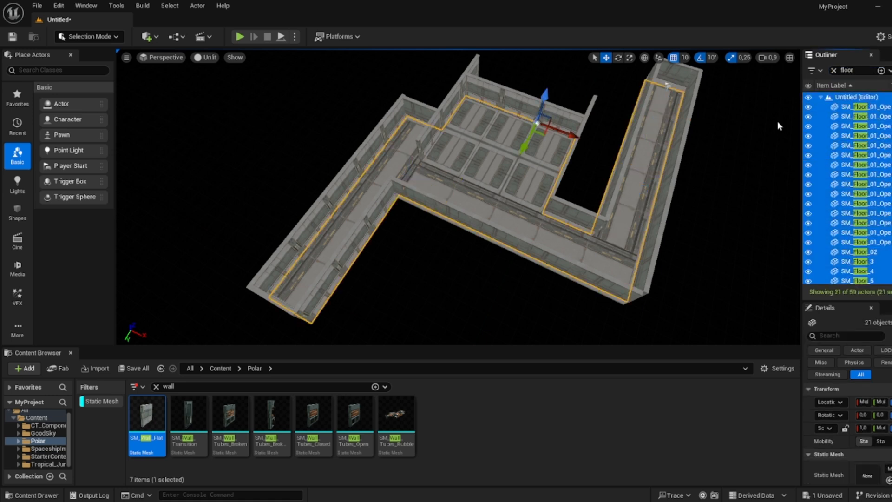
# - Duplicate all the floor pieces and raise the copies above the walls to form a ceiling
pyautogui.moveTo(652, 163); pyautogui.dragTo(638, 126, button='right')
pyautogui.keyDown('ctrl'); pyautogui.click(848, 100); pyautogui.keyUp('ctrl')
pyautogui.press('w')
pyautogui.scroll(3, 644, 162)
pyautogui.moveTo(473, 135); pyautogui.dragTo(473, 141, button='right')
pyautogui.press('s')
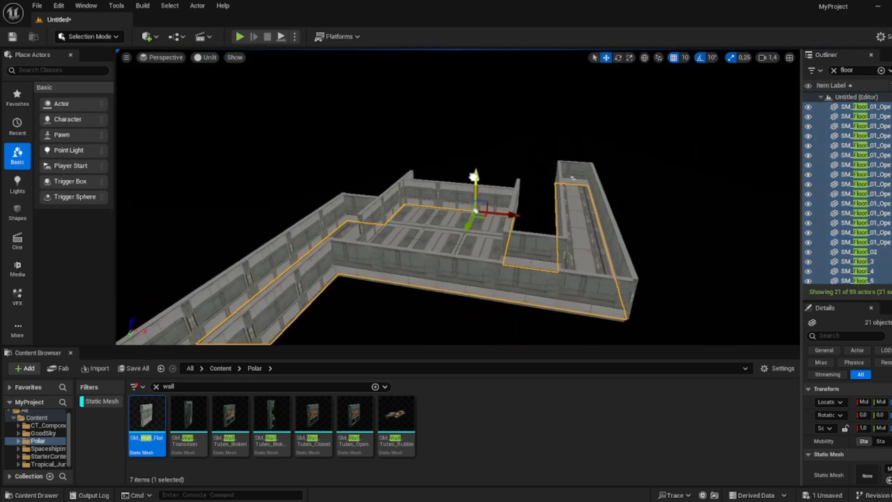
pyautogui.keyDown('alt'); pyautogui.moveTo(474, 178); pyautogui.dragTo(466, 150); pyautogui.keyUp('alt')
pyautogui.moveTo(466, 150); pyautogui.dragTo(474, 112, button='right')
pyautogui.press('w')
pyautogui.press('w')
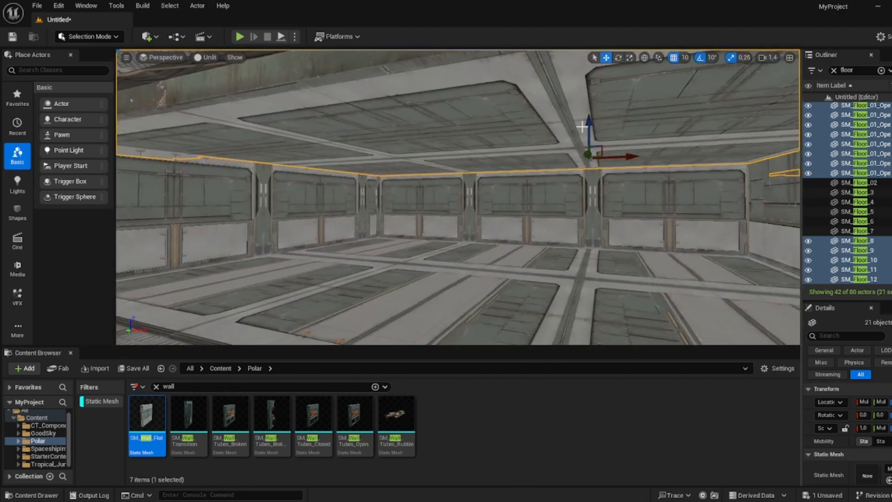
# - Fly through the corridor interior to inspect the ceiling and walls
pyautogui.moveTo(589, 124); pyautogui.dragTo(591, 129)
pyautogui.moveTo(590, 128); pyautogui.dragTo(520, 109, button='right')
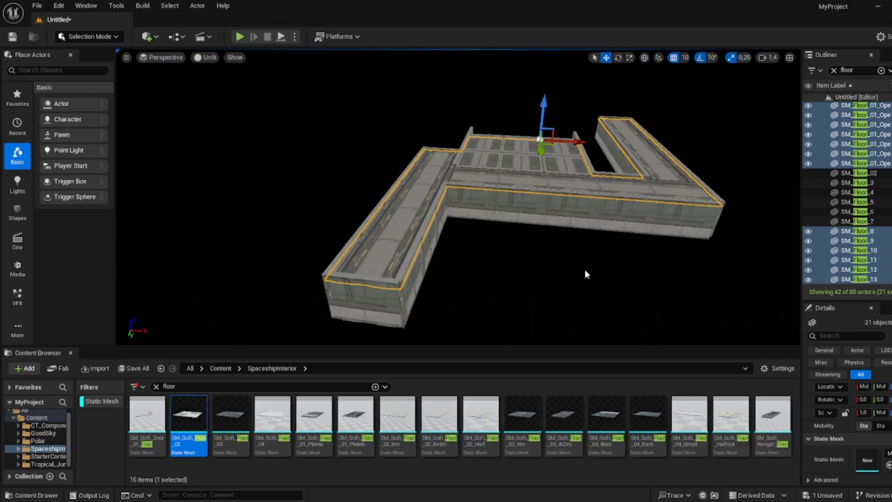
pyautogui.moveTo(586, 275); pyautogui.dragTo(641, 242, button='right')
pyautogui.press('w')
pyautogui.moveTo(533, 221); pyautogui.dragTo(471, 155, button='right')
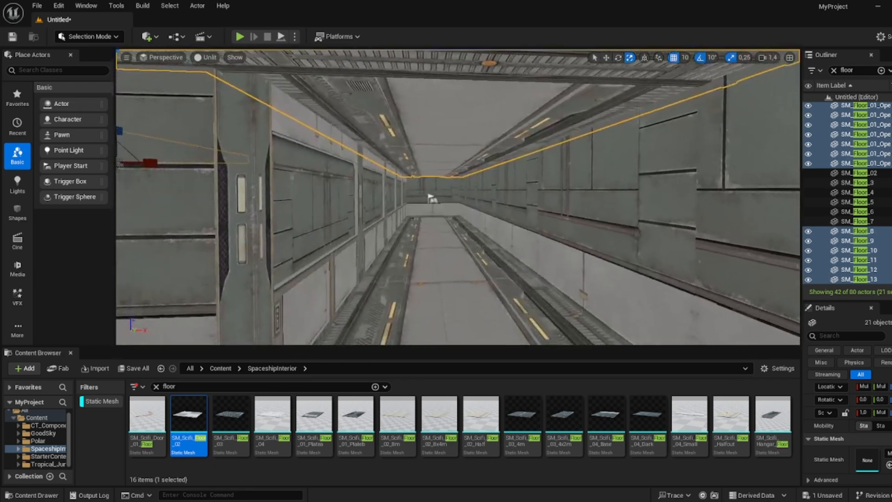
pyautogui.press('w')
pyautogui.moveTo(458, 197); pyautogui.dragTo(743, 188, button='right')
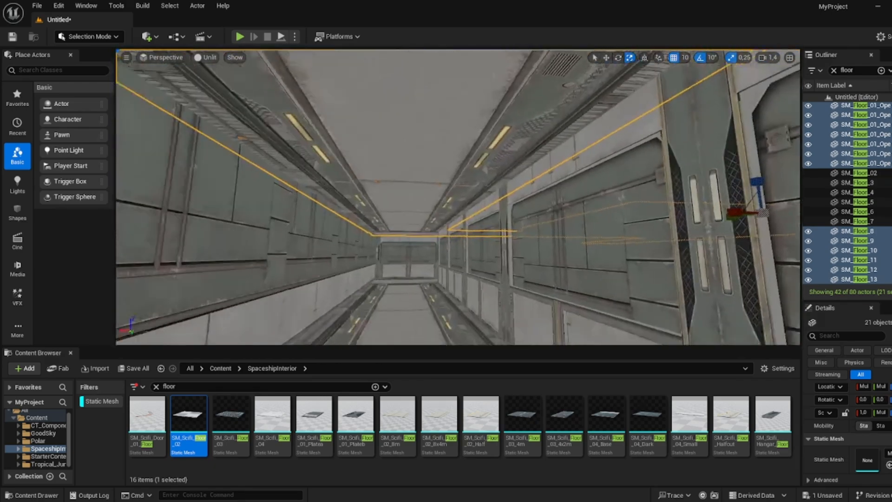
pyautogui.moveTo(458, 197); pyautogui.dragTo(121, 184, button='right')
pyautogui.press('w')
pyautogui.click(392, 186)
pyautogui.moveTo(245, 313); pyautogui.dragTo(398, 314, button='right')
pyautogui.press('s')
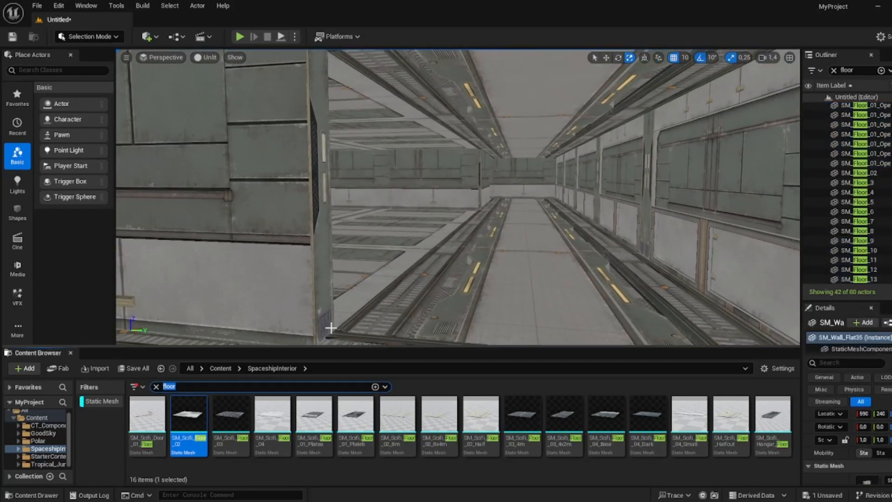
# - Search the content browser for pill and place the SM_Pillar mesh from the Polar folder in the corridor
pyautogui.write('pit')
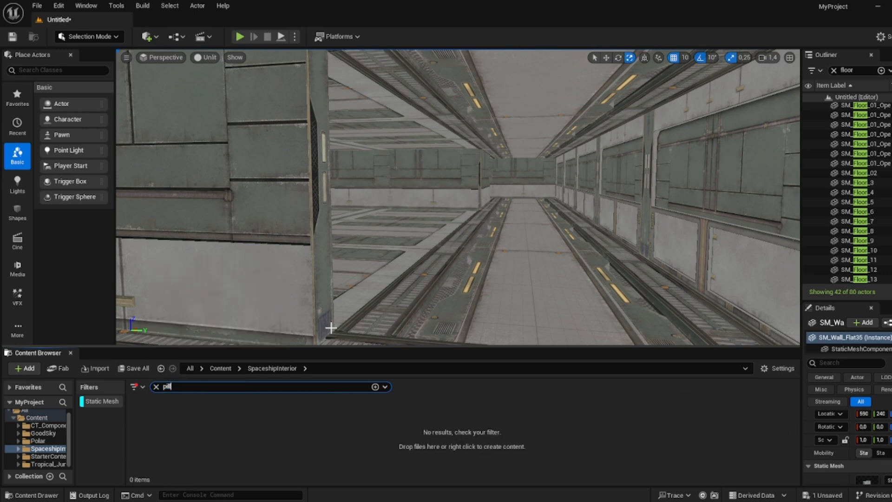
pyautogui.press('s')
pyautogui.moveTo(342, 315); pyautogui.dragTo(232, 314, button='right')
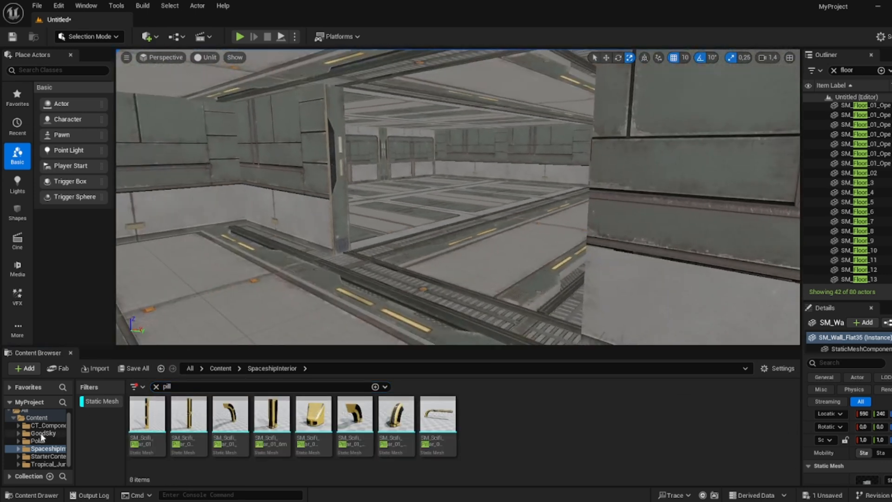
pyautogui.click(42, 433)
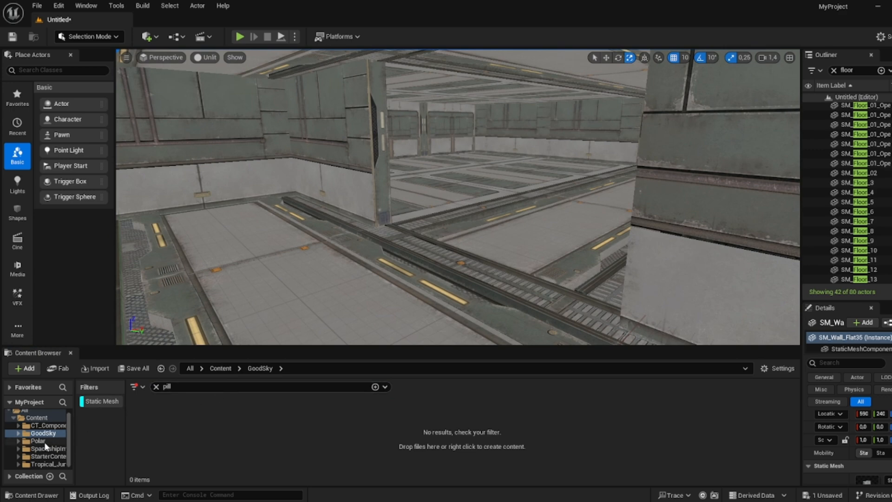
pyautogui.click(45, 441)
pyautogui.moveTo(280, 315); pyautogui.dragTo(289, 307, button='right')
pyautogui.press('w')
pyautogui.moveTo(148, 435); pyautogui.dragTo(335, 273)
pyautogui.press('s')
pyautogui.moveTo(336, 273); pyautogui.dragTo(373, 255, button='right')
# - Move the pillar onto the edge of the walkway against the wall
pyautogui.press('w')
pyautogui.press('w')
pyautogui.press('a')
pyautogui.press('w')
pyautogui.press('d')
pyautogui.moveTo(465, 240); pyautogui.dragTo(370, 243, button='right')
pyautogui.scroll(-1, 465, 239)
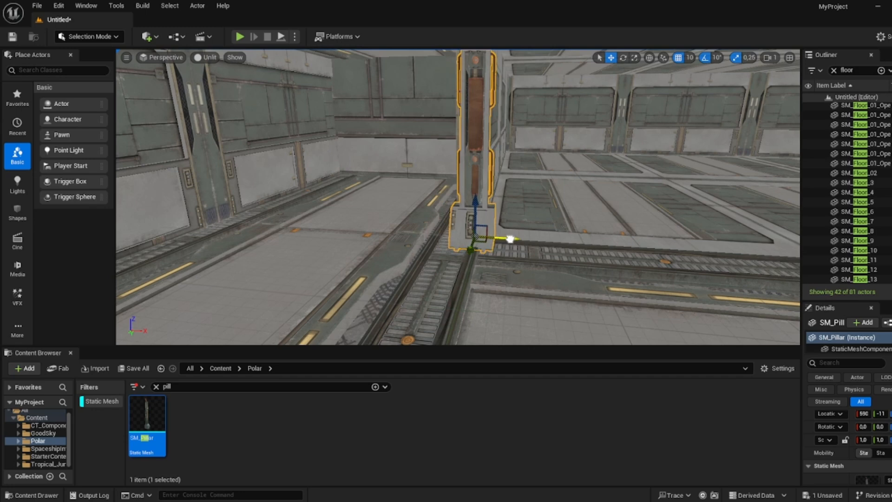
pyautogui.moveTo(510, 239)
pyautogui.mouseDown(button='right')
pyautogui.moveTo(519, 212)
pyautogui.moveTo(510, 239)
pyautogui.mouseUp(button='right')
pyautogui.press('w')
# - Duplicate the pillar and move the copy to the opposite side of the walkway
pyautogui.moveTo(625, 91); pyautogui.dragTo(586, 84, button='right')
pyautogui.press('d')
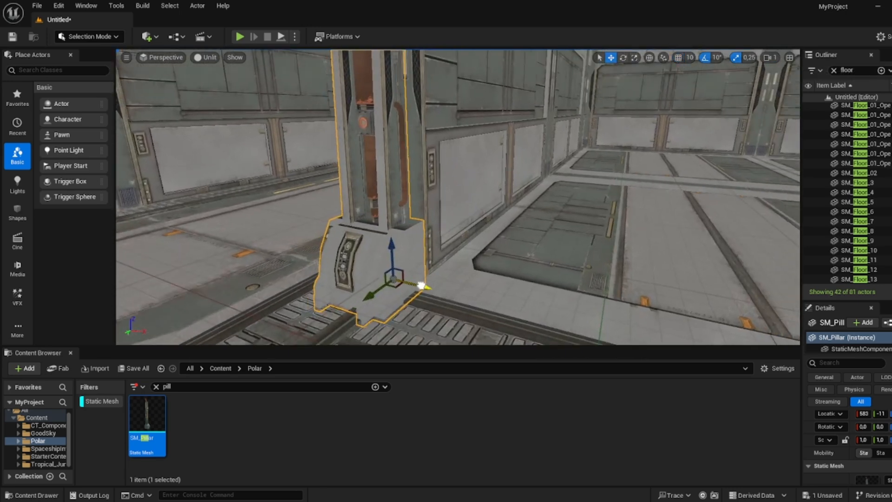
pyautogui.moveTo(425, 288); pyautogui.dragTo(399, 295, button='right')
pyautogui.press('d')
pyautogui.press('s')
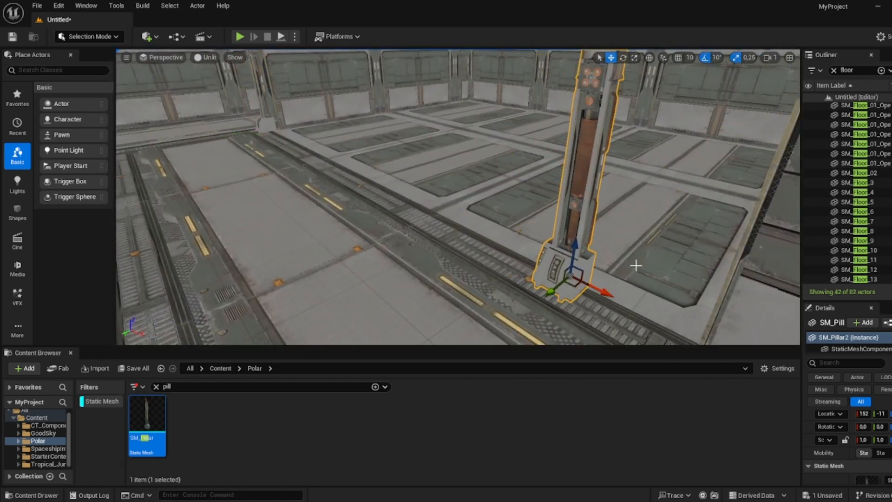
pyautogui.moveTo(637, 265); pyautogui.dragTo(484, 204, button='right')
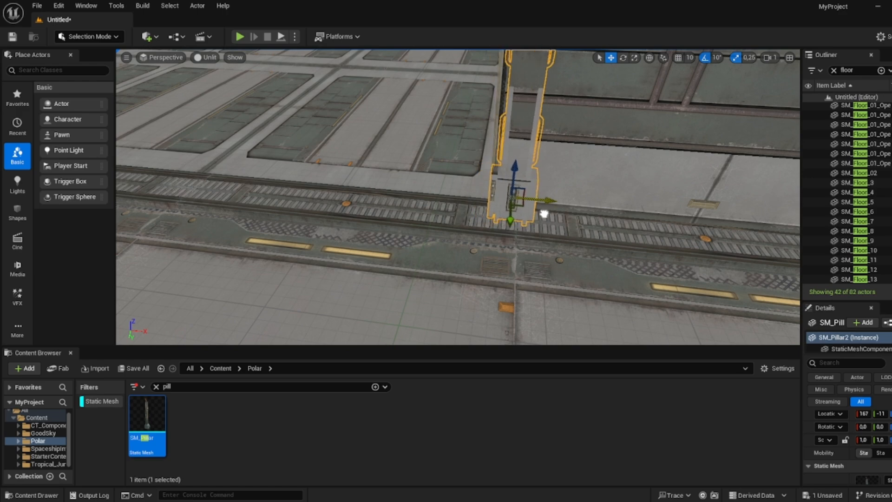
pyautogui.moveTo(544, 214); pyautogui.dragTo(537, 212)
pyautogui.moveTo(536, 213); pyautogui.dragTo(651, 219, button='right')
pyautogui.press('a')
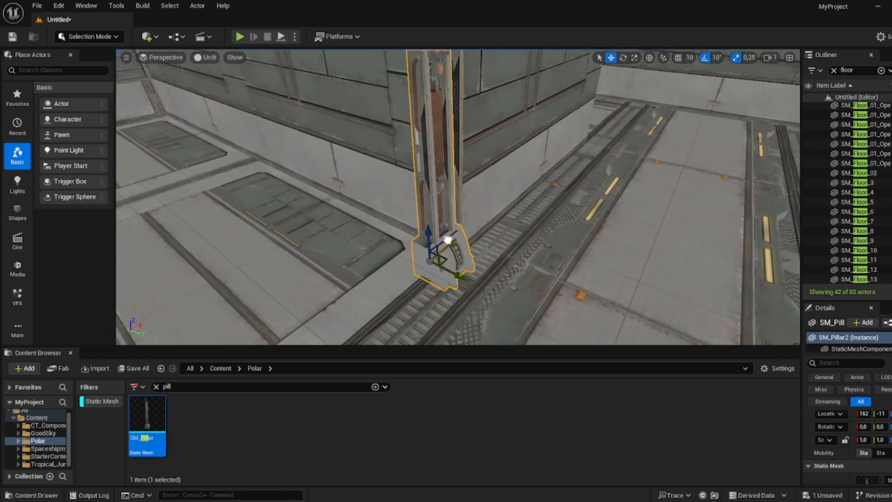
# - Fine-tune the copied pillar's position against the wall
pyautogui.press('d')
pyautogui.moveTo(457, 237); pyautogui.dragTo(660, 162, button='right')
pyautogui.press('a')
pyautogui.press('a')
pyautogui.moveTo(457, 197); pyautogui.dragTo(428, 240, button='right')
pyautogui.press('a')
pyautogui.press('d')
pyautogui.press('s')
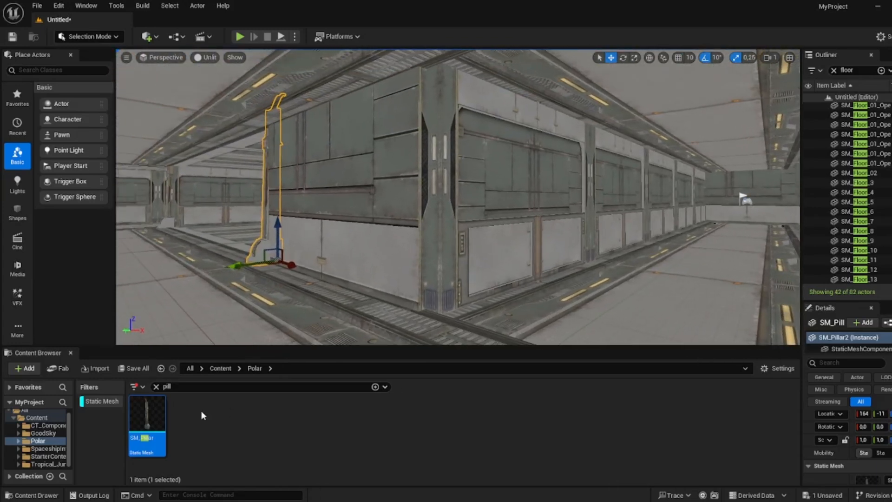
# - Place an SM_Scifi_Pipe_01_8m from the SpaceshipInterior folder on the walkway and scale it to 0.5
pyautogui.click(48, 449)
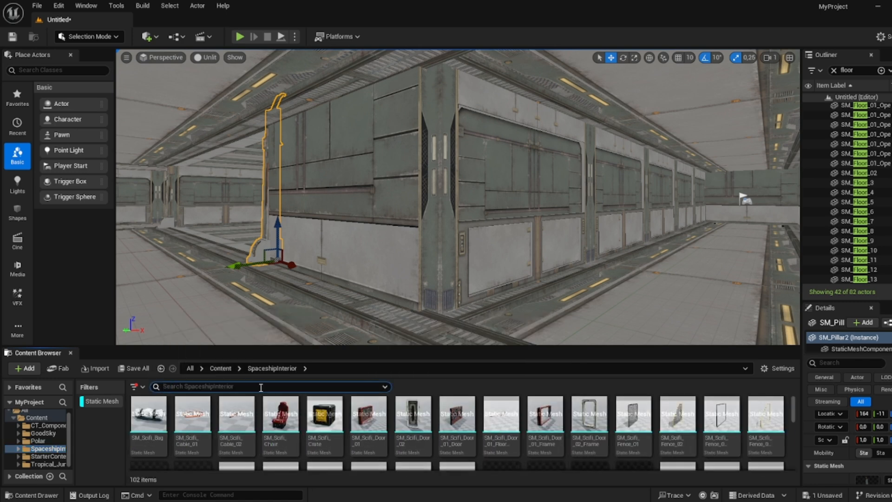
pyautogui.scroll(-4, 458, 443)
pyautogui.scroll(-2, 457, 443)
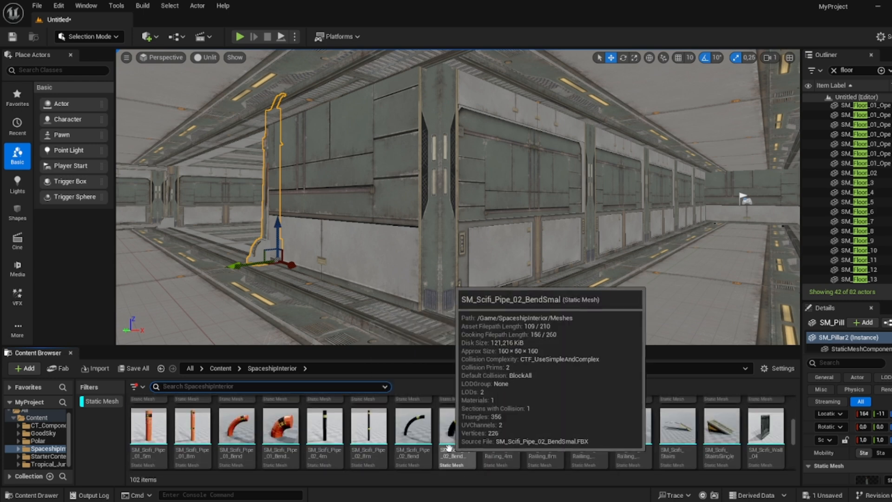
pyautogui.moveTo(188, 453); pyautogui.dragTo(427, 315)
pyautogui.press('r')
pyautogui.moveTo(439, 309); pyautogui.dragTo(466, 320, button='right')
pyautogui.press('w')
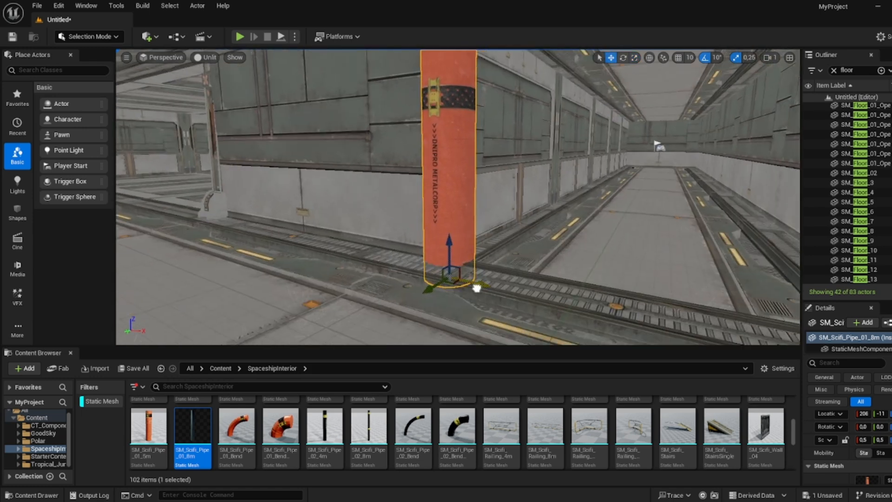
# - Reposition the pipe on the walkway and add another SM_Scifi_Pipe_01_8m beside it, scaling it down
pyautogui.moveTo(477, 288); pyautogui.dragTo(430, 285)
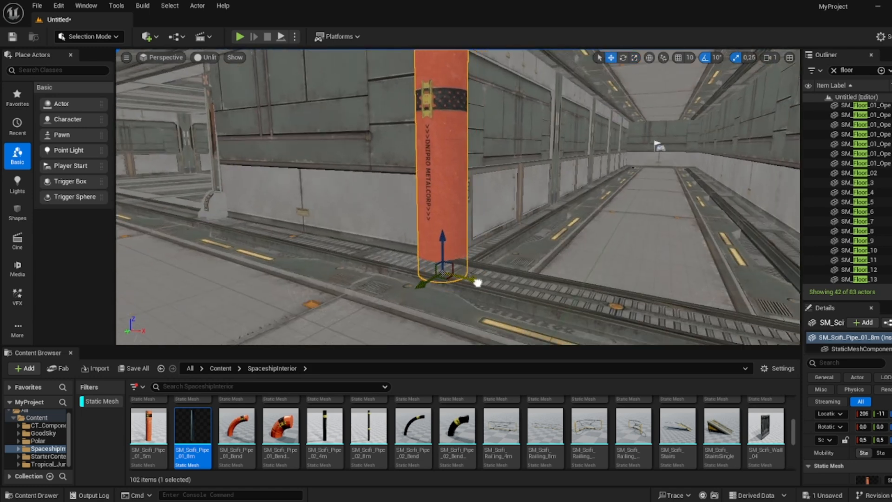
pyautogui.moveTo(493, 278); pyautogui.dragTo(388, 324, button='right')
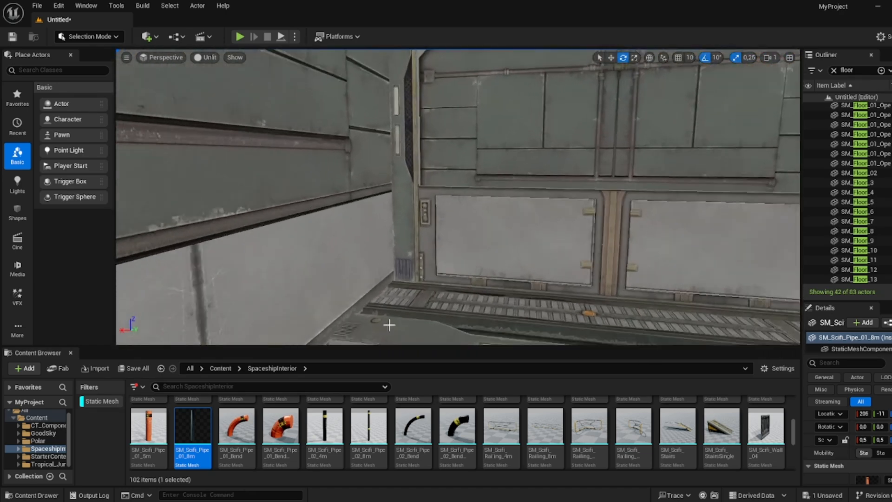
pyautogui.moveTo(193, 427); pyautogui.dragTo(398, 297)
pyautogui.press('r')
pyautogui.click(400, 260)
pyautogui.moveTo(400, 260); pyautogui.dragTo(408, 264, button='right')
# - Place an SM_Scifi_Pipe_02_4m on the walkway and move it against the corridor wall
pyautogui.moveTo(325, 427); pyautogui.dragTo(412, 287)
pyautogui.moveTo(412, 287); pyautogui.dragTo(413, 254)
pyautogui.press('w')
pyautogui.moveTo(382, 286); pyautogui.dragTo(373, 286)
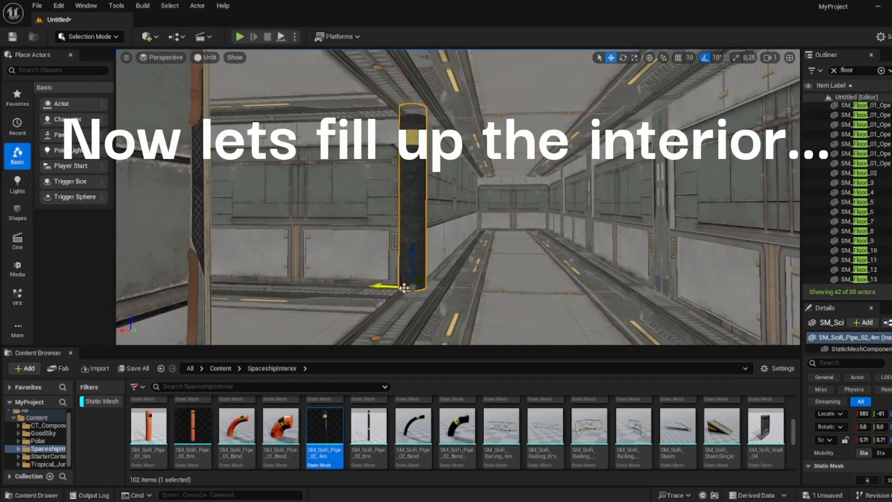
pyautogui.moveTo(413, 279); pyautogui.dragTo(615, 317, button='right')
# - Add more SM_Scifi_Pipe_01_8m pipes with scale snapping and line them up in a row along the wall
pyautogui.moveTo(193, 427); pyautogui.dragTo(338, 262)
pyautogui.press('r')
pyautogui.click(735, 57)
pyautogui.moveTo(352, 262); pyautogui.dragTo(341, 267)
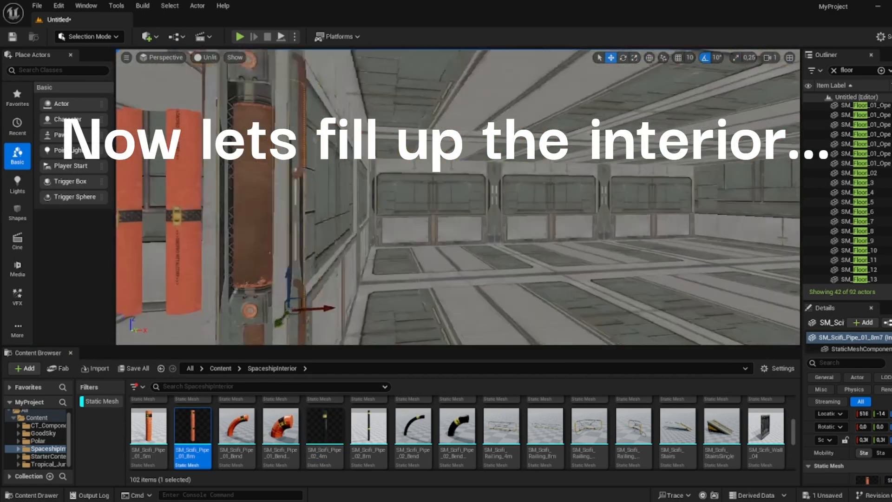
pyautogui.moveTo(341, 267); pyautogui.dragTo(418, 270, button='right')
# - Place an SM_Scifi_Pillar_01_6m in the corridor and move it into position
pyautogui.scroll(5, 580, 422)
pyautogui.scroll(-3, 580, 422)
pyautogui.press('r')
pyautogui.moveTo(501, 423); pyautogui.dragTo(650, 318)
pyautogui.moveTo(651, 318); pyautogui.dragTo(743, 311, button='right')
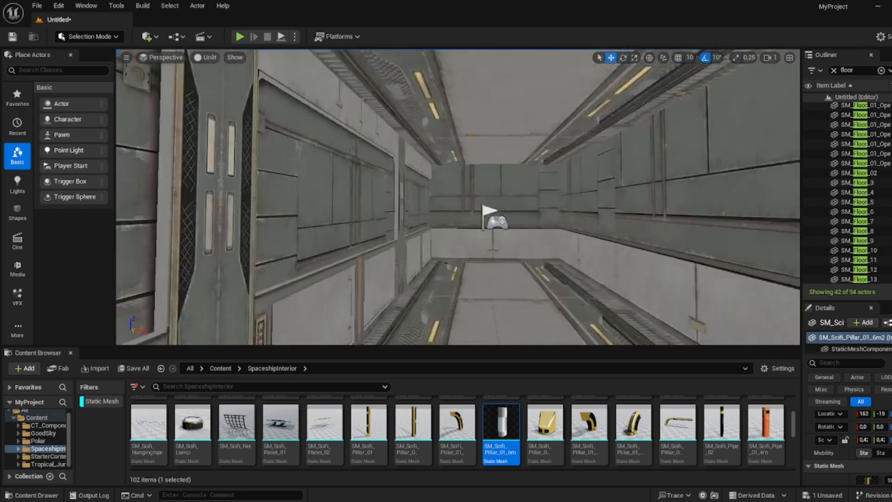
# - Search the content for door meshes and place SM_Scifi_Door_02 with its frame in the corridor's end wall
pyautogui.moveTo(493, 223); pyautogui.dragTo(446, 195, button='right')
pyautogui.click(270, 387)
pyautogui.write('door')
pyautogui.click(189, 416)
pyautogui.keyDown('ctrl'); pyautogui.click(355, 415); pyautogui.keyUp('ctrl')
pyautogui.moveTo(355, 415); pyautogui.dragTo(508, 226)
pyautogui.keyDown('ctrl'); pyautogui.click(507, 181); pyautogui.keyUp('ctrl')
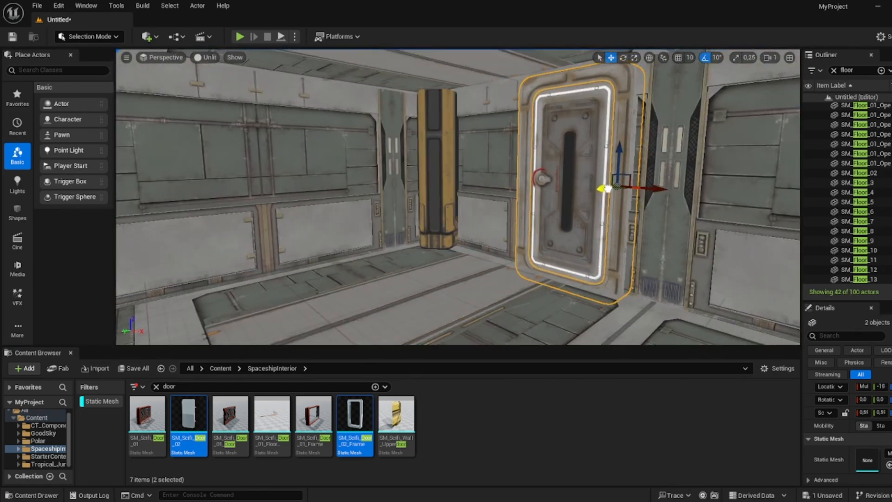
pyautogui.click(743, 172)
pyautogui.moveTo(744, 172); pyautogui.dragTo(651, 186, button='right')
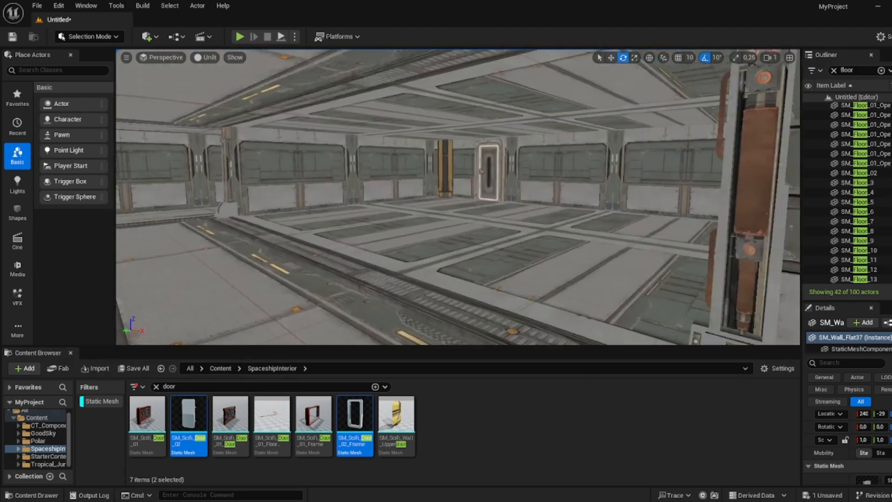
# - Clear the search, open the Content folder and place an SM_Scifi_Bag hanging in the corridor
pyautogui.click(38, 441)
pyautogui.click(260, 387)
pyautogui.write('table')
pyautogui.click(37, 417)
pyautogui.click(302, 384)
pyautogui.press('BackSpace')
pyautogui.scroll(-15, 511, 432)
pyautogui.moveTo(446, 200); pyautogui.dragTo(492, 200, button='right')
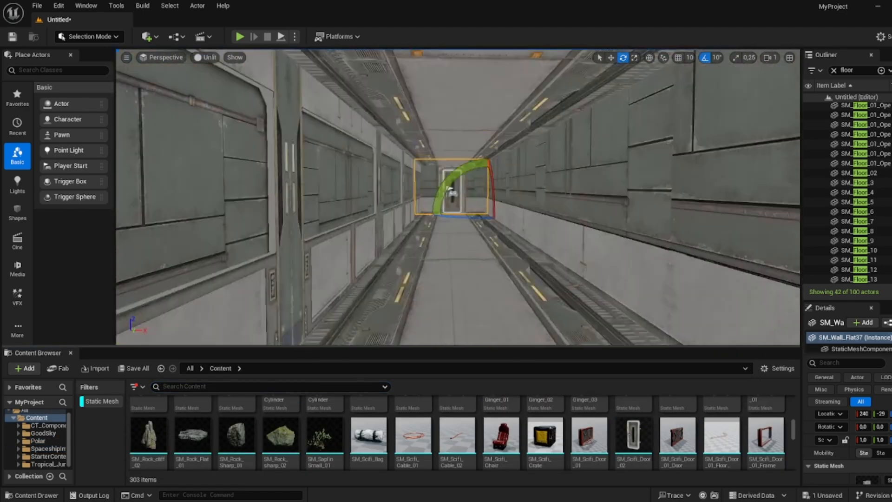
pyautogui.moveTo(369, 435); pyautogui.dragTo(446, 260)
pyautogui.moveTo(446, 200); pyautogui.dragTo(446, 209, button='right')
# - Duplicate the hanging bag into a row of five and move the group into place
pyautogui.press('w')
pyautogui.moveTo(548, 119); pyautogui.dragTo(610, 119)
pyautogui.keyDown('ctrl'); pyautogui.click(390, 116); pyautogui.keyUp('ctrl')
pyautogui.keyDown('ctrl'); pyautogui.click(453, 116); pyautogui.keyUp('ctrl')
pyautogui.keyDown('ctrl'); pyautogui.click(516, 116); pyautogui.keyUp('ctrl')
pyautogui.keyDown('ctrl'); pyautogui.click(578, 116); pyautogui.keyUp('ctrl')
pyautogui.moveTo(493, 200); pyautogui.dragTo(586, 195, button='right')
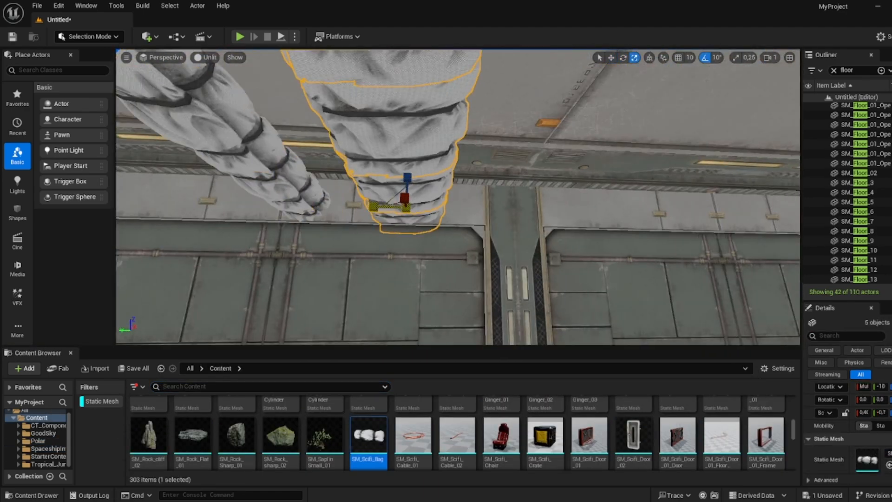
pyautogui.moveTo(420, 217); pyautogui.dragTo(511, 260, button='right')
# - Drop an SM_Scifi_Cable_01 and an SM_Scifi_Crate onto the corridor floor
pyautogui.moveTo(413, 435); pyautogui.dragTo(534, 295)
pyautogui.press('r')
pyautogui.moveTo(545, 436); pyautogui.dragTo(326, 256)
pyautogui.moveTo(311, 259); pyautogui.dragTo(353, 258, button='right')
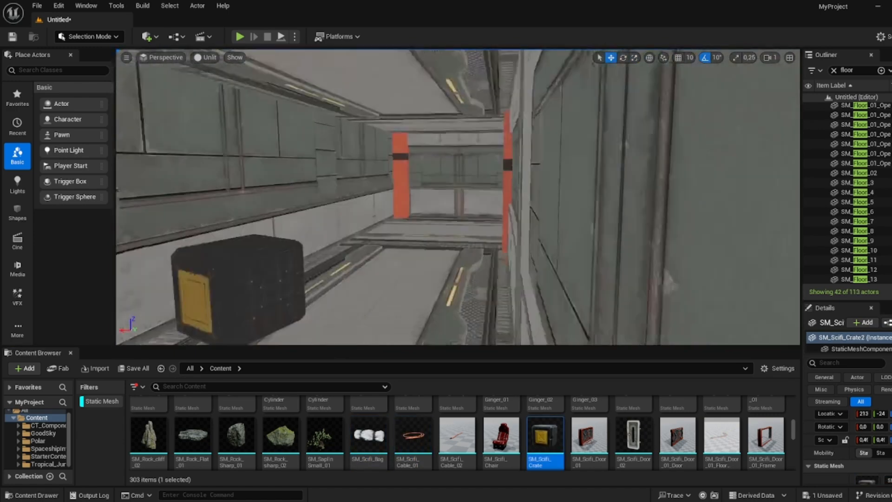
# - Rotate the crate and place an SM_Scifi_Cable_02 on the floor beside the crates
pyautogui.moveTo(446, 199); pyautogui.dragTo(539, 200, button='right')
pyautogui.press('e')
pyautogui.moveTo(458, 260); pyautogui.dragTo(372, 260, button='right')
pyautogui.moveTo(457, 435); pyautogui.dragTo(394, 209)
pyautogui.press('w')
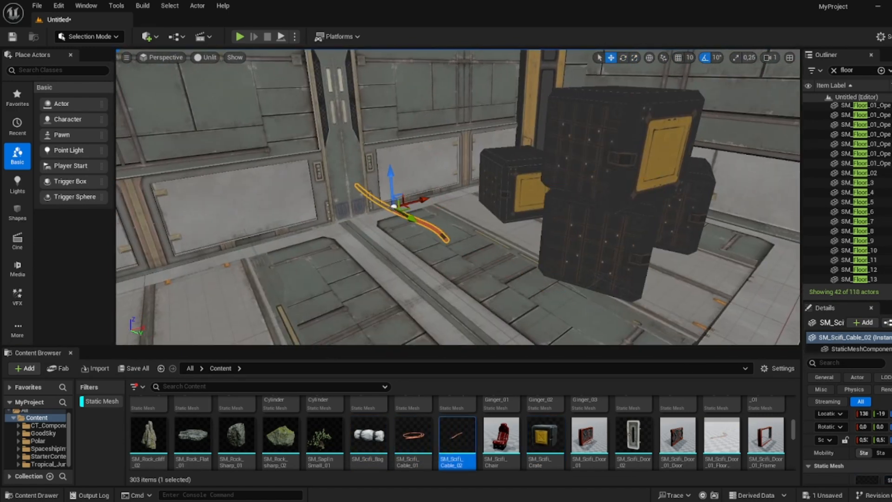
# - Place an SM_Scifi_Fence_02 in the corridor and rotate it into line
pyautogui.moveTo(446, 200); pyautogui.dragTo(399, 200, button='right')
pyautogui.scroll(-2, 457, 435)
pyautogui.moveTo(237, 422); pyautogui.dragTo(581, 260)
pyautogui.press('e')
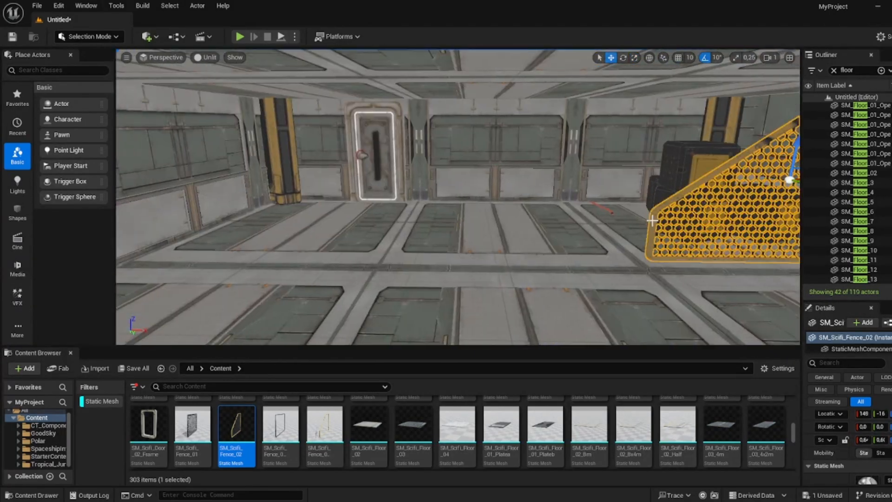
pyautogui.moveTo(652, 220); pyautogui.dragTo(725, 221, button='right')
# - Place an SM_Scifi_Fence_01 as a large mesh partition in the room
pyautogui.moveTo(193, 435); pyautogui.dragTo(355, 223)
pyautogui.click(585, 270)
pyautogui.scroll(-2, 458, 435)
pyautogui.moveTo(458, 200); pyautogui.dragTo(539, 232, button='right')
pyautogui.click(441, 185)
pyautogui.press('r')
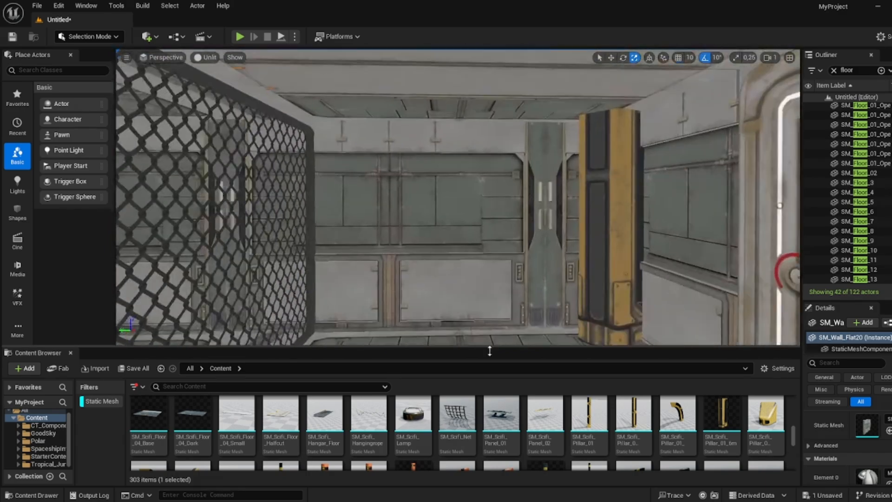
# - Place an SM_Scifi_Net beside the fence and rotate it into position
pyautogui.moveTo(458, 418); pyautogui.dragTo(460, 166)
pyautogui.press('w')
pyautogui.moveTo(457, 200); pyautogui.dragTo(400, 199, button='right')
pyautogui.scroll(3, 380, 423)
pyautogui.moveTo(369, 448); pyautogui.dragTo(557, 172)
pyautogui.press('e')
pyautogui.scroll(-1, 457, 432)
pyautogui.moveTo(442, 212); pyautogui.dragTo(488, 212, button='right')
pyautogui.moveTo(423, 158); pyautogui.dragTo(465, 195, button='right')
pyautogui.scroll(-4, 402, 434)
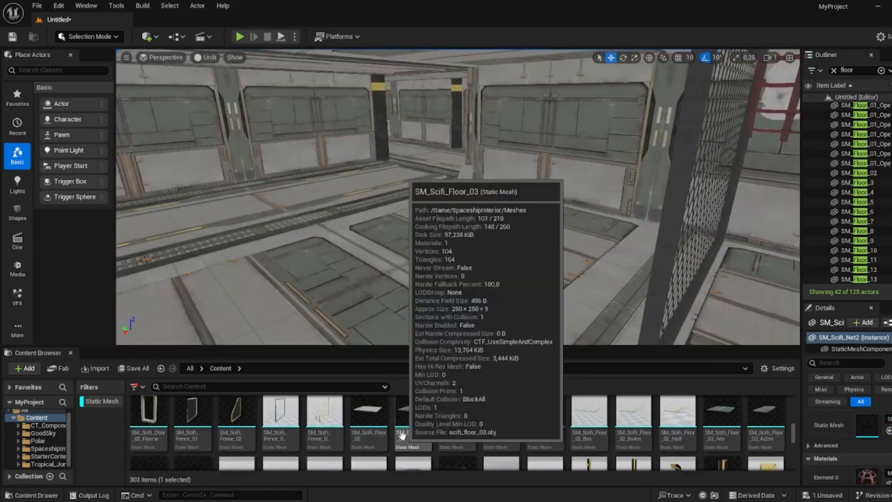
# - Place an SM_Scifi_Wall_Trim_4m low along the wall next to the walkway
pyautogui.moveTo(369, 442); pyautogui.dragTo(420, 139)
pyautogui.moveTo(420, 186); pyautogui.dragTo(458, 195, button='right')
pyautogui.scroll(-4, 372, 434)
pyautogui.scroll(-3, 503, 417)
pyautogui.click(504, 416)
pyautogui.moveTo(504, 417); pyautogui.dragTo(404, 253)
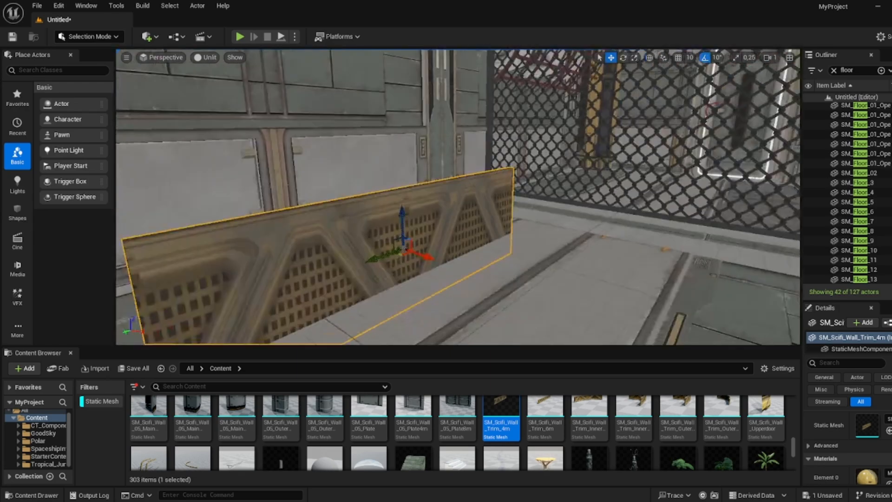
# - Rotate, move and scale the wall trim so it sits flush along the walkway edge
pyautogui.keyDown('alt'); pyautogui.moveTo(586, 214); pyautogui.dragTo(553, 232); pyautogui.keyUp('alt')
pyautogui.press('e')
pyautogui.press('w')
pyautogui.moveTo(554, 209); pyautogui.dragTo(553, 195)
pyautogui.press('r')
pyautogui.moveTo(416, 147); pyautogui.dragTo(416, 158)
pyautogui.click(418, 139)
# - Fine-tune the positions of the wall trim pieces along the walkway
pyautogui.moveTo(458, 195); pyautogui.dragTo(520, 196, button='right')
pyautogui.press('w')
pyautogui.keyDown('alt'); pyautogui.moveTo(481, 233); pyautogui.dragTo(400, 223); pyautogui.keyUp('alt')
pyautogui.click(511, 251)
pyautogui.keyDown('ctrl'); pyautogui.click(581, 260); pyautogui.keyUp('ctrl')
pyautogui.moveTo(458, 195); pyautogui.dragTo(548, 260, button='right')
pyautogui.press('r')
pyautogui.click(391, 153)
pyautogui.click(446, 196)
pyautogui.click(288, 103)
pyautogui.press('w')
# - Place a table prop on the corridor floor near the wall trim
pyautogui.scroll(-1, 504, 432)
pyautogui.moveTo(589, 432); pyautogui.dragTo(539, 298)
pyautogui.keyDown('alt'); pyautogui.moveTo(585, 302); pyautogui.dragTo(685, 316); pyautogui.keyUp('alt')
pyautogui.moveTo(458, 195); pyautogui.dragTo(400, 213, button='right')
pyautogui.click(635, 422)
pyautogui.moveTo(501, 432); pyautogui.dragTo(604, 199)
pyautogui.press('r')
pyautogui.moveTo(457, 195); pyautogui.dragTo(418, 186, button='right')
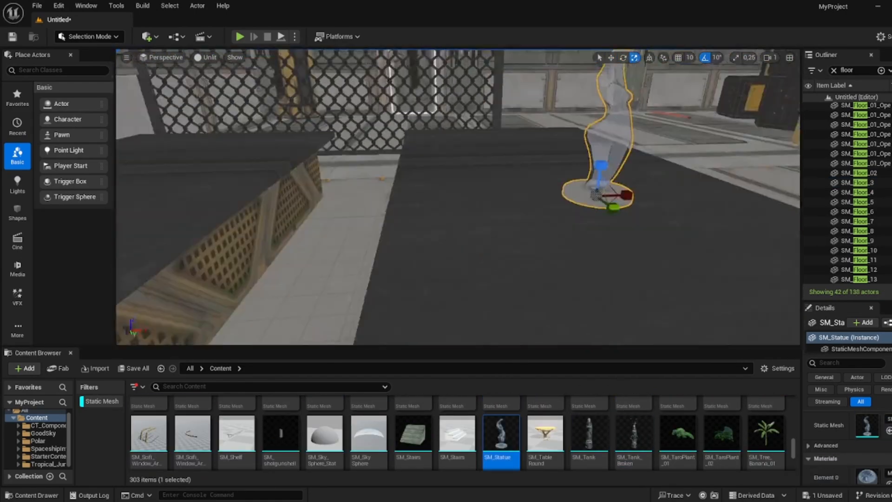
pyautogui.press('Delete')
# - Place SM_Scifi_Chair seats around the two tables and position them
pyautogui.scroll(4, 552, 424)
pyautogui.moveTo(501, 434); pyautogui.dragTo(497, 227)
pyautogui.moveTo(457, 195); pyautogui.dragTo(399, 205, button='right')
pyautogui.moveTo(488, 209); pyautogui.dragTo(721, 235)
pyautogui.press('w')
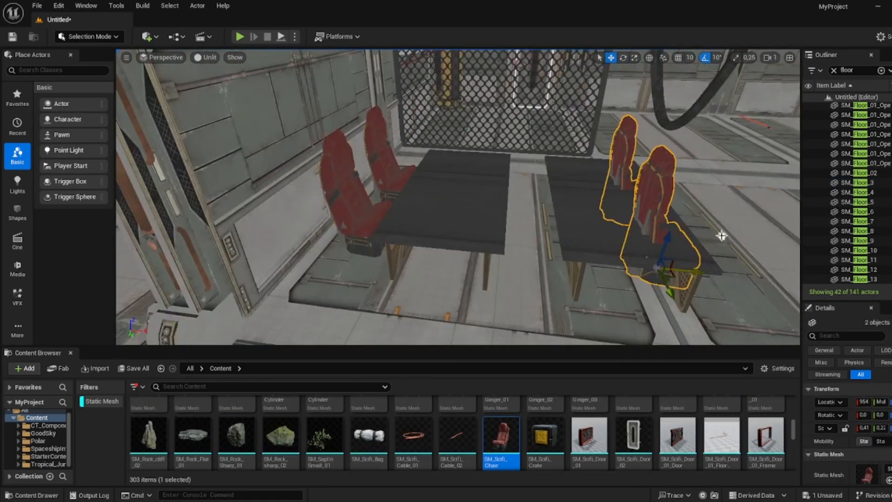
pyautogui.moveTo(720, 235); pyautogui.dragTo(651, 219, button='right')
pyautogui.click(558, 196)
pyautogui.moveTo(493, 209); pyautogui.dragTo(484, 168)
pyautogui.keyDown('shift'); pyautogui.click(590, 153); pyautogui.keyUp('shift')
# - Search for wire meshes and hang SM_Wires pieces from the ceiling, adding floor wires below
pyautogui.moveTo(457, 195); pyautogui.dragTo(418, 205, button='right')
pyautogui.scroll(-5, 501, 432)
pyautogui.click(349, 386)
pyautogui.write('wire')
pyautogui.moveTo(313, 414); pyautogui.dragTo(458, 260)
pyautogui.moveTo(271, 415); pyautogui.dragTo(457, 195)
pyautogui.moveTo(230, 414); pyautogui.dragTo(593, 122)
pyautogui.moveTo(457, 195); pyautogui.dragTo(399, 176, button='right')
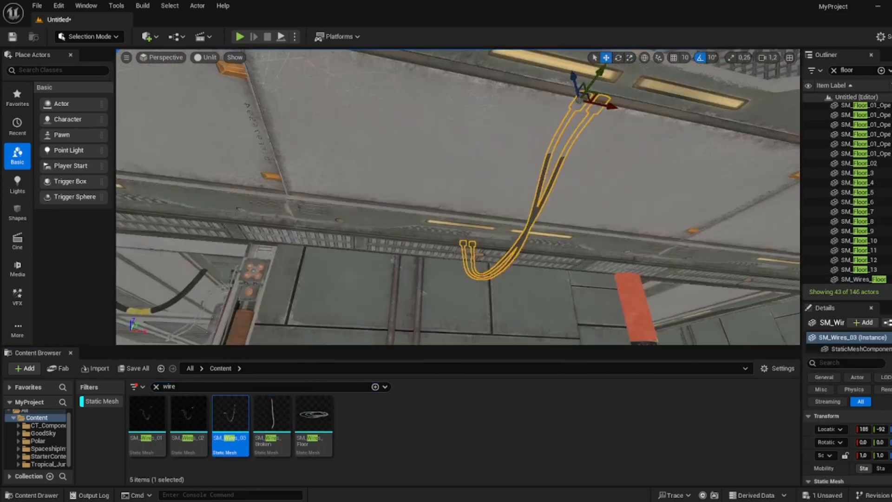
pyautogui.keyDown('alt'); pyautogui.moveTo(587, 83); pyautogui.dragTo(414, 123); pyautogui.keyUp('alt')
pyautogui.moveTo(458, 195); pyautogui.dragTo(511, 204, button='right')
pyautogui.moveTo(313, 414); pyautogui.dragTo(388, 269)
# - Search for crate meshes and place an SM_Crate_Stacked_Cloth on the corridor floor
pyautogui.moveTo(457, 195); pyautogui.dragTo(418, 186, button='right')
pyautogui.click(316, 387)
pyautogui.write('crate')
pyautogui.moveTo(230, 414); pyautogui.dragTo(534, 300)
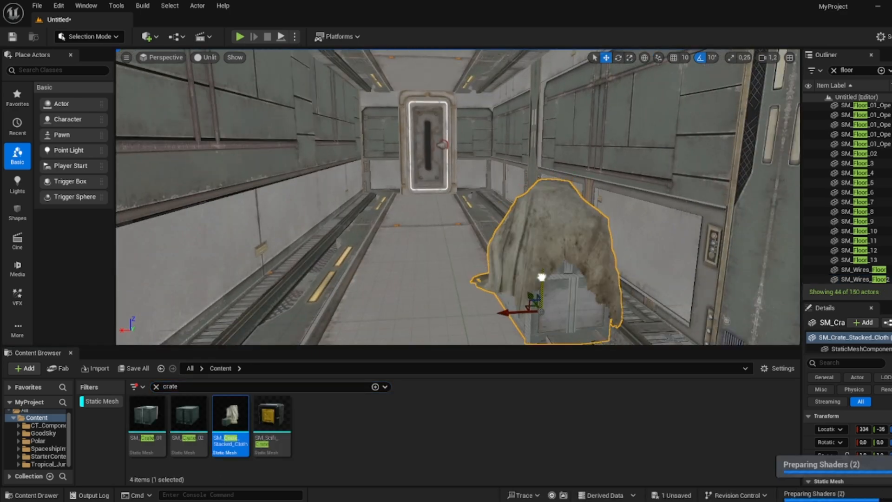
# - Scatter more SM_Crate_02 and stacked-cloth crates along the corridor, rotating them for variety
pyautogui.moveTo(458, 195); pyautogui.dragTo(418, 186, button='right')
pyautogui.moveTo(188, 414); pyautogui.dragTo(339, 251)
pyautogui.moveTo(458, 195); pyautogui.dragTo(511, 204, button='right')
pyautogui.moveTo(231, 414); pyautogui.dragTo(351, 293)
pyautogui.click(446, 177)
pyautogui.press('e')
pyautogui.moveTo(457, 195); pyautogui.dragTo(400, 204, button='right')
pyautogui.moveTo(189, 414); pyautogui.dragTo(404, 255)
pyautogui.moveTo(457, 196); pyautogui.dragTo(418, 205, button='right')
pyautogui.moveTo(231, 414); pyautogui.dragTo(498, 218)
# - Search for lamp meshes and place an SM_Scifi_Lamp on the corridor ceiling
pyautogui.click(156, 386)
pyautogui.scroll(-5, 426, 429)
pyautogui.moveTo(457, 195); pyautogui.dragTo(297, 223, button='right')
pyautogui.scroll(5, 528, 418)
pyautogui.click(233, 386)
pyautogui.write('lamp')
pyautogui.moveTo(458, 195); pyautogui.dragTo(435, 117, button='right')
pyautogui.moveTo(231, 414); pyautogui.dragTo(407, 170)
pyautogui.press('w')
pyautogui.moveTo(435, 117); pyautogui.dragTo(372, 139, button='right')
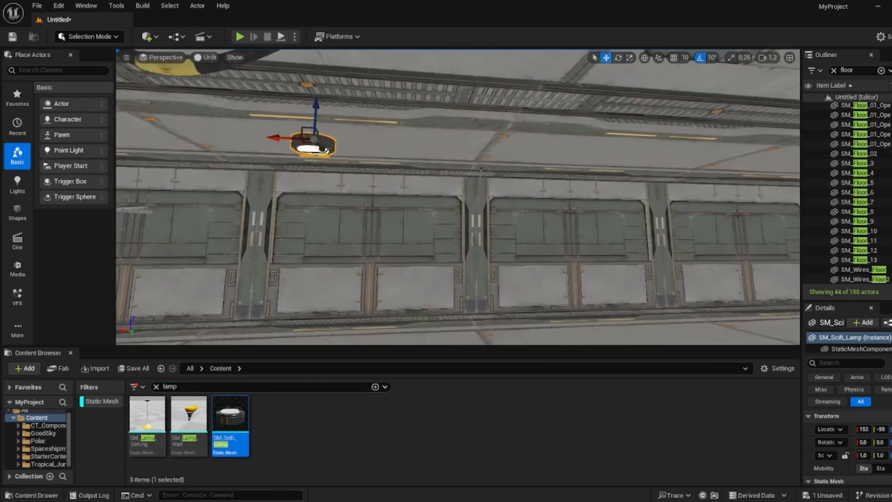
# - Duplicate the ceiling lamp and position the copies along the corridor ceiling
pyautogui.keyDown('alt'); pyautogui.moveTo(279, 138); pyautogui.dragTo(400, 139); pyautogui.keyUp('alt')
pyautogui.moveTo(457, 195); pyautogui.dragTo(418, 186, button='right')
pyautogui.keyDown('alt'); pyautogui.moveTo(400, 125); pyautogui.dragTo(432, 185); pyautogui.keyUp('alt')
pyautogui.moveTo(458, 195); pyautogui.dragTo(400, 186, button='right')
pyautogui.keyDown('alt'); pyautogui.moveTo(511, 139); pyautogui.dragTo(573, 141); pyautogui.keyUp('alt')
pyautogui.moveTo(458, 195); pyautogui.dragTo(534, 176, button='right')
pyautogui.keyDown('alt'); pyautogui.moveTo(419, 83); pyautogui.dragTo(388, 88); pyautogui.keyUp('alt')
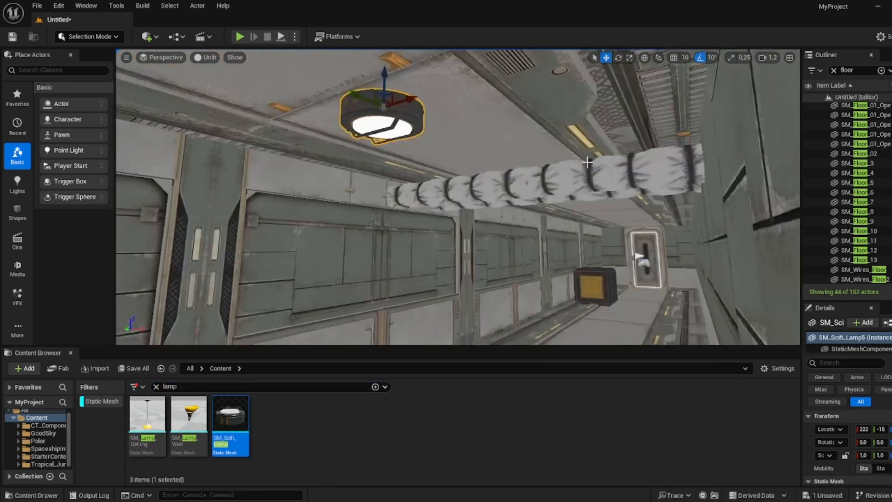
pyautogui.moveTo(458, 195); pyautogui.dragTo(502, 205, button='right')
pyautogui.keyDown('alt'); pyautogui.moveTo(464, 135); pyautogui.dragTo(490, 127); pyautogui.keyUp('alt')
# - Switch to lit view and place a Point Light just under the ceiling lamp
pyautogui.hotkey('alt', '4')
pyautogui.click(17, 185)
pyautogui.moveTo(68, 119); pyautogui.dragTo(490, 169)
pyautogui.moveTo(487, 165)
pyautogui.mouseDown(button='right')
pyautogui.moveTo(481, 139)
pyautogui.moveTo(534, 162)
pyautogui.moveTo(483, 169)
pyautogui.mouseUp(button='right')
pyautogui.moveTo(483, 170); pyautogui.dragTo(401, 177)
pyautogui.moveTo(400, 177); pyautogui.dragTo(425, 163, button='right')
pyautogui.moveTo(427, 163); pyautogui.dragTo(427, 144)
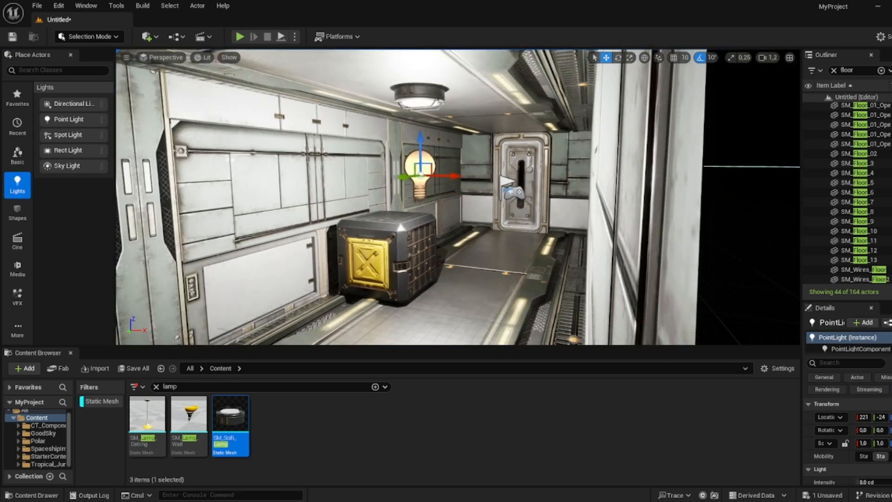
# - Set the point light's attenuation radius to 600 and its intensity to 6 cd
pyautogui.moveTo(849, 299); pyautogui.dragTo(850, 193)
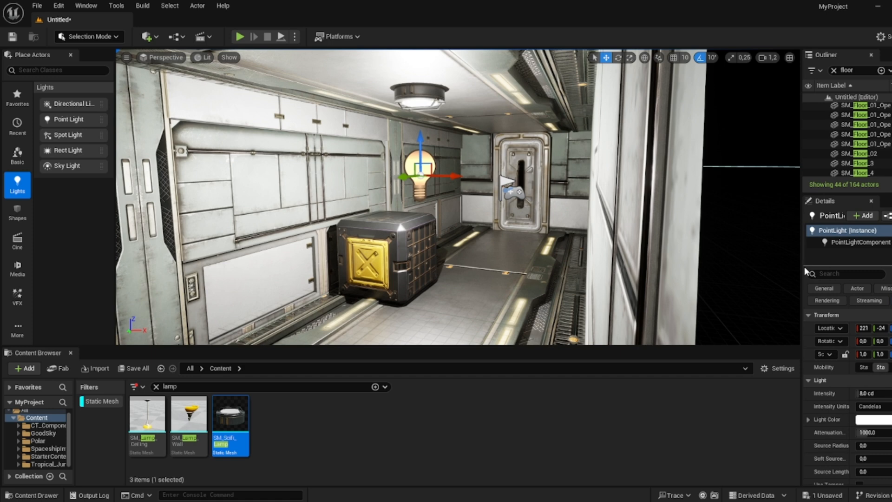
pyautogui.moveTo(801, 266); pyautogui.dragTo(733, 262)
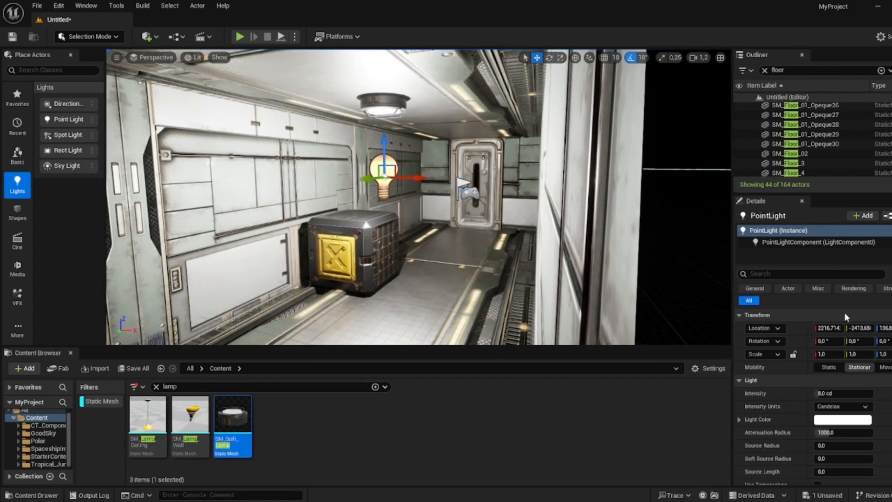
pyautogui.scroll(-2, 819, 398)
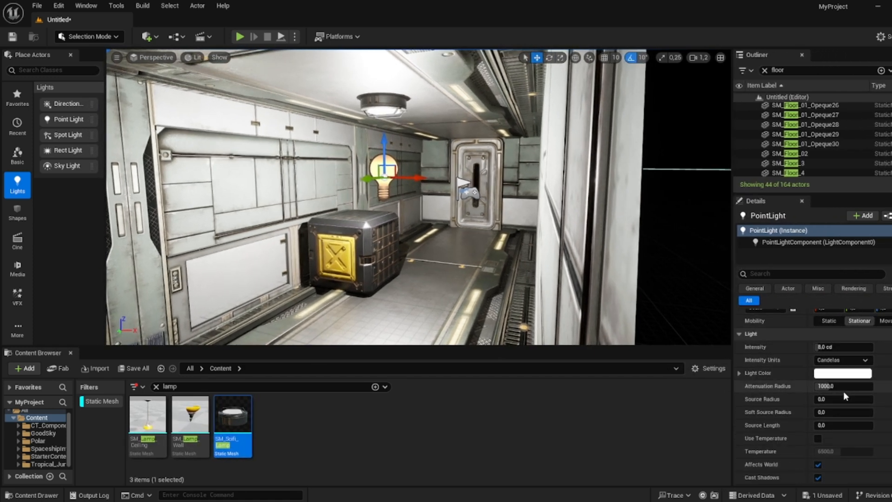
pyautogui.click(844, 386)
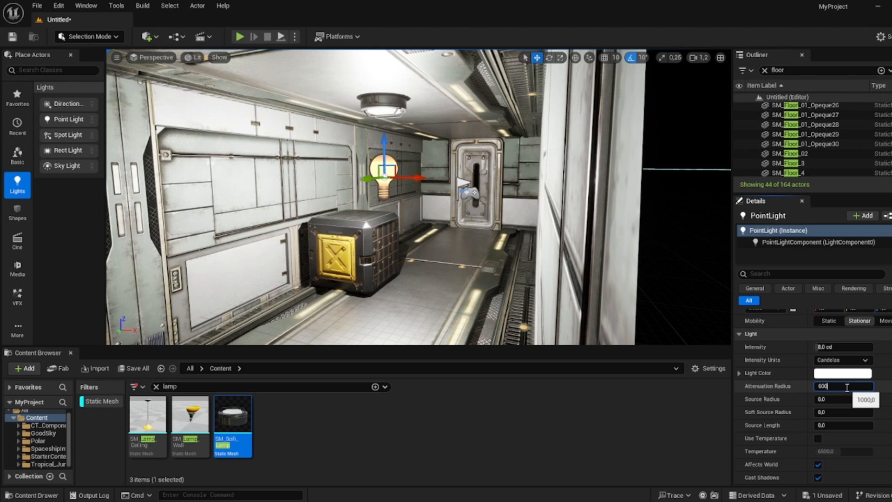
pyautogui.write('600')
pyautogui.press('Return')
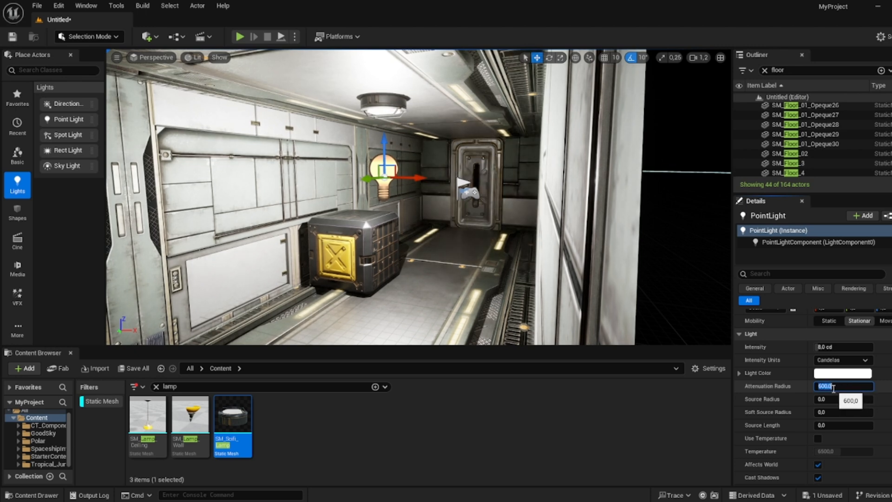
pyautogui.press('Return')
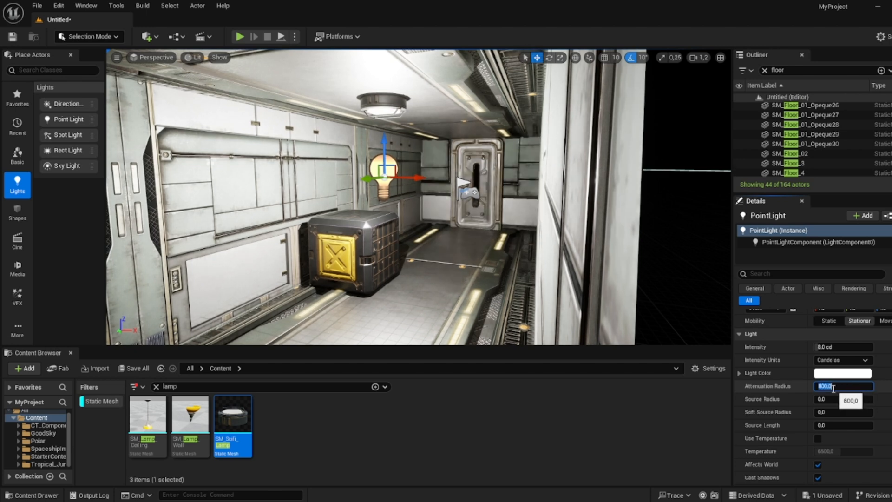
pyautogui.click(847, 347)
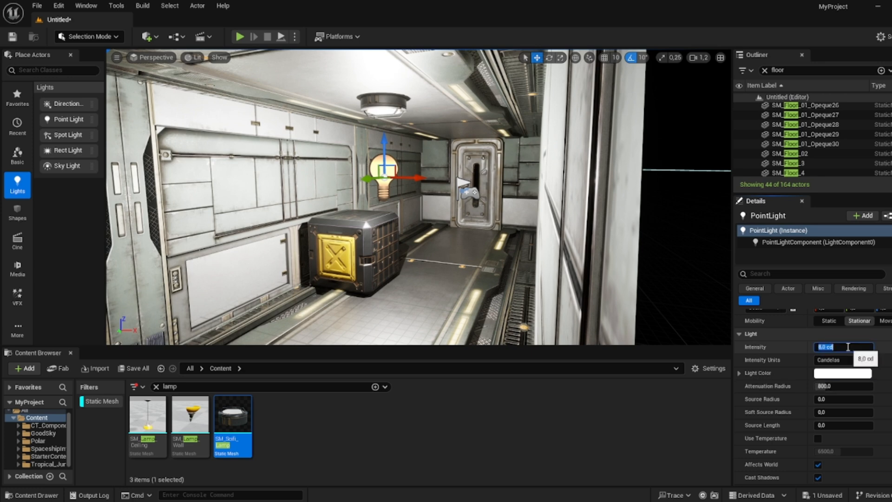
pyautogui.write('6')
pyautogui.press('Return')
# - Set the point light's color to a pale warm white
pyautogui.moveTo(492, 175); pyautogui.dragTo(439, 174, button='right')
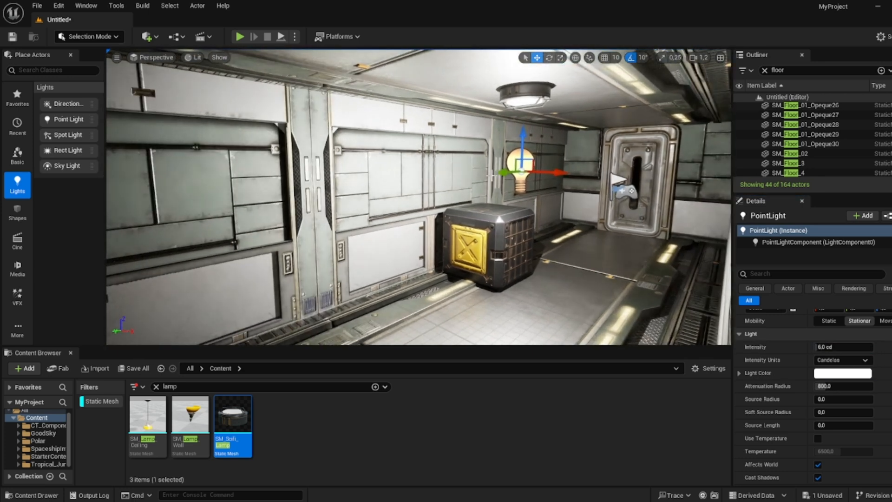
pyautogui.click(843, 372)
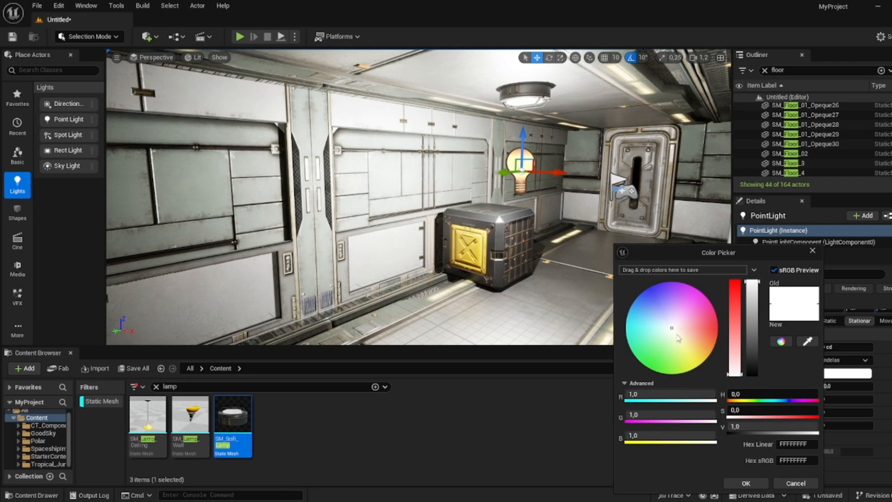
pyautogui.click(679, 334)
pyautogui.moveTo(680, 334); pyautogui.dragTo(679, 338)
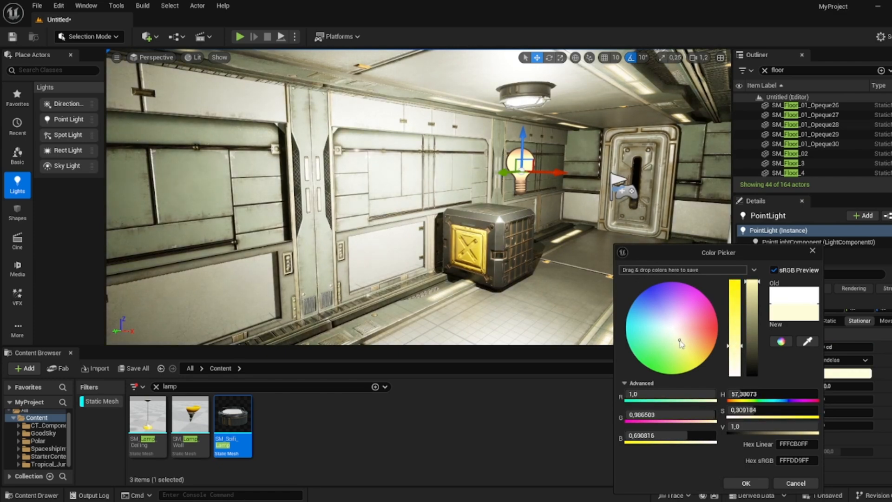
pyautogui.click(745, 483)
# - Duplicate the point light and move the copies under other ceiling lamps along the corridor
pyautogui.keyDown('alt'); pyautogui.moveTo(509, 172); pyautogui.dragTo(188, 192); pyautogui.keyUp('alt')
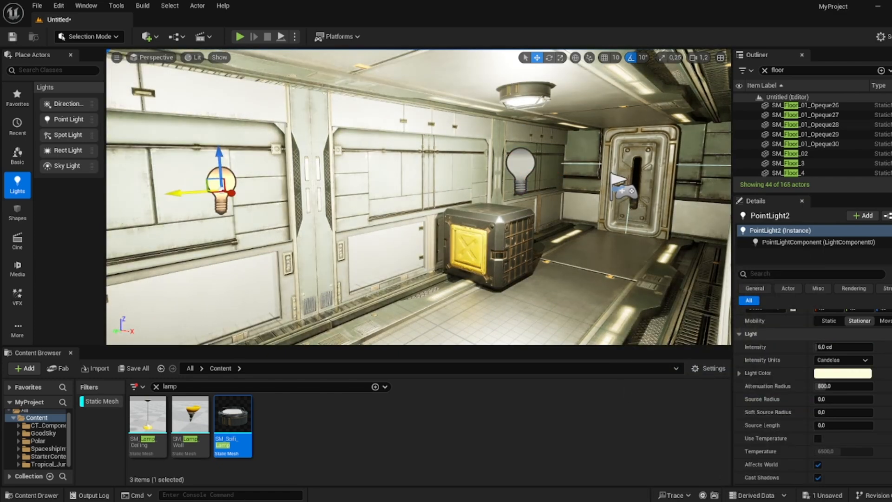
pyautogui.moveTo(501, 230)
pyautogui.mouseDown(button='right')
pyautogui.moveTo(353, 223)
pyautogui.moveTo(501, 230)
pyautogui.mouseUp(button='right')
pyautogui.moveTo(549, 180); pyautogui.dragTo(127, 181)
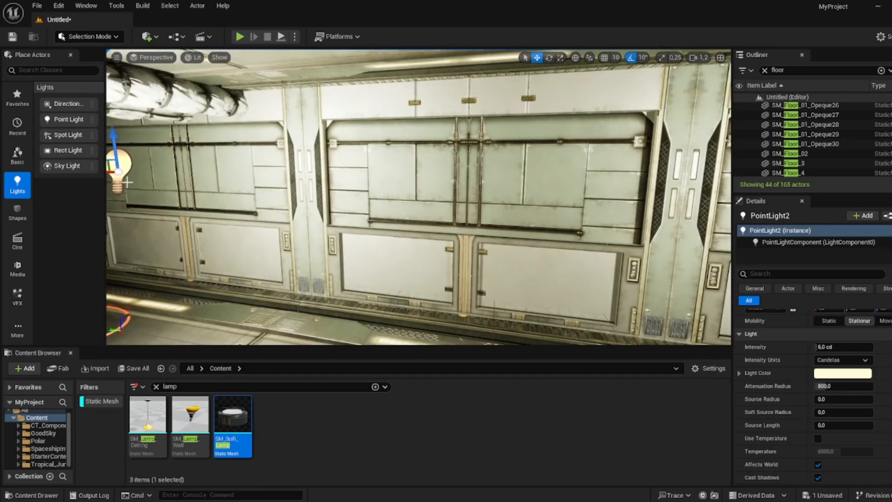
pyautogui.moveTo(323, 183); pyautogui.dragTo(174, 169, button='right')
pyautogui.moveTo(331, 183); pyautogui.dragTo(220, 174)
pyautogui.moveTo(298, 190); pyautogui.dragTo(209, 186, button='right')
pyautogui.press('w')
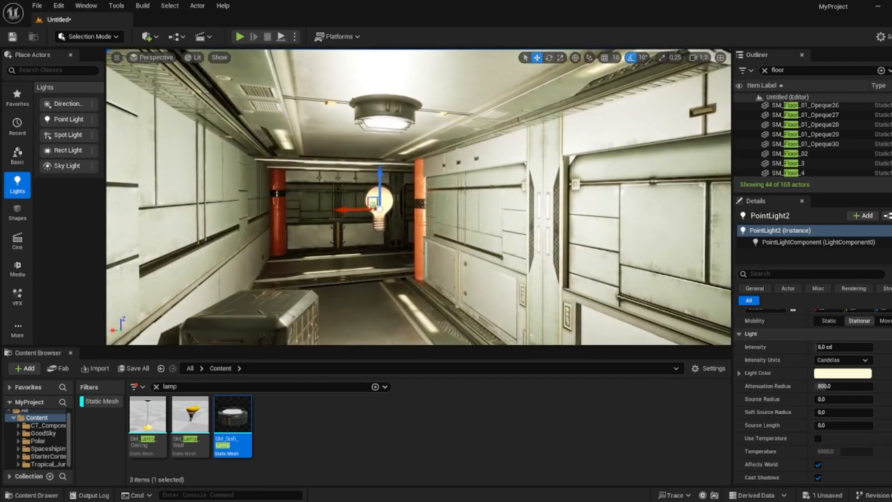
pyautogui.moveTo(374, 207); pyautogui.dragTo(393, 214)
pyautogui.press('a')
pyautogui.moveTo(409, 209); pyautogui.dragTo(578, 204, button='right')
pyautogui.moveTo(468, 197); pyautogui.dragTo(398, 197)
pyautogui.keyDown('alt'); pyautogui.moveTo(399, 197); pyautogui.dragTo(108, 192); pyautogui.keyUp('alt')
pyautogui.moveTo(311, 194); pyautogui.dragTo(223, 194, button='right')
pyautogui.moveTo(299, 197); pyautogui.dragTo(221, 193)
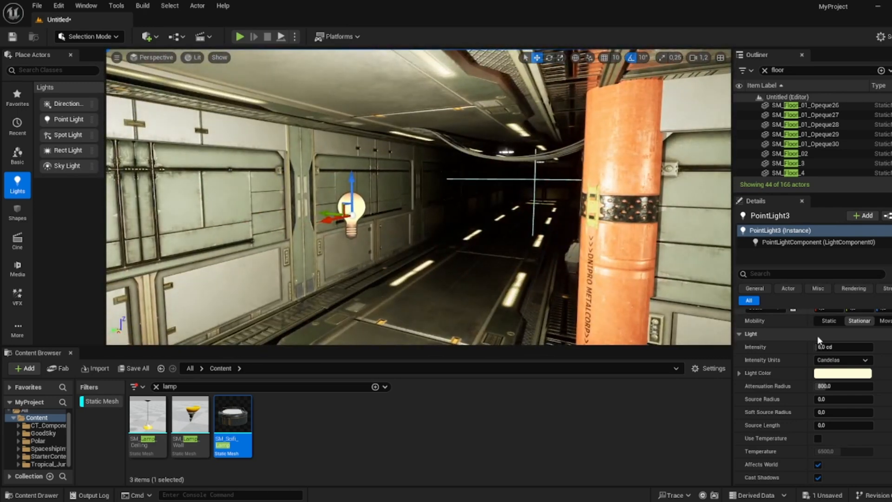
# - Set the copied point light's intensity to 6 cd
pyautogui.click(857, 345)
pyautogui.moveTo(613, 261); pyautogui.dragTo(543, 268, button='right')
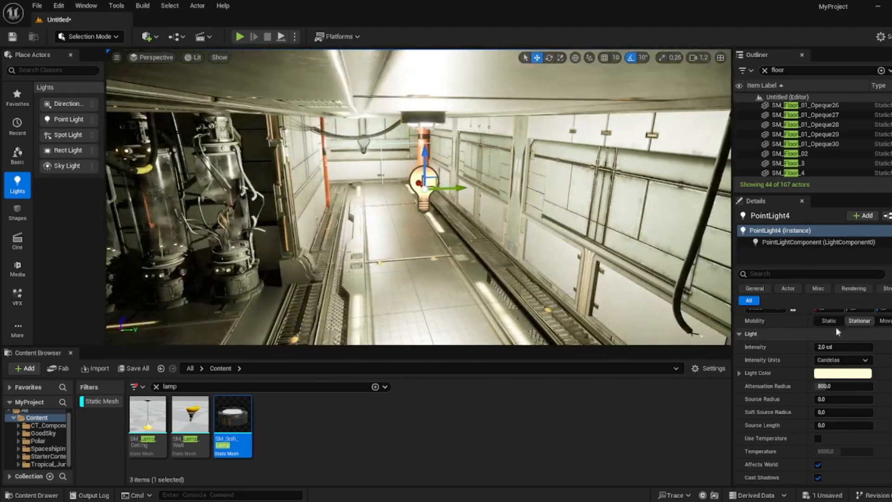
pyautogui.click(844, 345)
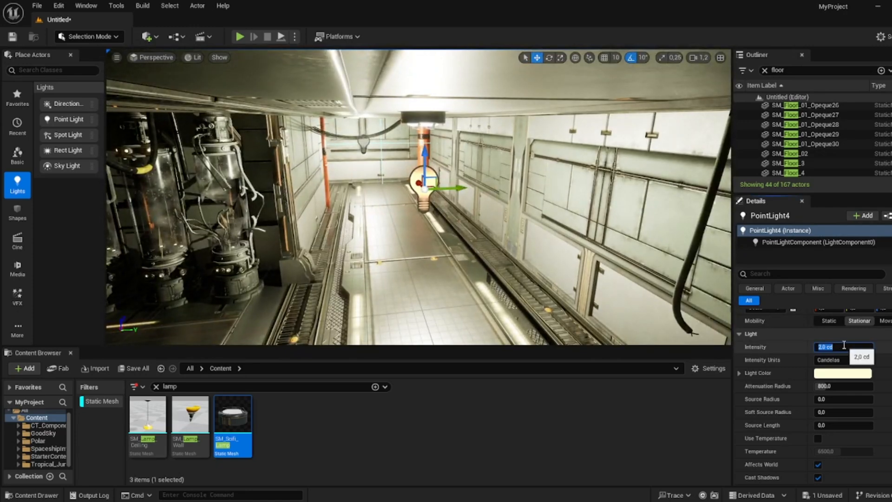
pyautogui.write('6')
pyautogui.press('Return')
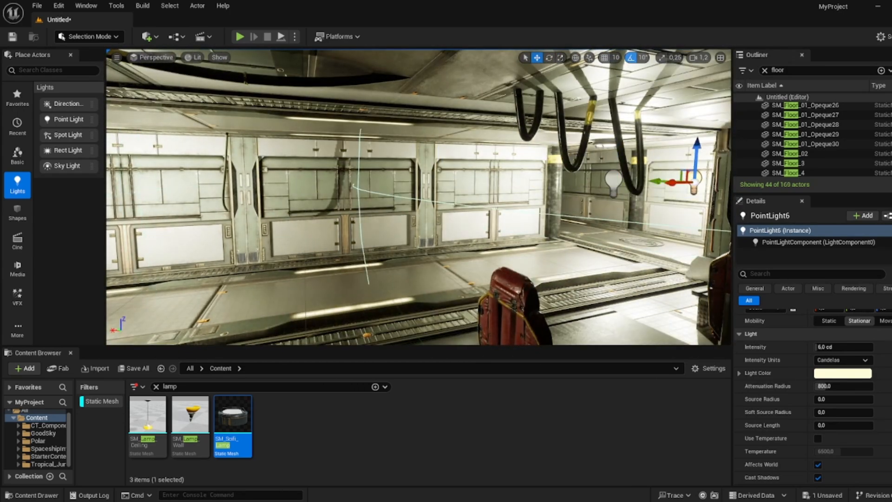
# - Duplicate another point light and position it under a ceiling lamp further down the corridor
pyautogui.press('w')
pyautogui.moveTo(418, 197); pyautogui.dragTo(325, 202, button='right')
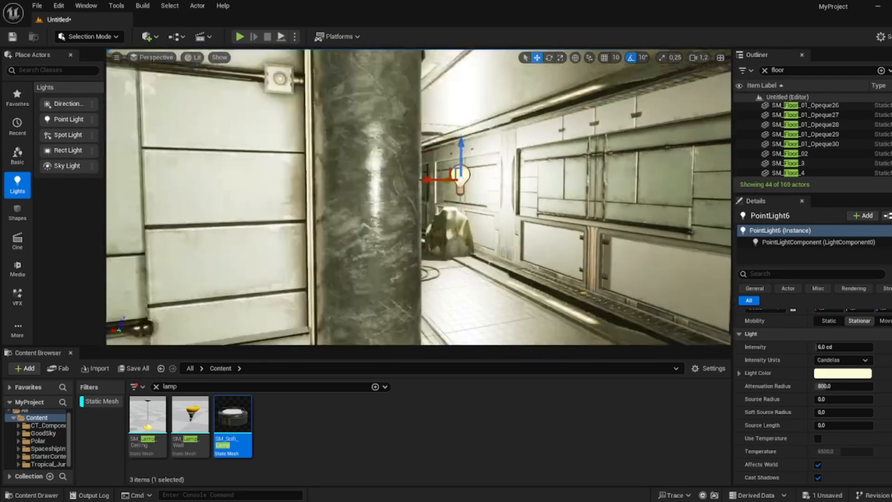
pyautogui.press('w')
pyautogui.moveTo(418, 174)
pyautogui.mouseDown(button='right')
pyautogui.moveTo(367, 173)
pyautogui.moveTo(409, 173)
pyautogui.mouseUp(button='right')
pyautogui.moveTo(443, 165); pyautogui.dragTo(391, 166)
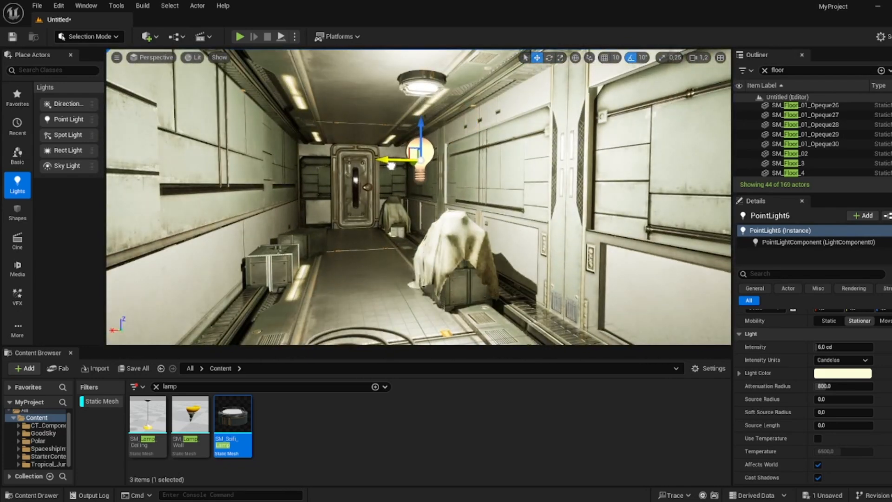
pyautogui.moveTo(563, 184); pyautogui.dragTo(442, 186, button='right')
pyautogui.moveTo(539, 181); pyautogui.dragTo(566, 182)
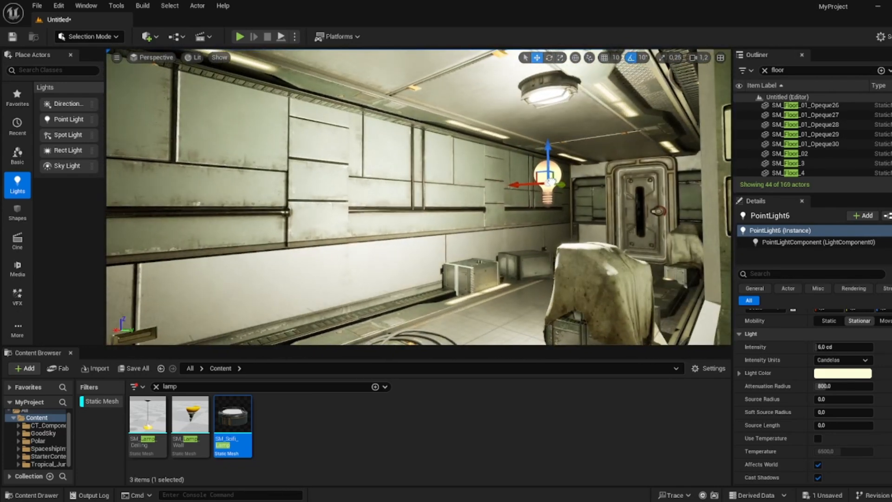
pyautogui.moveTo(483, 141); pyautogui.dragTo(433, 140, button='right')
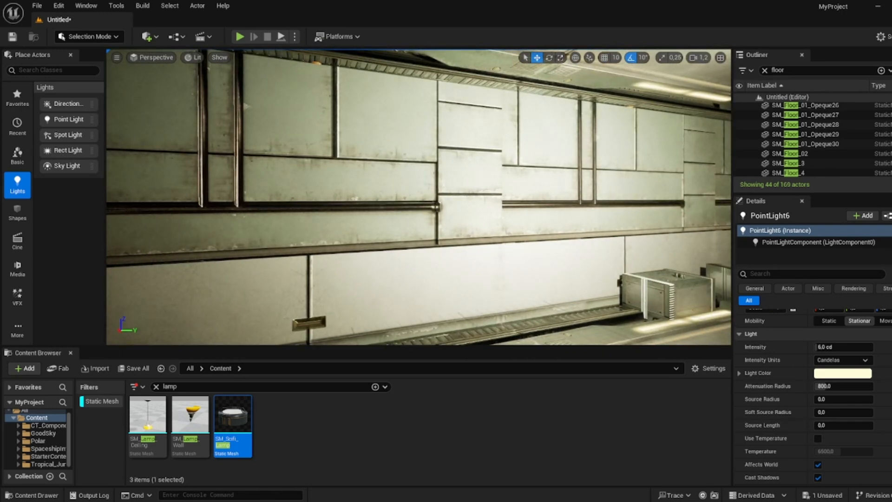
# - Duplicate the vertical wall pipe and place the copies along the corridor wall beside the crates
pyautogui.moveTo(432, 140); pyautogui.dragTo(288, 143, button='right')
pyautogui.click(275, 156)
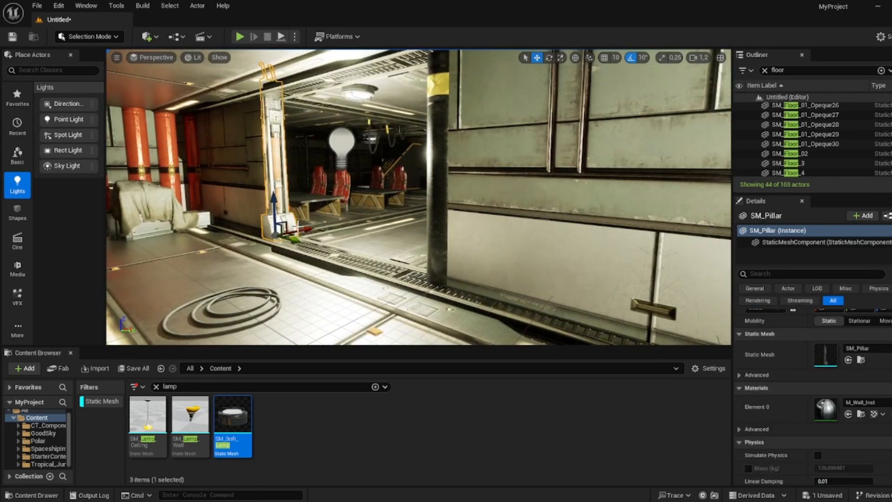
pyautogui.click(442, 256)
pyautogui.moveTo(457, 271); pyautogui.dragTo(535, 271, button='right')
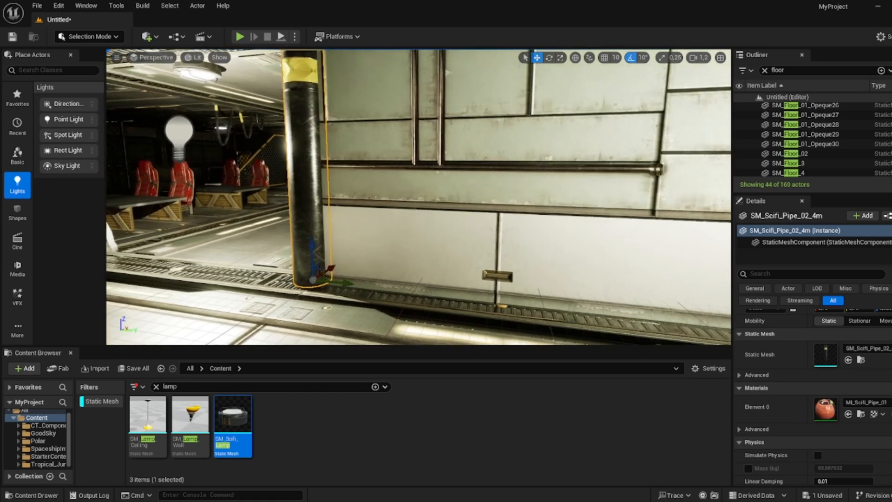
pyautogui.moveTo(680, 321); pyautogui.dragTo(744, 319, button='right')
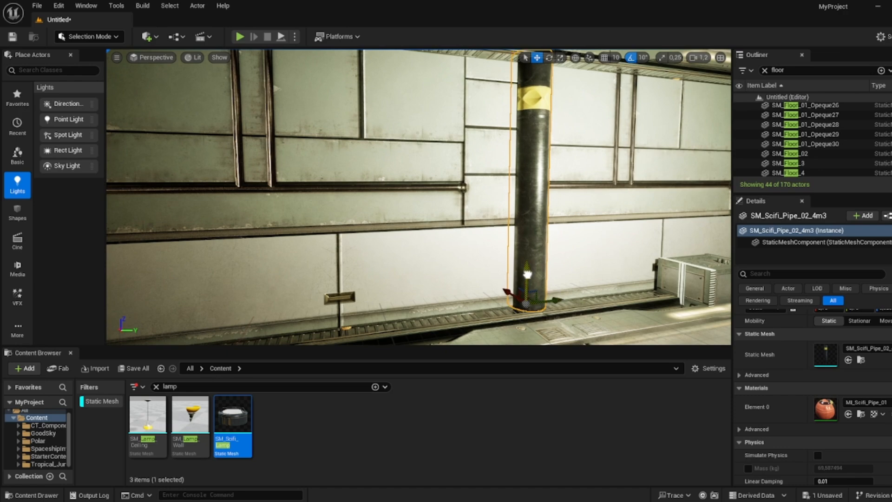
pyautogui.moveTo(528, 276); pyautogui.dragTo(494, 277, button='right')
pyautogui.click(531, 278)
pyautogui.press('w')
pyautogui.click(311, 255)
pyautogui.moveTo(311, 254); pyautogui.dragTo(313, 257, button='right')
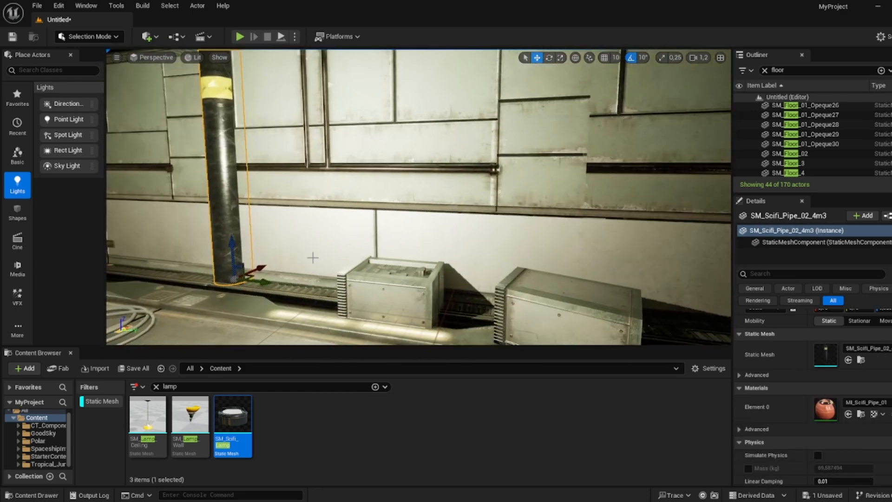
pyautogui.click(654, 300)
pyautogui.moveTo(654, 299); pyautogui.dragTo(618, 300, button='right')
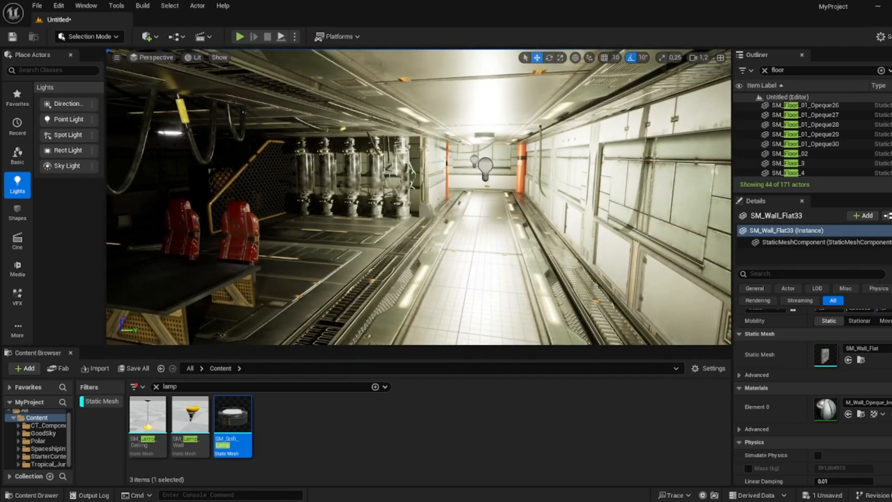
# - Duplicate a point light toward the tank room, then undo the last change
pyautogui.click(486, 168)
pyautogui.moveTo(486, 167); pyautogui.dragTo(367, 178, button='right')
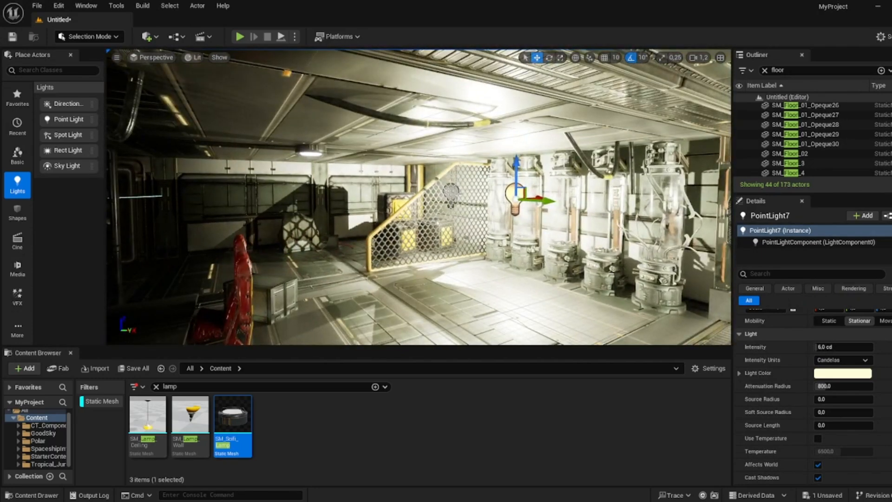
pyautogui.hotkey('ctrl', 'z')
# - Search the actor list for fog and add an Exponential Height Fog to the corridor
pyautogui.moveTo(473, 193); pyautogui.dragTo(324, 206)
pyautogui.moveTo(324, 207); pyautogui.dragTo(372, 206, button='right')
pyautogui.moveTo(353, 204); pyautogui.dragTo(323, 206)
pyautogui.moveTo(322, 206); pyautogui.dragTo(651, 208, button='right')
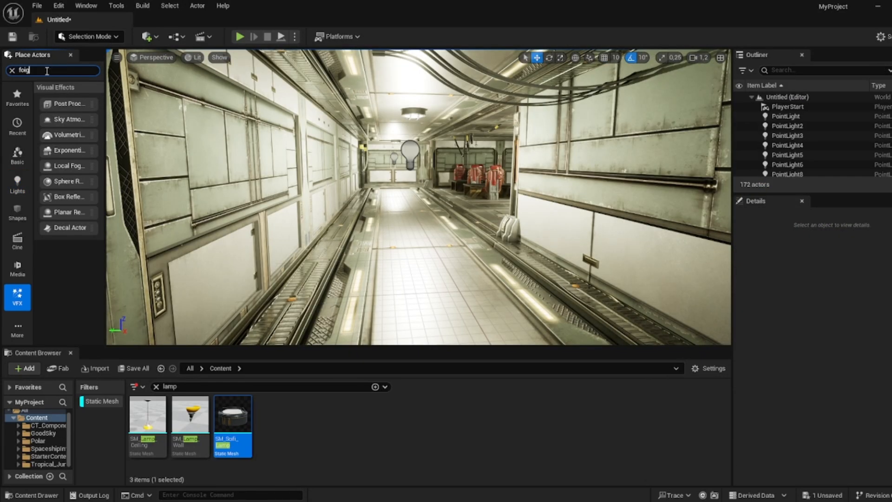
pyautogui.write('g')
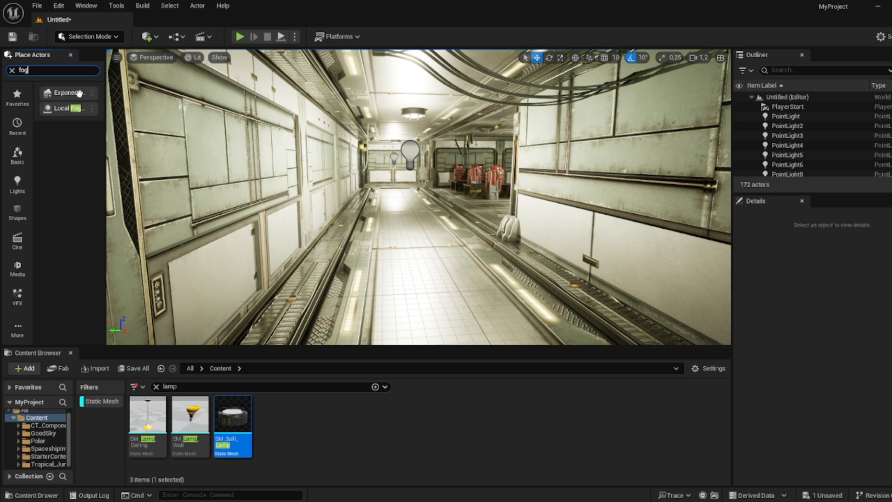
pyautogui.moveTo(74, 91); pyautogui.dragTo(425, 230)
pyautogui.scroll(-3, 826, 371)
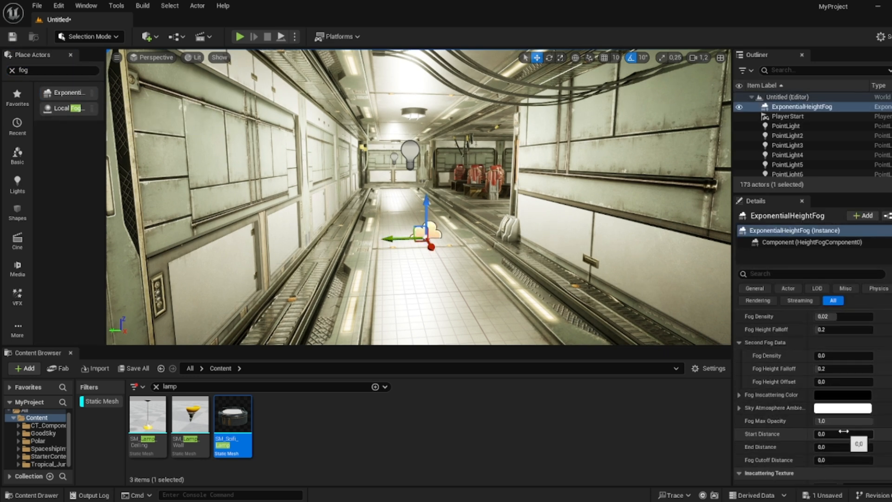
# - Set the fog's inscattering color to a pale warm off-white (sRGB FAF0E4)
pyautogui.click(822, 396)
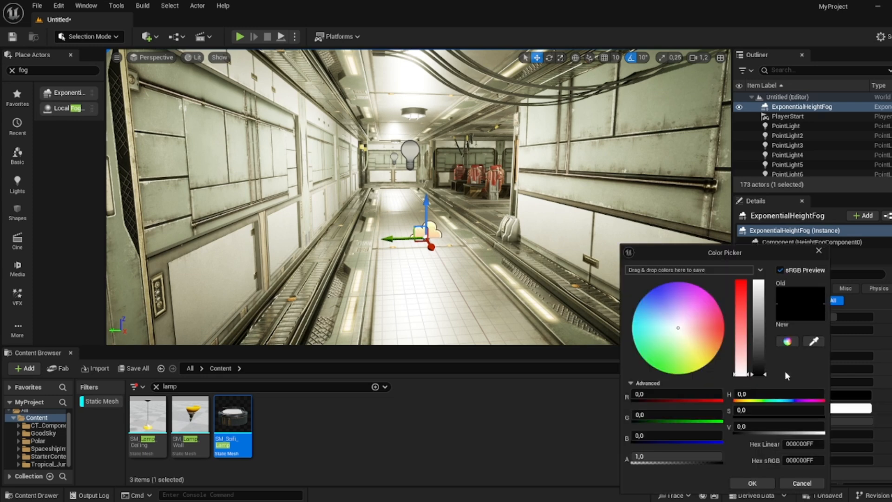
pyautogui.click(819, 251)
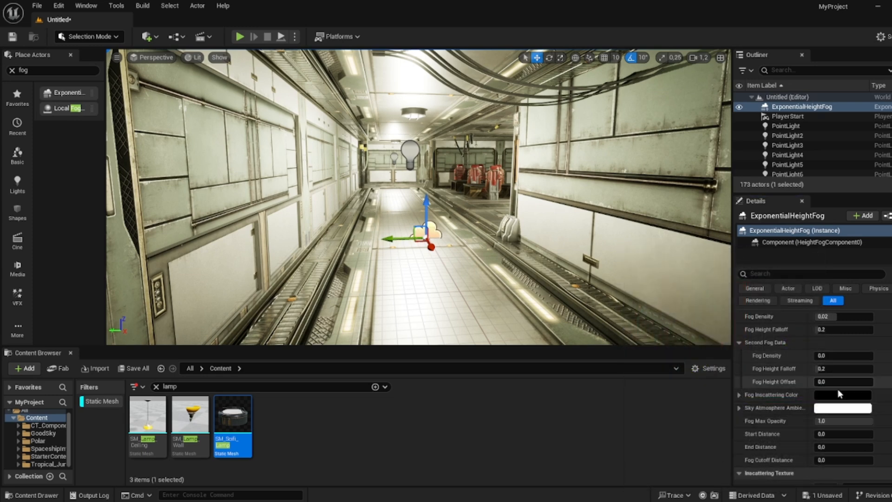
pyautogui.click(832, 399)
pyautogui.moveTo(757, 343); pyautogui.dragTo(760, 328)
pyautogui.moveTo(689, 339); pyautogui.dragTo(684, 332)
pyautogui.moveTo(756, 326); pyautogui.dragTo(755, 279)
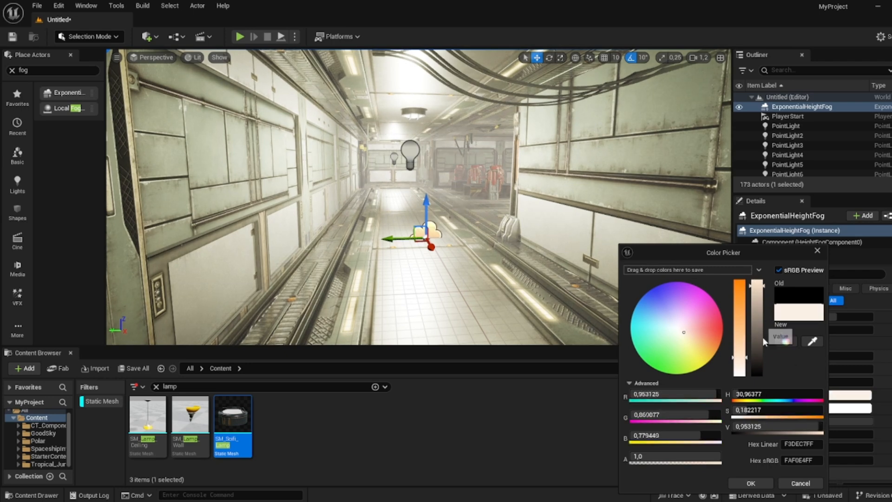
pyautogui.click(751, 483)
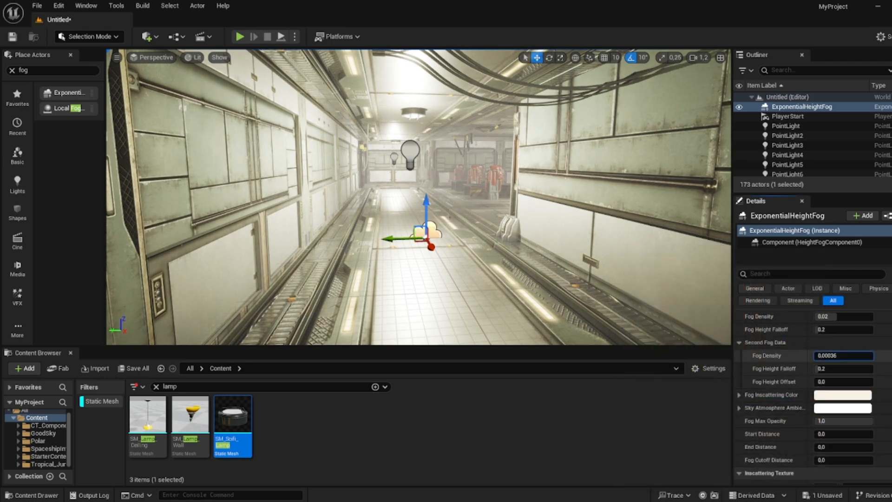
# - Set the fog density to about 0.046 and the fog height falloff to about 0.49
pyautogui.moveTo(834, 356); pyautogui.dragTo(832, 356)
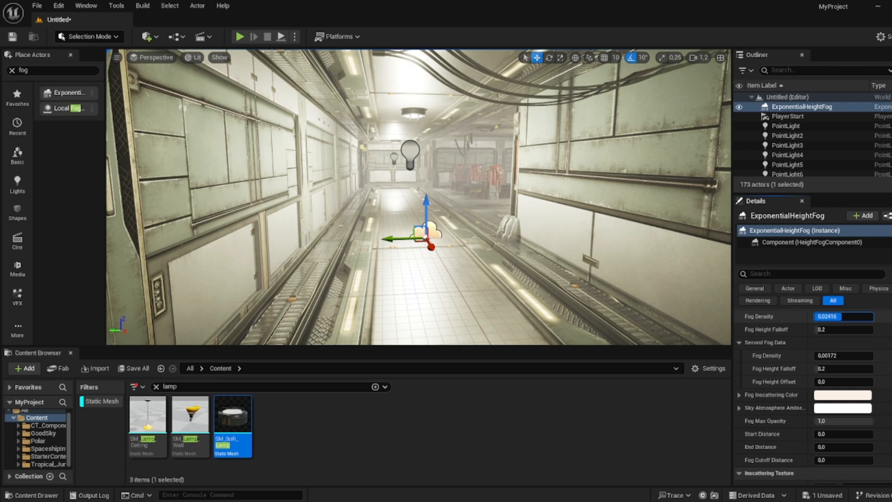
pyautogui.write('0,023')
pyautogui.press('Tab')
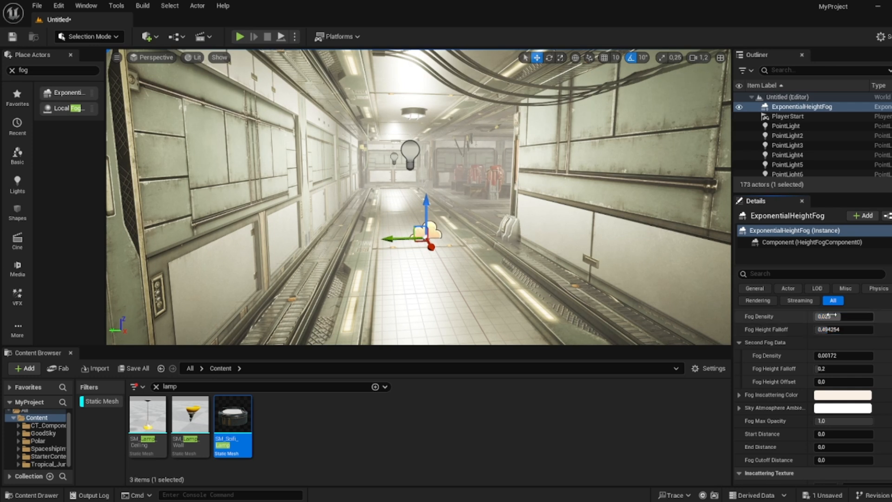
pyautogui.moveTo(832, 316); pyautogui.dragTo(860, 316)
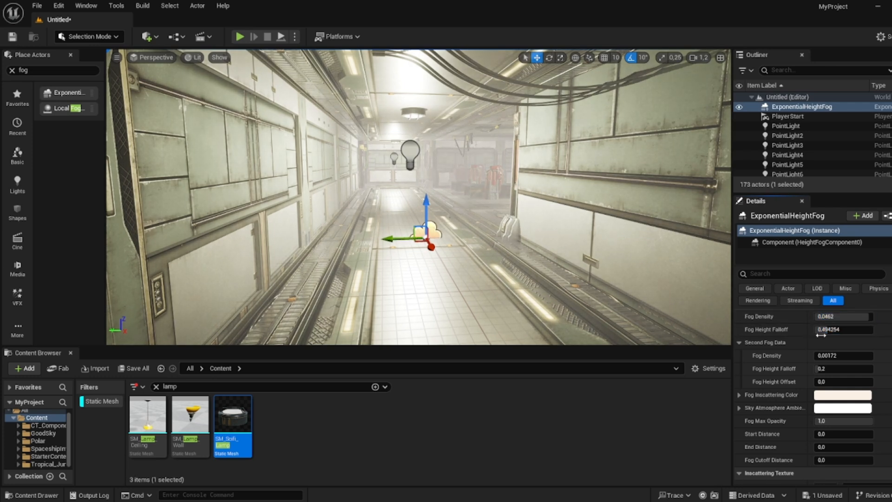
# - Set the second fog data's fog density to 0.5
pyautogui.moveTo(831, 355); pyautogui.dragTo(853, 355)
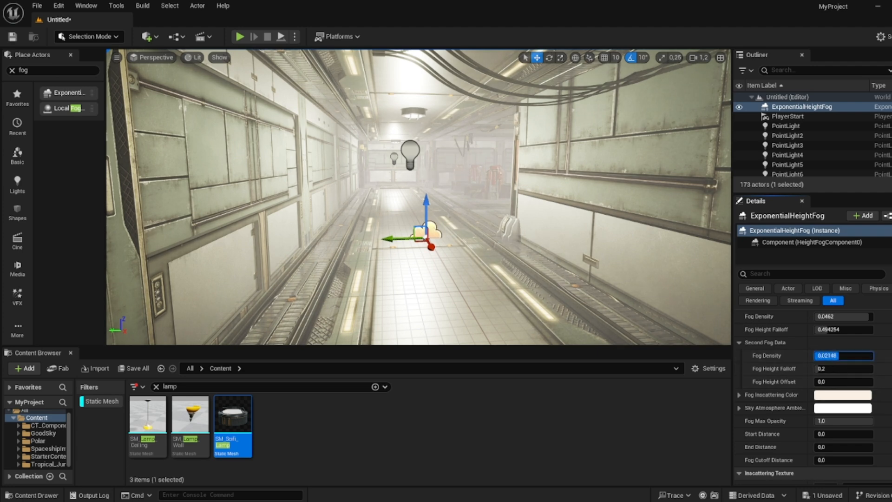
pyautogui.write('1')
pyautogui.press('Return')
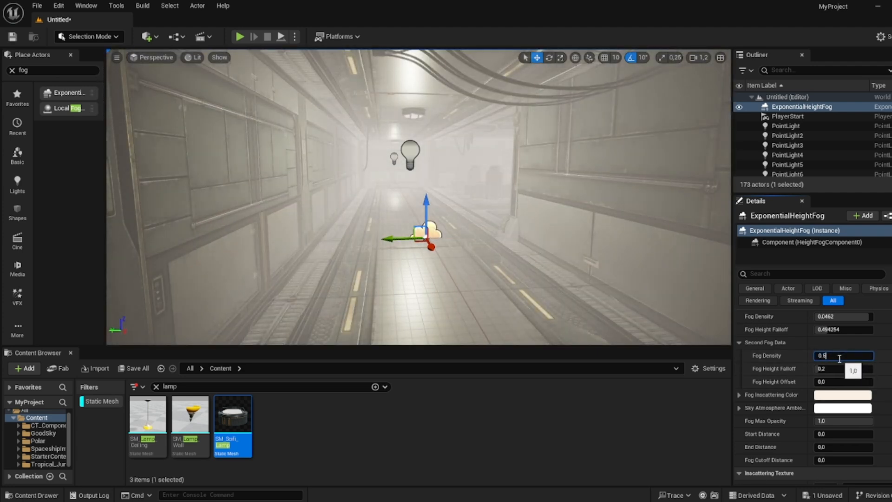
pyautogui.press('Return')
# - Darken the fog inscattering color in the color picker
pyautogui.click(842, 394)
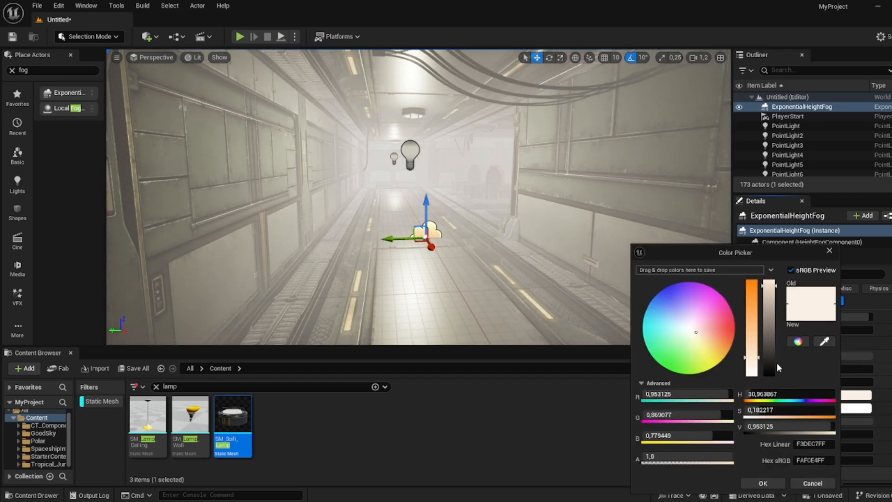
pyautogui.moveTo(776, 362); pyautogui.dragTo(754, 336)
pyautogui.click(762, 483)
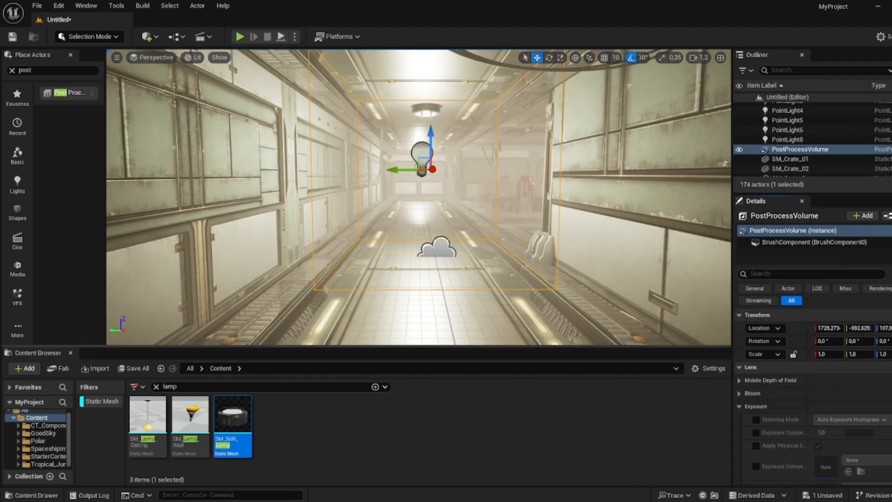
# - Scale the post process volume uniformly to 500
pyautogui.moveTo(581, 278); pyautogui.dragTo(583, 281, button='right')
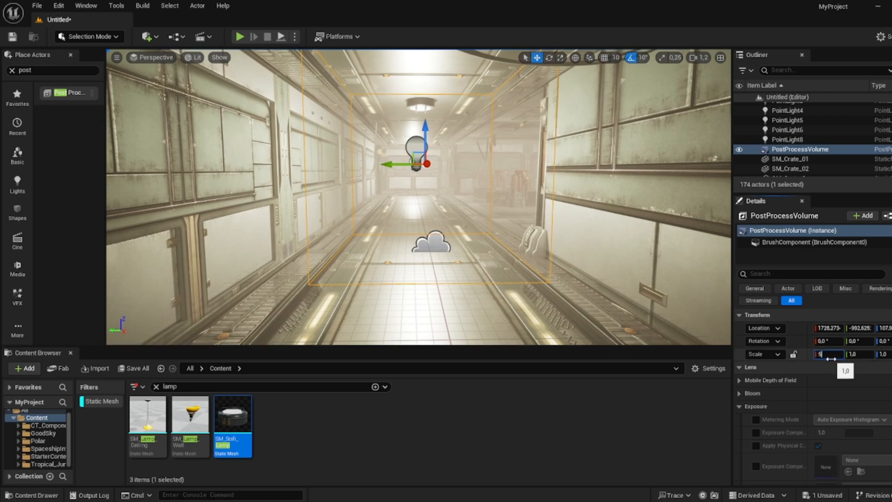
pyautogui.click(864, 353)
pyautogui.write('500')
pyautogui.click(890, 356)
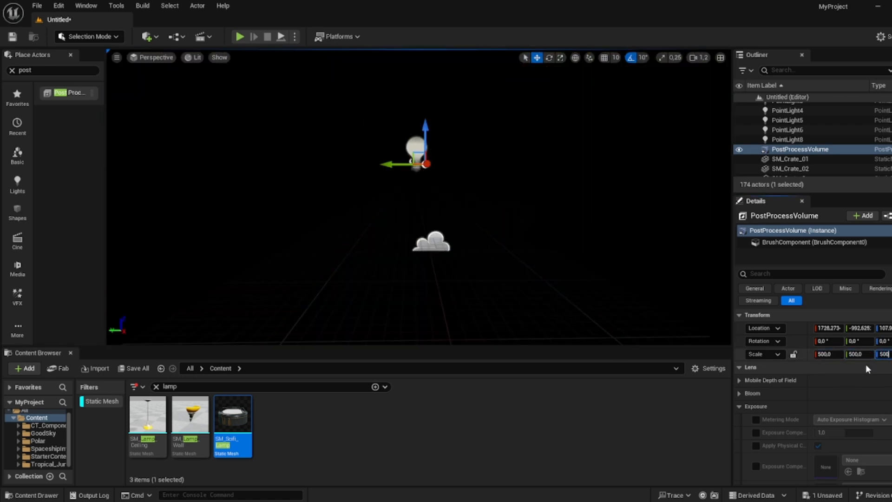
# - Enable the Min EV100 and Max EV100 exposure overrides on the post process volume and set both to 1
pyautogui.click(740, 393)
pyautogui.click(756, 406)
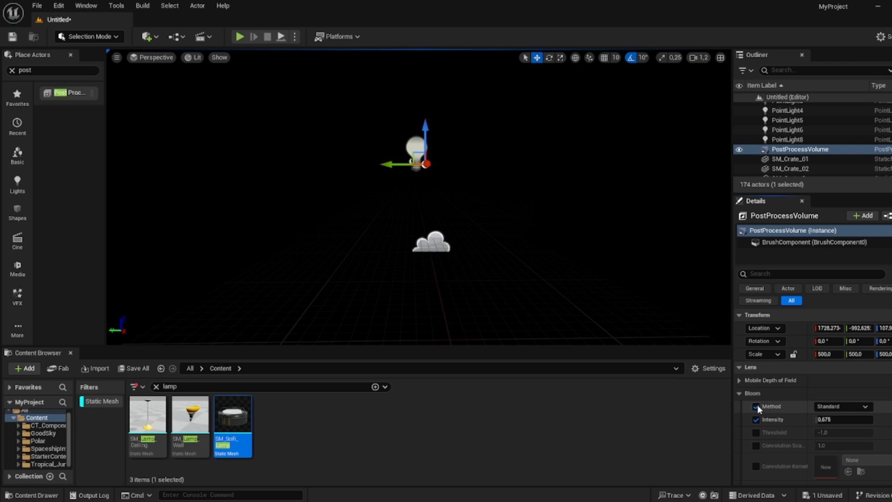
pyautogui.click(737, 394)
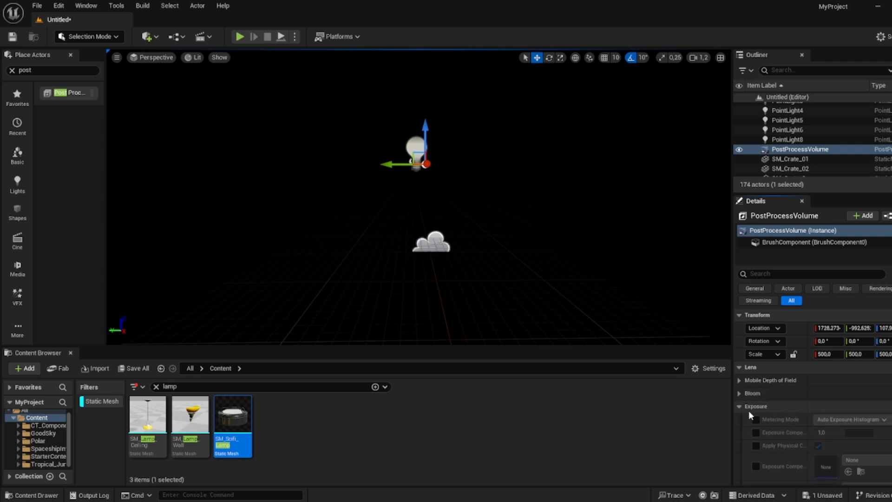
pyautogui.click(749, 409)
pyautogui.scroll(-2, 840, 440)
pyautogui.scroll(-1, 840, 445)
pyautogui.click(837, 438)
pyautogui.write('1')
pyautogui.press('Return')
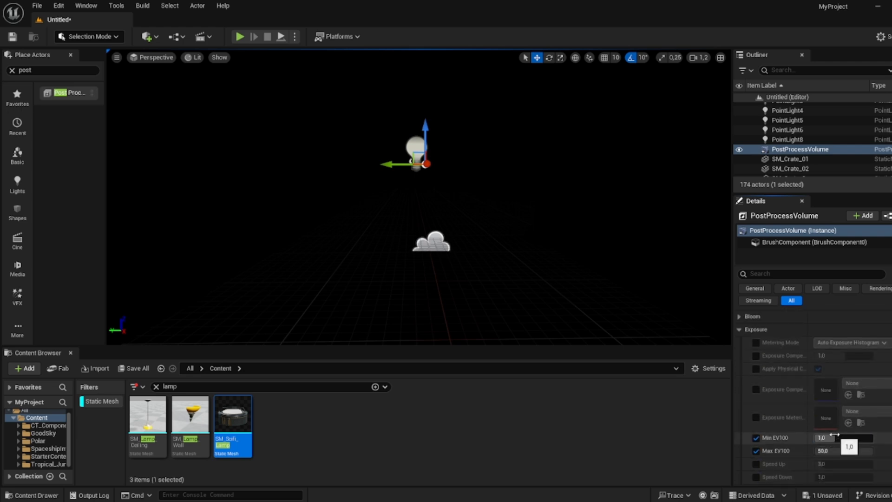
pyautogui.click(835, 450)
pyautogui.write('1')
pyautogui.press('Return')
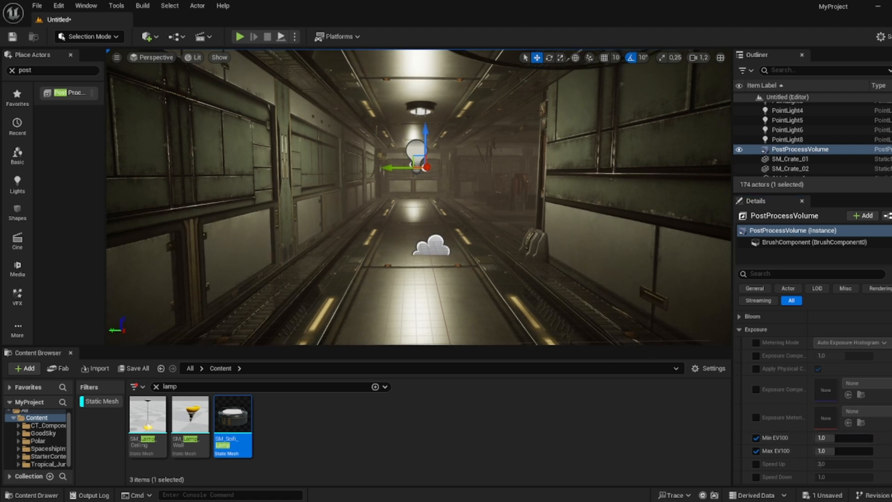
# - Tune the exposure range, setting Max EV100 to 2.5 and Min EV100 to 4
pyautogui.click(843, 450)
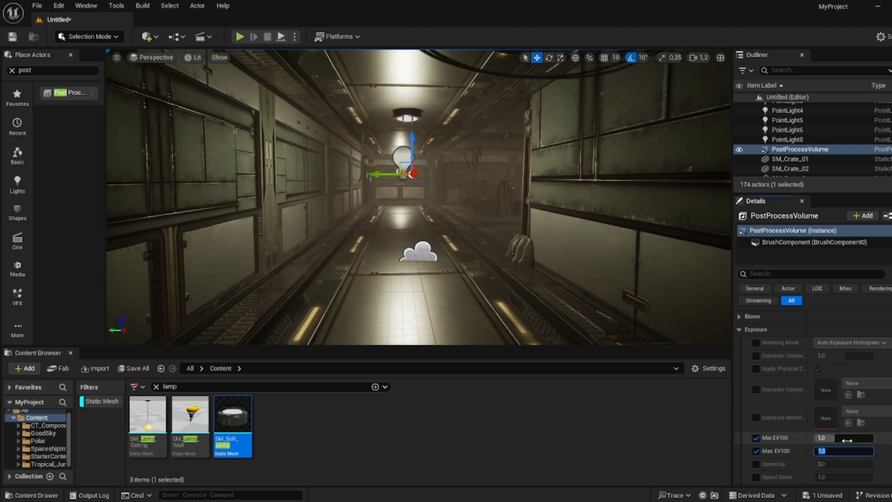
pyautogui.write('0')
pyautogui.press('Return')
pyautogui.press('Return')
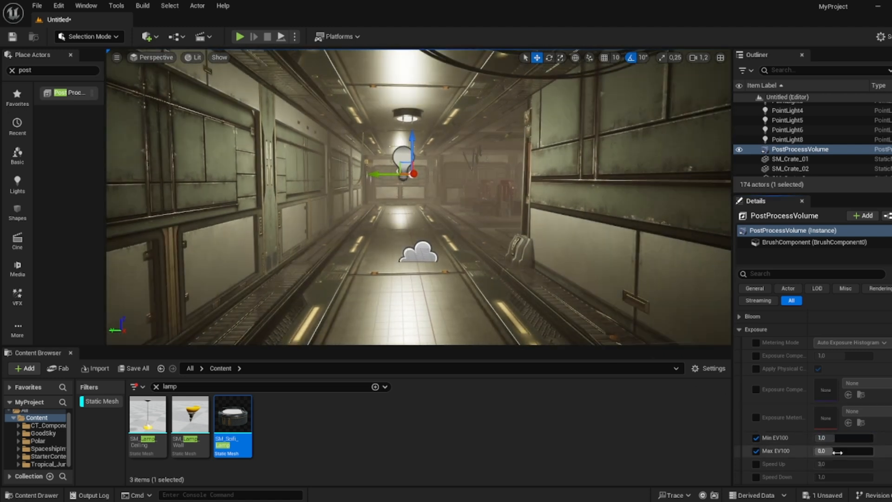
pyautogui.click(837, 451)
pyautogui.write('-5')
pyautogui.press('Return')
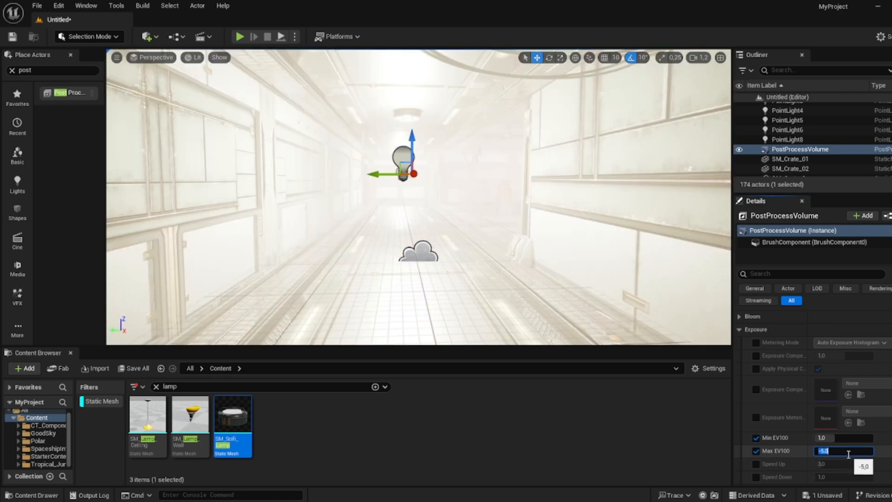
pyautogui.write('-1')
pyautogui.press('Return')
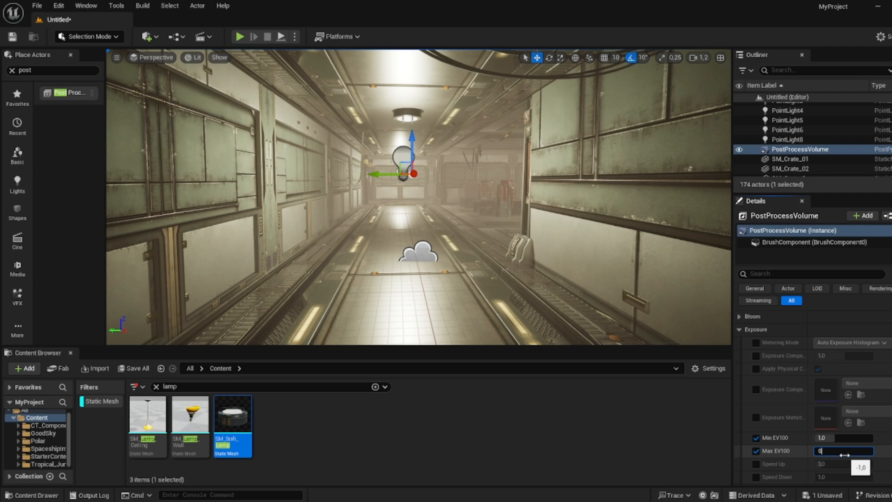
pyautogui.write('0.5')
pyautogui.click(841, 440)
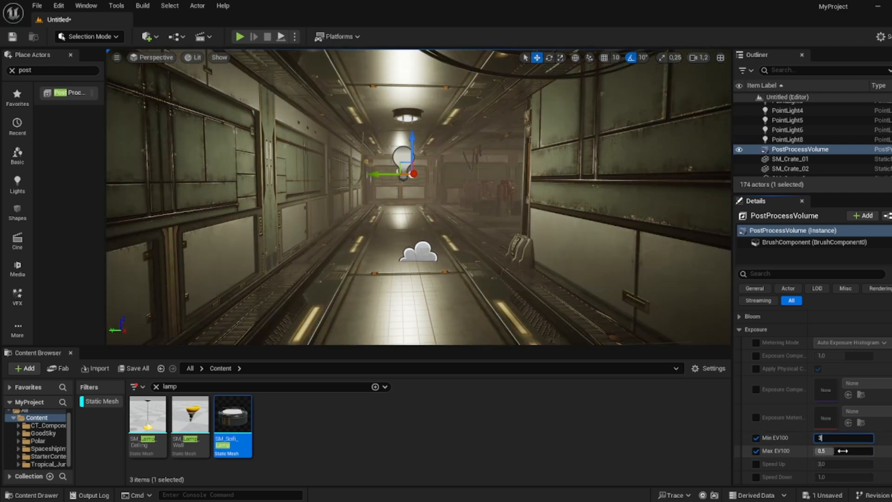
pyautogui.click(843, 440)
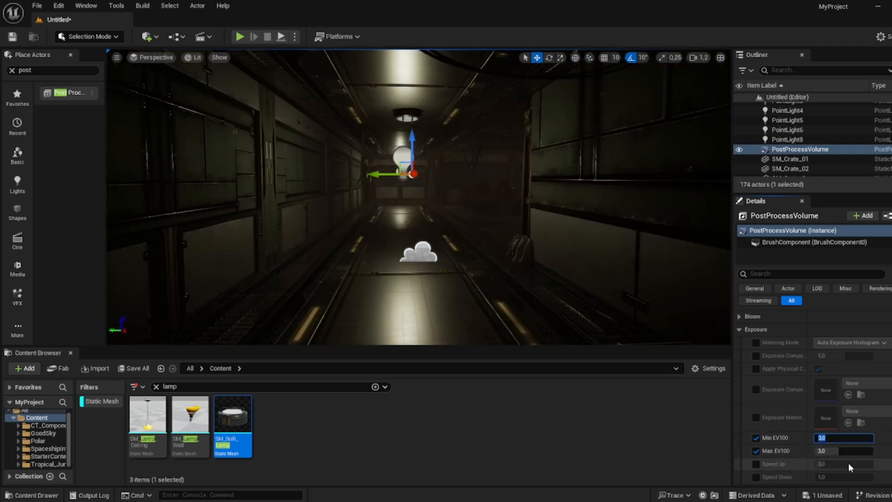
pyautogui.write('2')
pyautogui.click(846, 438)
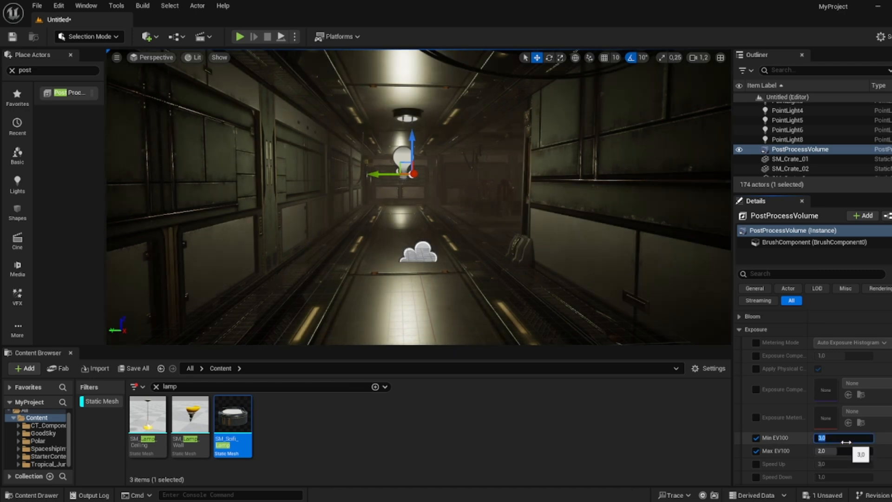
pyautogui.click(840, 453)
pyautogui.write('2.5')
pyautogui.click(840, 437)
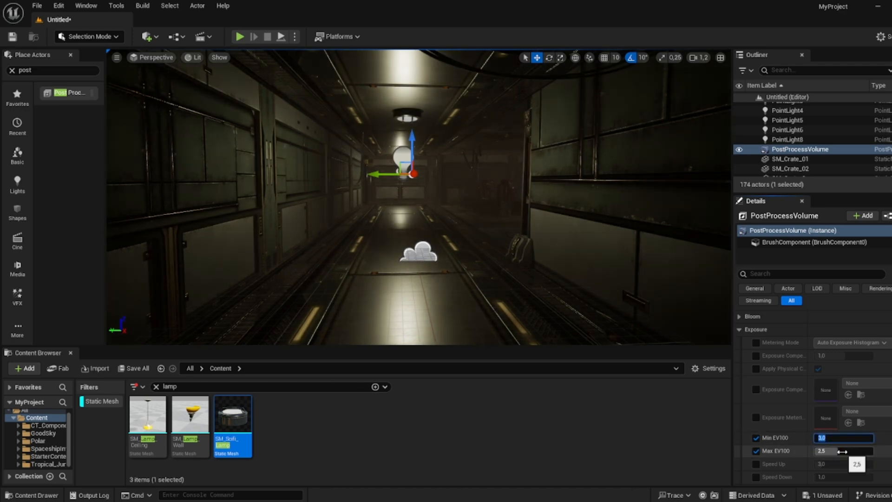
# - Select all seven point lights and set their mobility to Movable
pyautogui.moveTo(535, 242); pyautogui.dragTo(670, 240, button='right')
pyautogui.press('w')
pyautogui.press('w')
pyautogui.press('w')
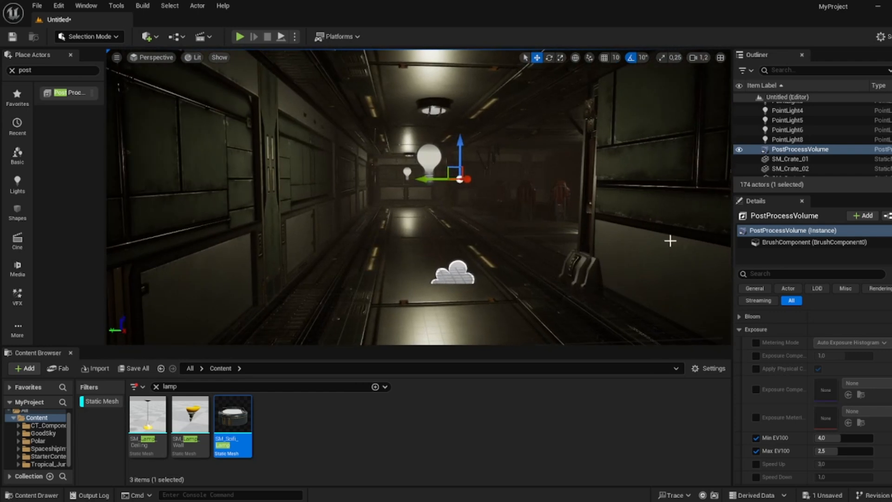
pyautogui.click(826, 139)
pyautogui.scroll(2, 826, 141)
pyautogui.keyDown('shift'); pyautogui.click(829, 126); pyautogui.keyUp('shift')
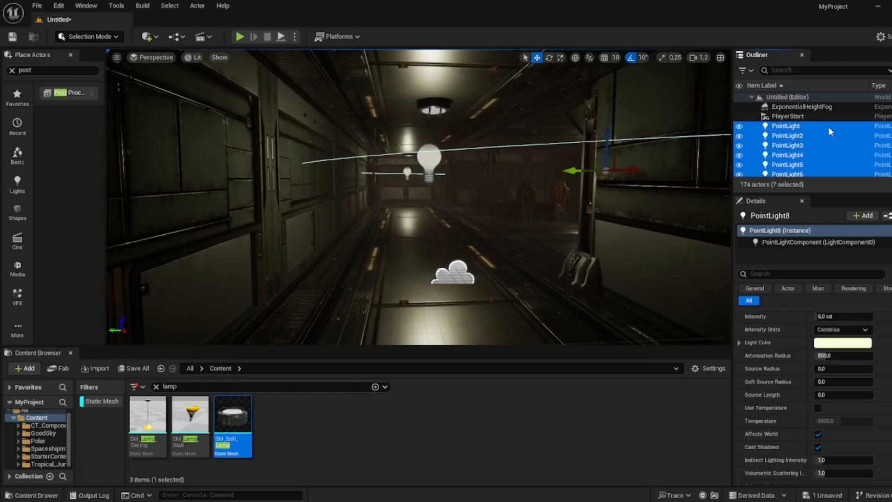
pyautogui.scroll(3, 848, 260)
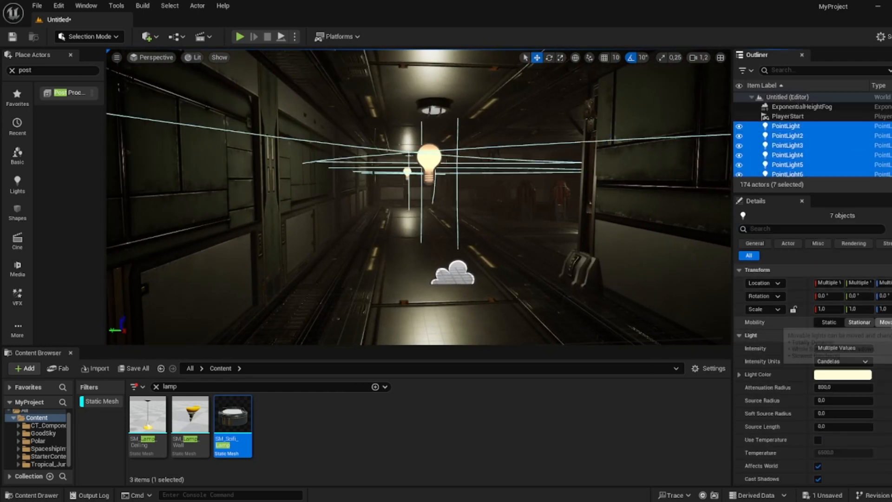
pyautogui.click(885, 322)
# - Fly through the corridor to inspect the lighting and fog
pyautogui.press('w')
pyautogui.moveTo(581, 223); pyautogui.dragTo(706, 218, button='right')
pyautogui.press('w')
pyautogui.press('w')
pyautogui.press('w')
pyautogui.press('w')
pyautogui.moveTo(650, 219); pyautogui.dragTo(504, 205, button='right')
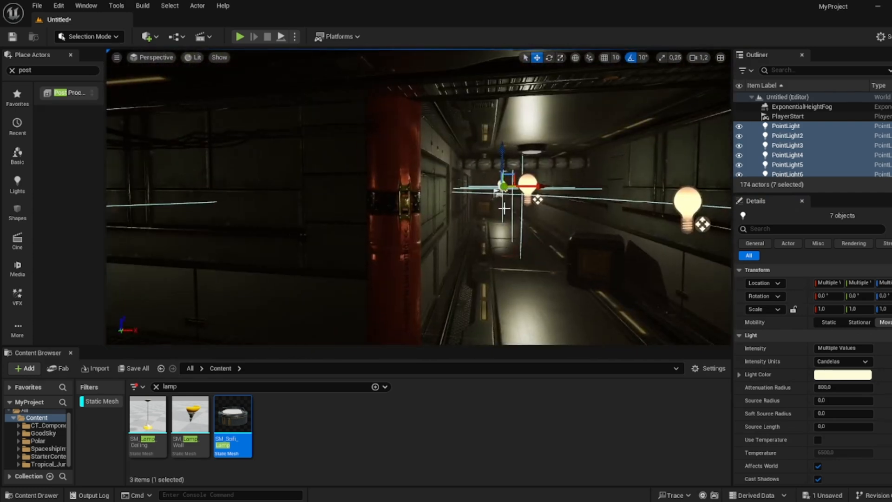
pyautogui.click(503, 204)
pyautogui.scroll(5, 799, 140)
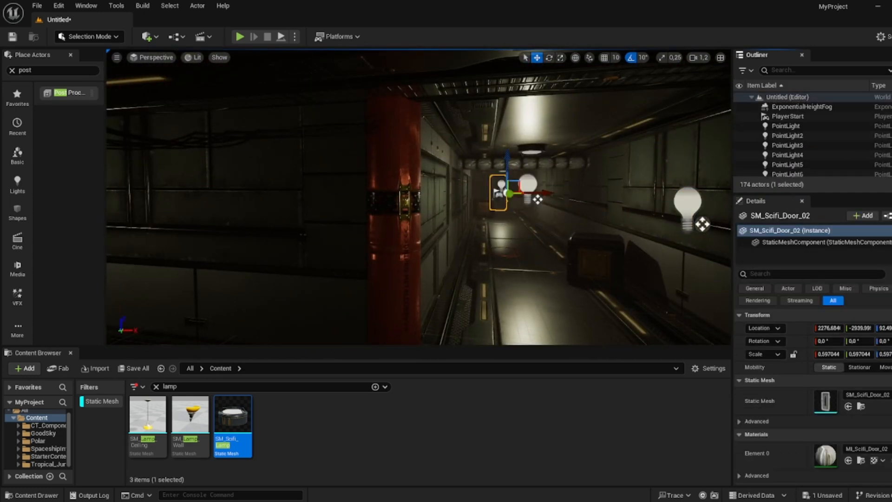
# - Select the Exponential Height Fog and set its second fog density to 2
pyautogui.doubleClick(801, 106)
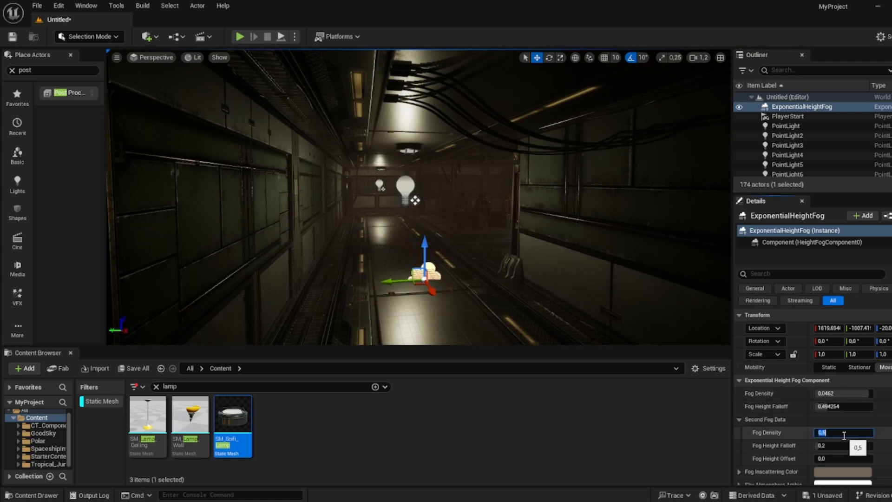
pyautogui.write('1')
pyautogui.press('Return')
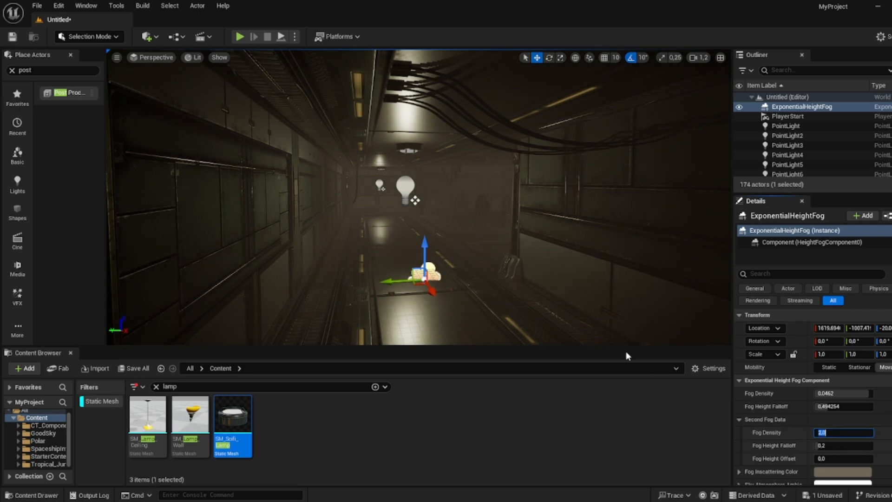
# - Disable the Static Mesh filter and clear the lamp search in the content browser
pyautogui.moveTo(418, 198)
pyautogui.mouseDown(button='right')
pyautogui.moveTo(412, 228)
pyautogui.moveTo(405, 186)
pyautogui.mouseUp(button='right')
pyautogui.press('w')
pyautogui.press('s')
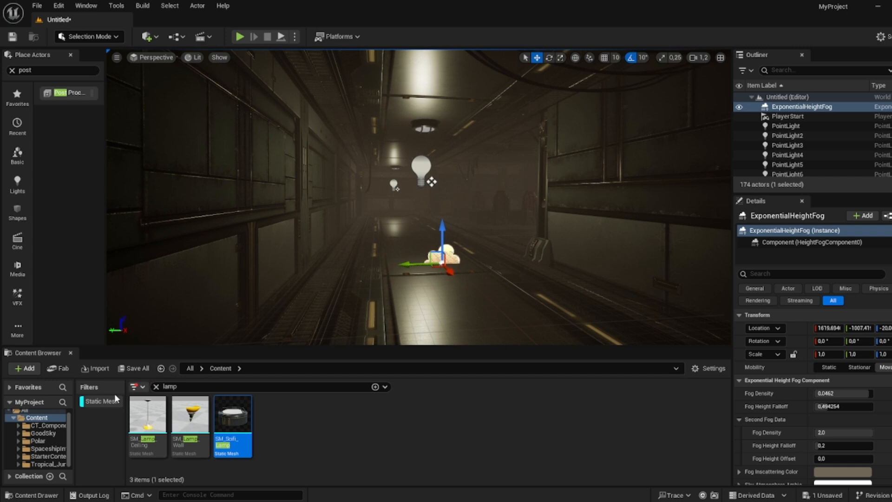
pyautogui.click(112, 397)
pyautogui.moveTo(185, 387); pyautogui.dragTo(136, 385)
pyautogui.press('BackSpace')
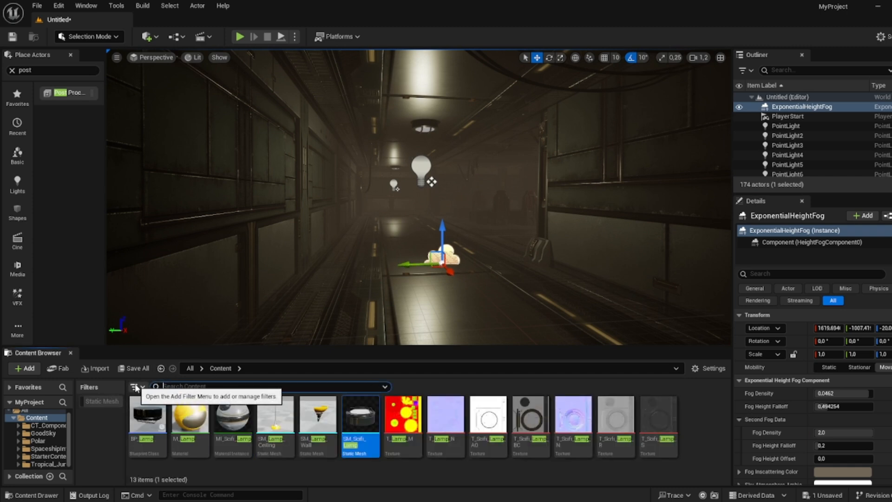
# - Filter the content browser to show only Cascade Particle System assets
pyautogui.click(136, 385)
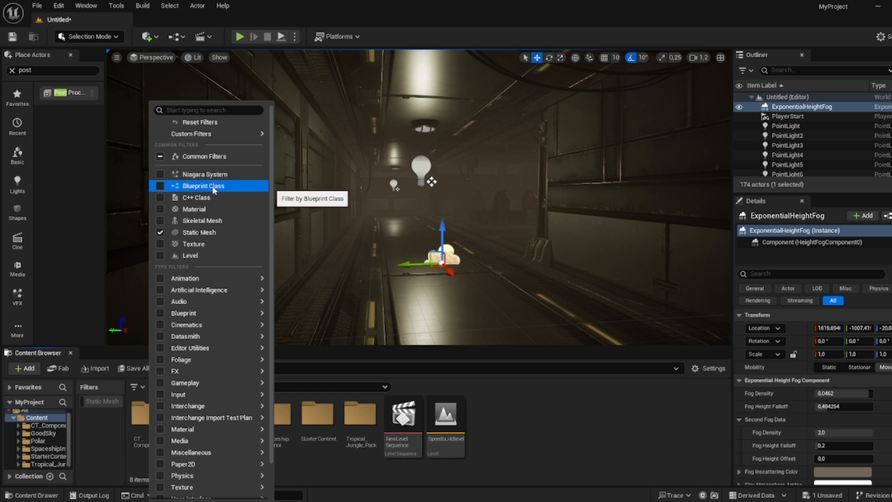
pyautogui.click(203, 110)
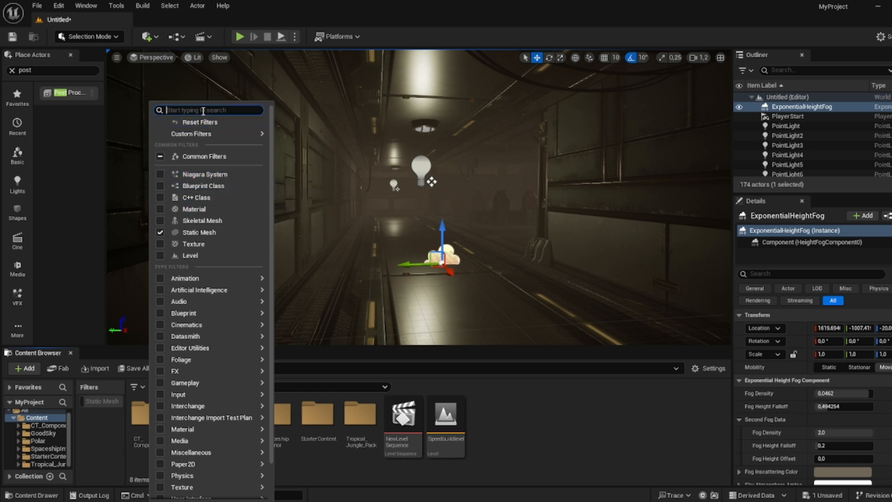
pyautogui.write('part')
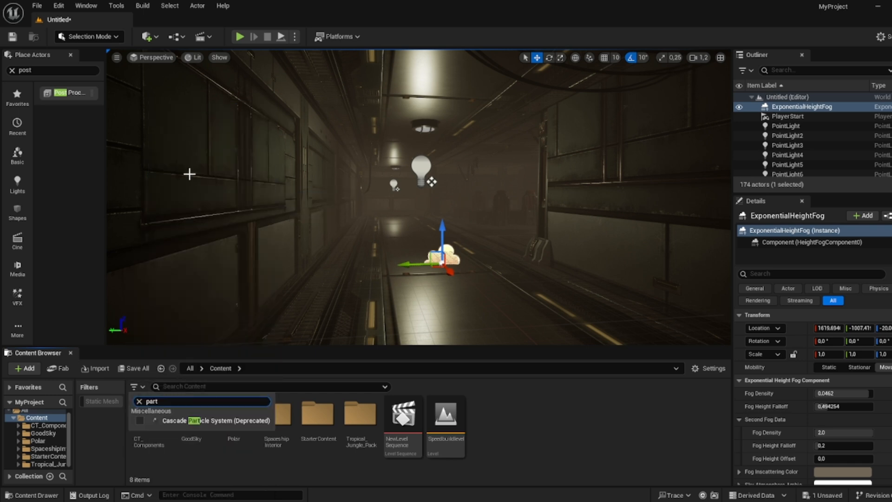
pyautogui.click(182, 420)
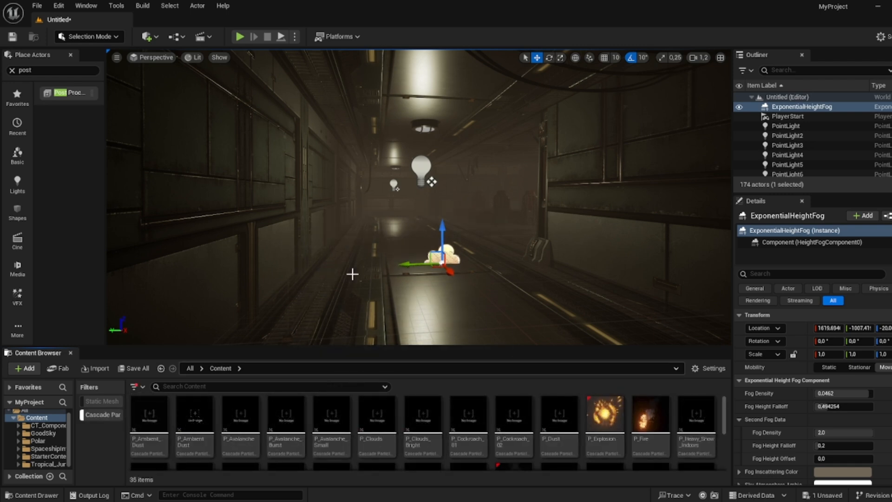
pyautogui.moveTo(352, 273)
pyautogui.mouseDown(button='right')
pyautogui.moveTo(340, 302)
pyautogui.moveTo(342, 283)
pyautogui.mouseUp(button='right')
pyautogui.click(557, 421)
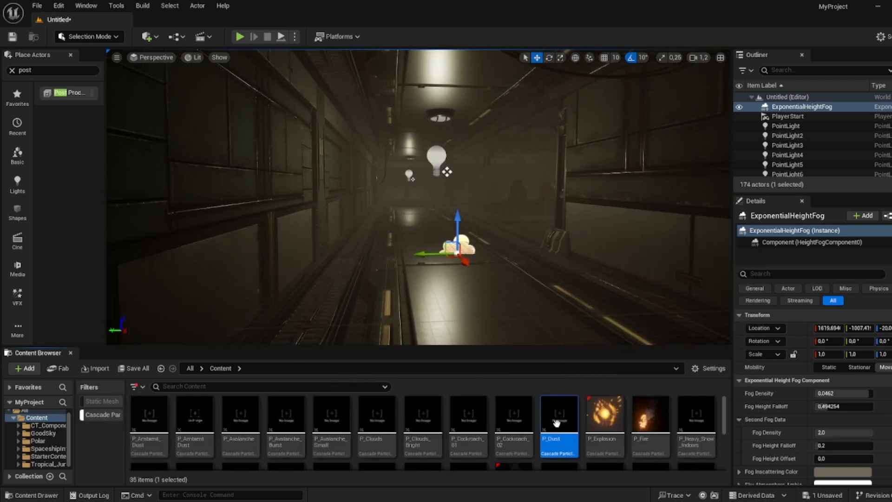
pyautogui.moveTo(440, 232); pyautogui.dragTo(440, 232)
pyautogui.moveTo(442, 233); pyautogui.dragTo(444, 237, button='right')
pyautogui.press('w')
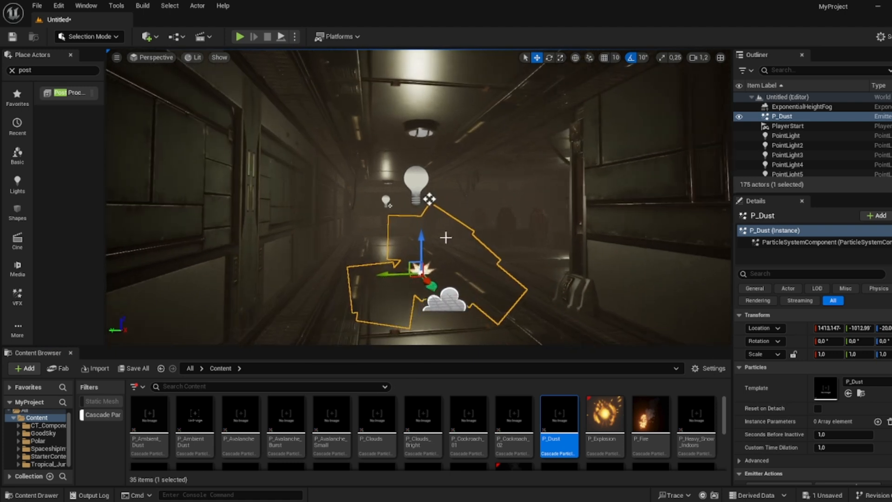
pyautogui.press('Delete')
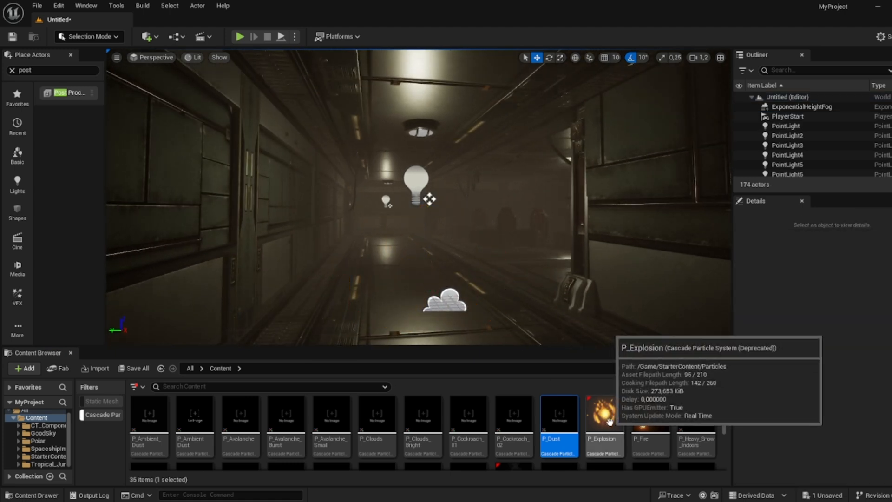
# - Place a P_AmbientDust emitter in the corridor and scale it up to about 1.98
pyautogui.moveTo(199, 412); pyautogui.dragTo(453, 262)
pyautogui.press('r')
pyautogui.moveTo(445, 262); pyautogui.dragTo(445, 291, button='right')
pyautogui.press('w')
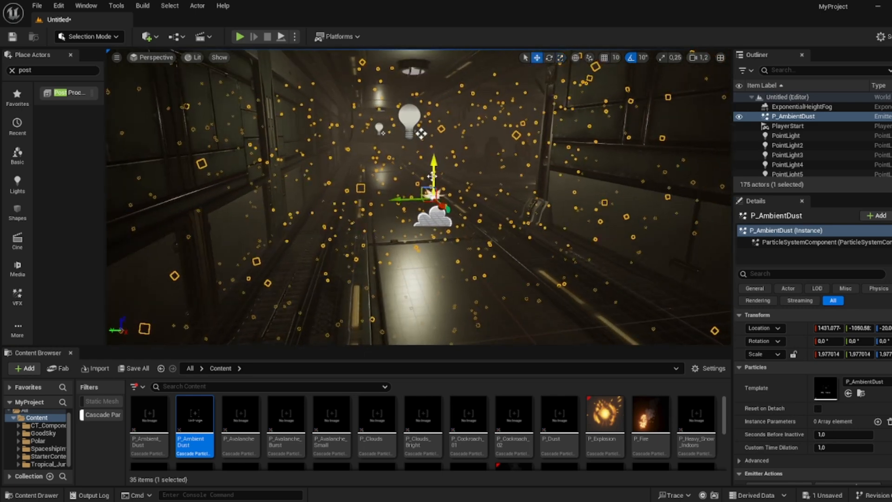
# - Duplicate the ambient dust emitter three times and spread the copies through the corridor and room
pyautogui.moveTo(436, 174); pyautogui.dragTo(439, 116)
pyautogui.moveTo(439, 116); pyautogui.dragTo(469, 117, button='right')
pyautogui.keyDown('alt'); pyautogui.moveTo(403, 157); pyautogui.dragTo(512, 193); pyautogui.keyUp('alt')
pyautogui.moveTo(512, 193); pyautogui.dragTo(585, 187, button='right')
pyautogui.keyDown('alt'); pyautogui.moveTo(446, 222); pyautogui.dragTo(460, 226); pyautogui.keyUp('alt')
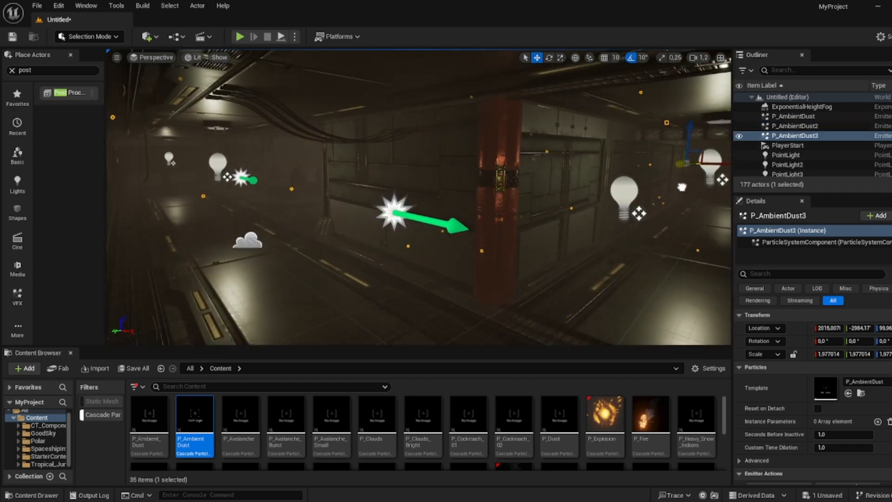
pyautogui.moveTo(681, 186); pyautogui.dragTo(647, 168)
pyautogui.moveTo(647, 168); pyautogui.dragTo(690, 174, button='right')
pyautogui.keyDown('alt'); pyautogui.moveTo(582, 152); pyautogui.dragTo(578, 152); pyautogui.keyUp('alt')
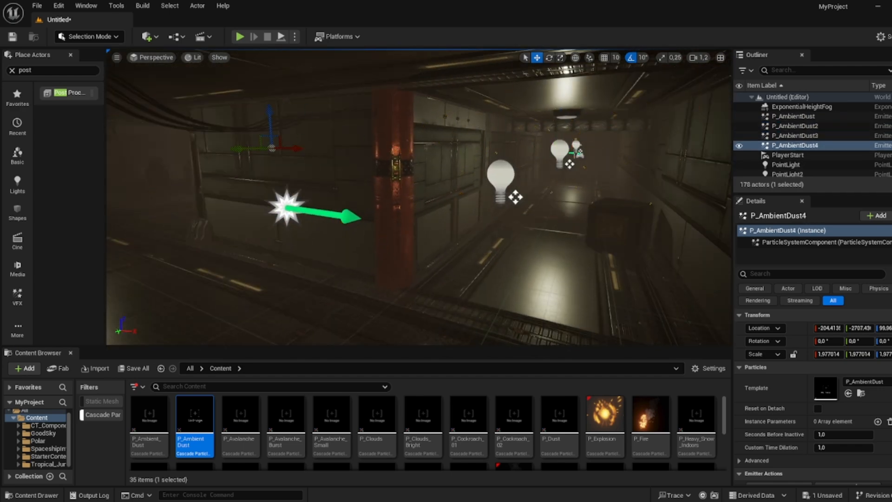
pyautogui.moveTo(378, 127)
pyautogui.mouseDown(button='right')
pyautogui.moveTo(374, 104)
pyautogui.moveTo(378, 127)
pyautogui.mouseUp(button='right')
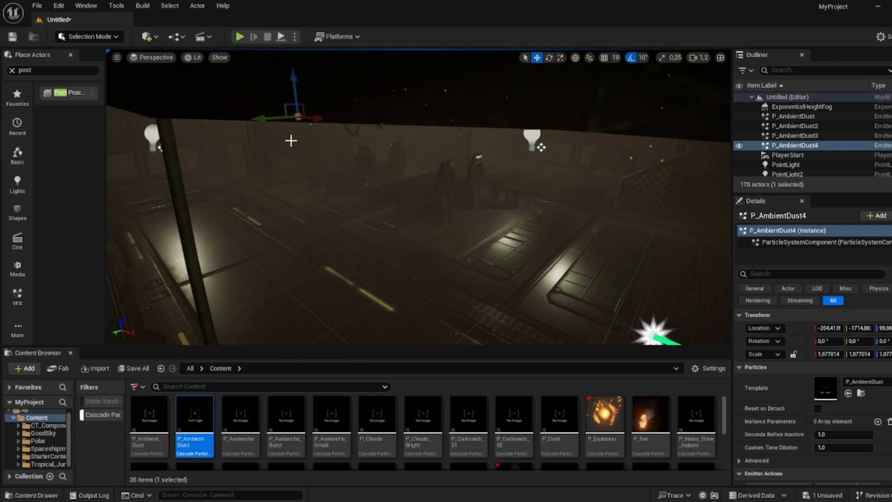
pyautogui.moveTo(452, 161); pyautogui.dragTo(457, 162)
pyautogui.moveTo(474, 160)
pyautogui.mouseDown(button='right')
pyautogui.moveTo(460, 146)
pyautogui.moveTo(474, 160)
pyautogui.mouseUp(button='right')
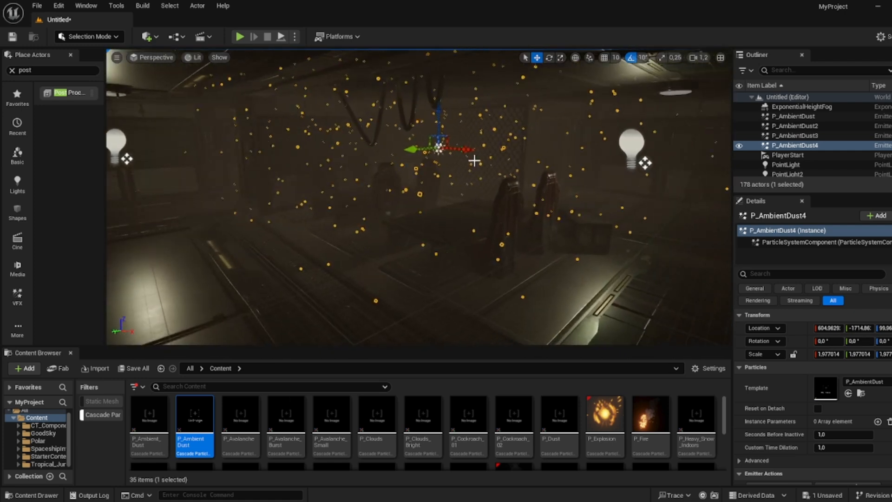
pyautogui.moveTo(469, 149)
pyautogui.mouseDown()
pyautogui.moveTo(574, 155)
pyautogui.moveTo(459, 163)
pyautogui.mouseUp()
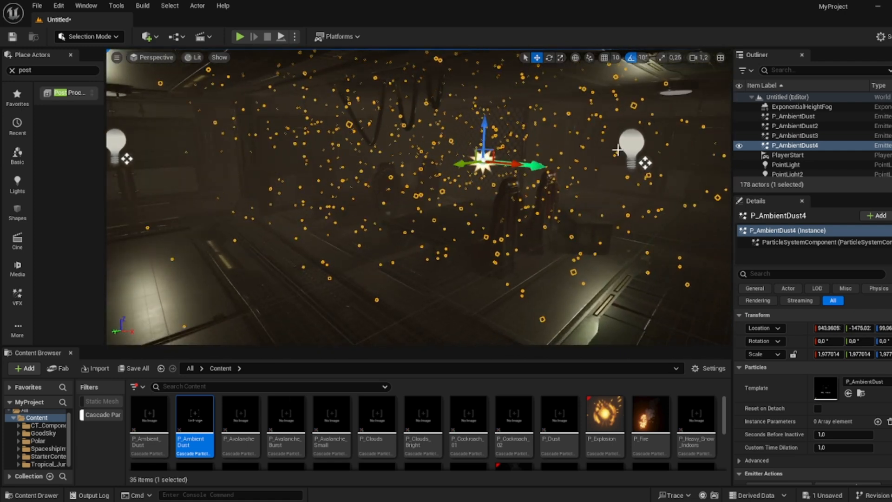
# - Set the room's point light intensity to 9 cd and its attenuation radius to 1500, then raise it slightly
pyautogui.click(630, 144)
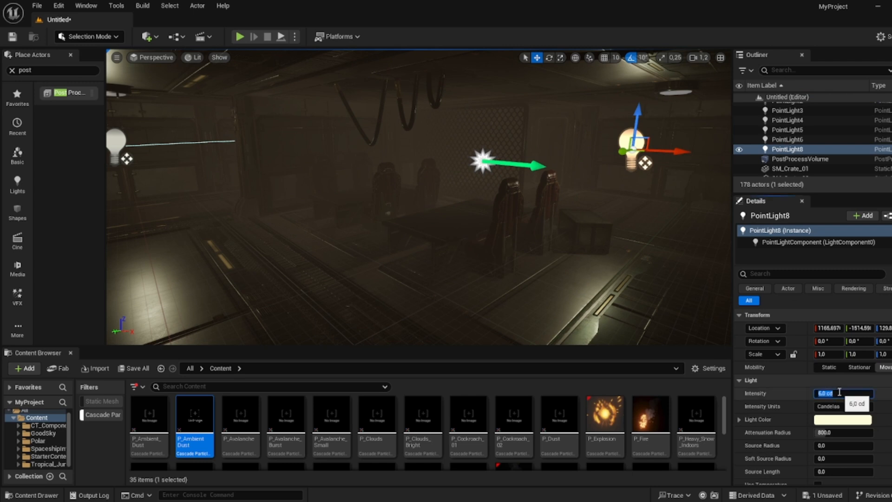
pyautogui.write('9')
pyautogui.press('Return')
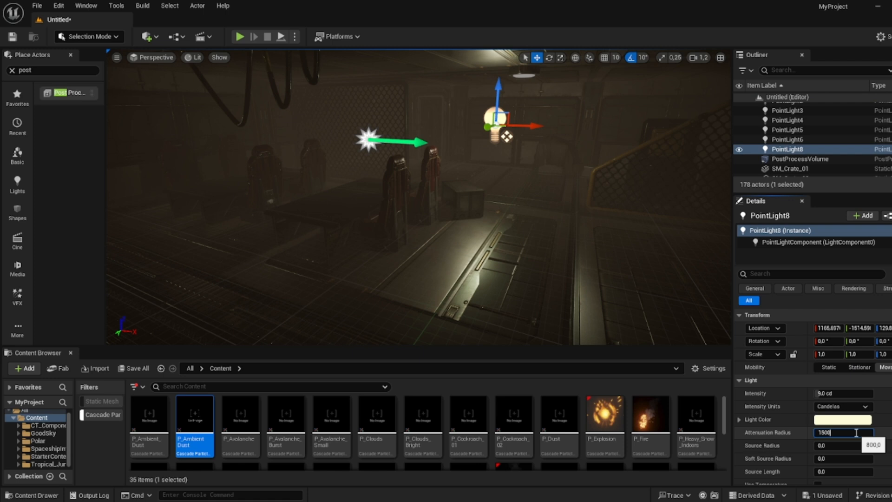
pyautogui.moveTo(499, 190); pyautogui.dragTo(507, 174, button='right')
pyautogui.press('w')
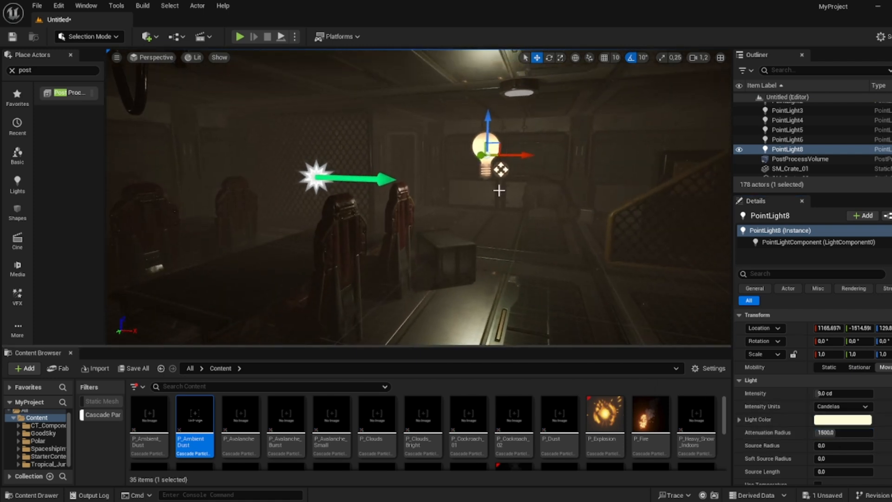
# - Duplicate the point light and move the copy across the room
pyautogui.keyDown('alt'); pyautogui.moveTo(516, 155); pyautogui.dragTo(678, 223); pyautogui.keyUp('alt')
pyautogui.moveTo(558, 181); pyautogui.dragTo(641, 179, button='right')
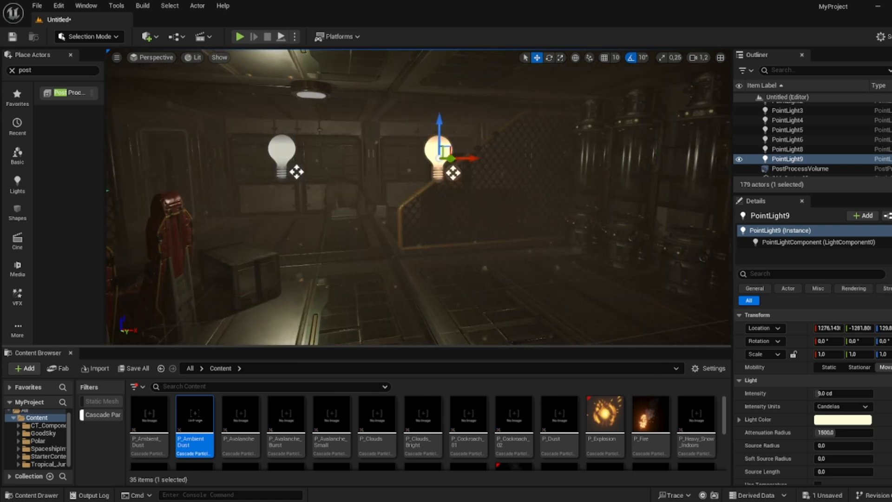
pyautogui.moveTo(446, 186); pyautogui.dragTo(326, 195, button='right')
pyautogui.press('d')
# - Place a P_Sparks emitter on the corridor wall beside the door
pyautogui.scroll(-2, 327, 408)
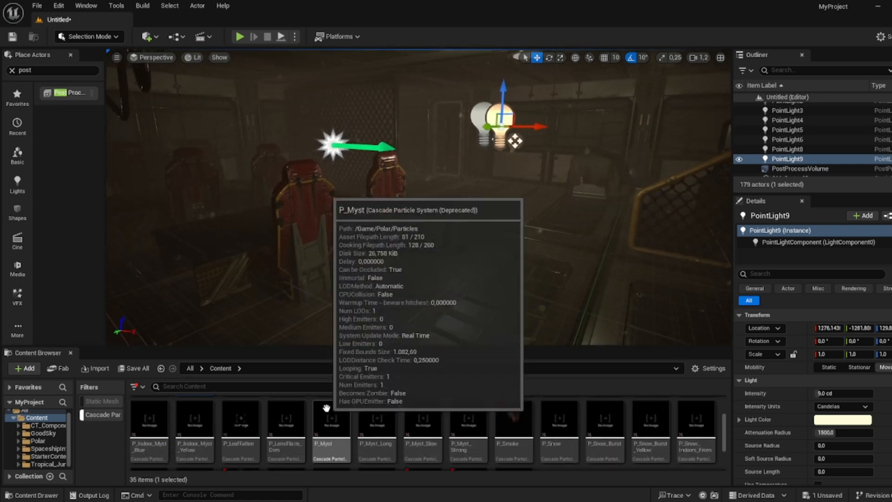
pyautogui.scroll(-3, 327, 409)
pyautogui.moveTo(316, 240); pyautogui.dragTo(112, 199, button='right')
pyautogui.press('w')
pyautogui.press('w')
pyautogui.press('a')
pyautogui.press('w')
pyautogui.moveTo(242, 431); pyautogui.dragTo(407, 201)
pyautogui.press('Delete')
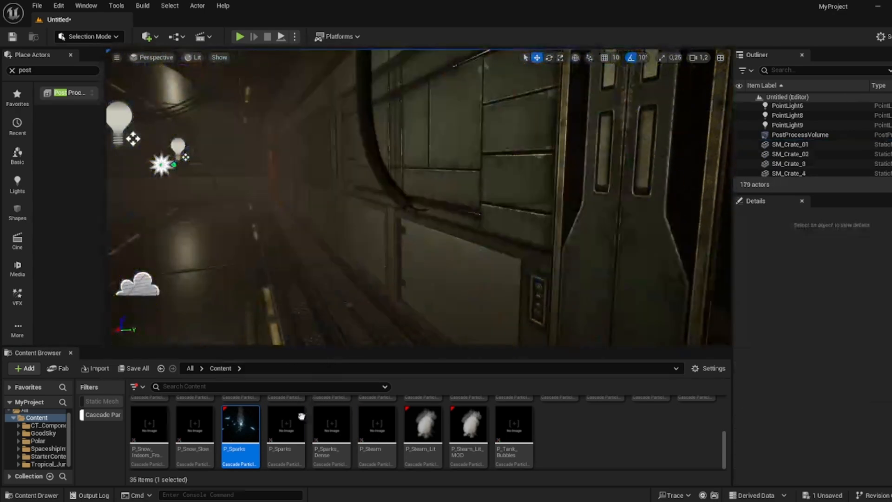
pyautogui.hotkey('ctrl', 'z')
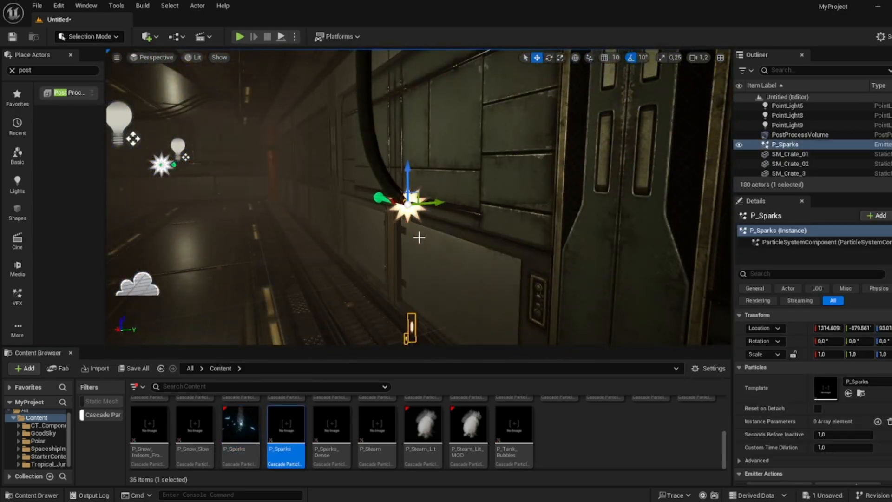
# - Place P_Steam_Lit steam emitters at two spots along the corridor
pyautogui.click(457, 162)
pyautogui.moveTo(458, 163); pyautogui.dragTo(479, 154, button='right')
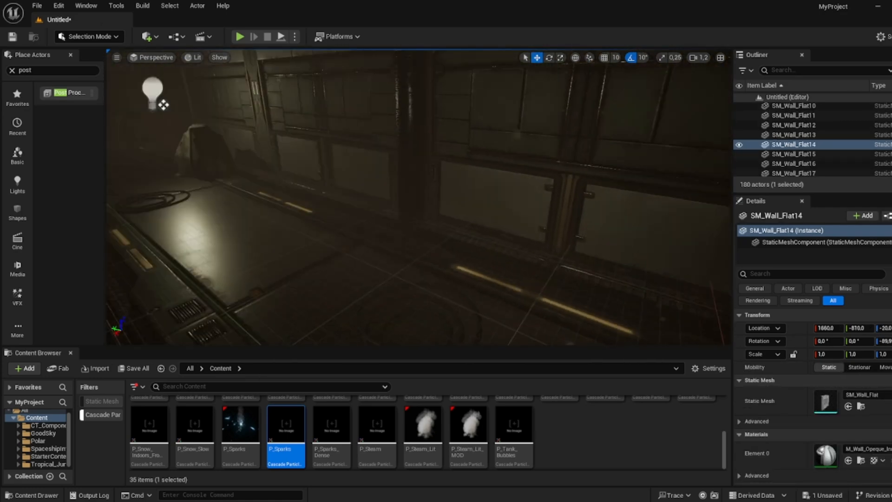
pyautogui.click(437, 410)
pyautogui.moveTo(490, 233); pyautogui.dragTo(494, 237)
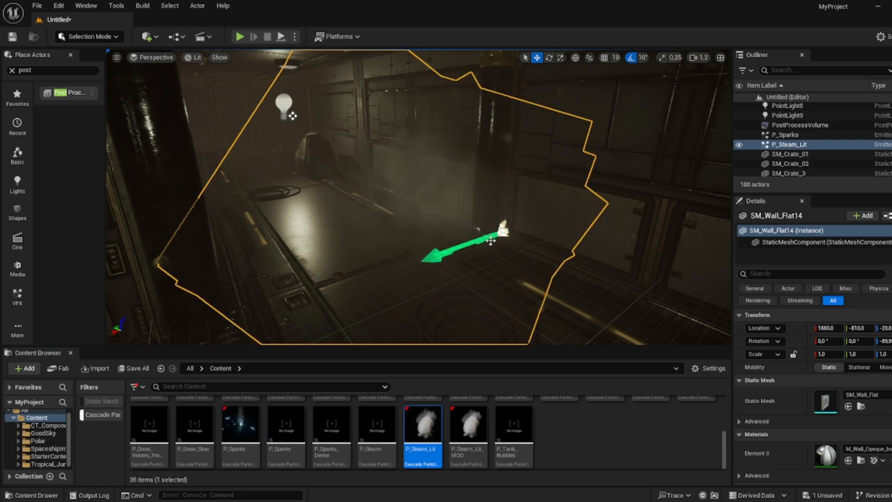
pyautogui.moveTo(494, 237); pyautogui.dragTo(646, 200, button='right')
pyautogui.moveTo(431, 426); pyautogui.dragTo(593, 156)
pyautogui.moveTo(593, 156); pyautogui.dragTo(470, 130, button='right')
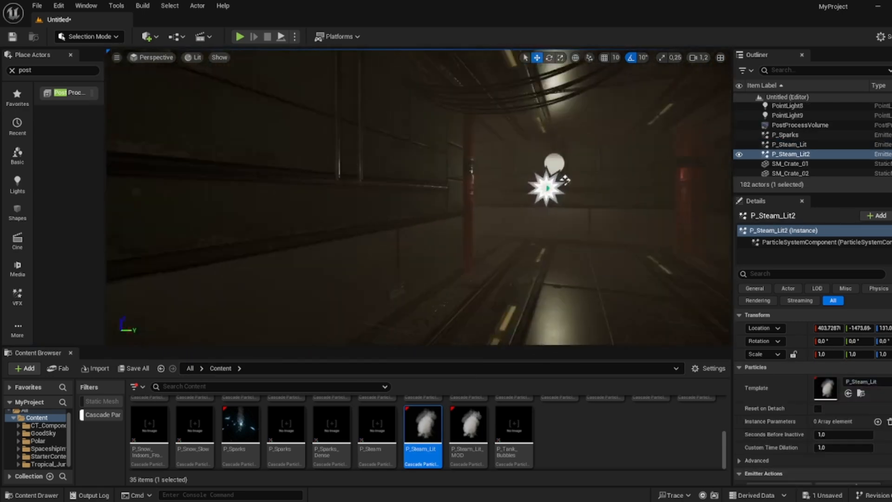
pyautogui.moveTo(593, 156); pyautogui.dragTo(418, 161, button='right')
# - Place two more P_Steam_Lit steam emitters on the corridor floor further along
pyautogui.moveTo(424, 429); pyautogui.dragTo(563, 297)
pyautogui.moveTo(562, 298); pyautogui.dragTo(244, 330, button='right')
pyautogui.press('w')
pyautogui.press('w')
pyautogui.press('s')
pyautogui.moveTo(424, 433); pyautogui.dragTo(334, 216)
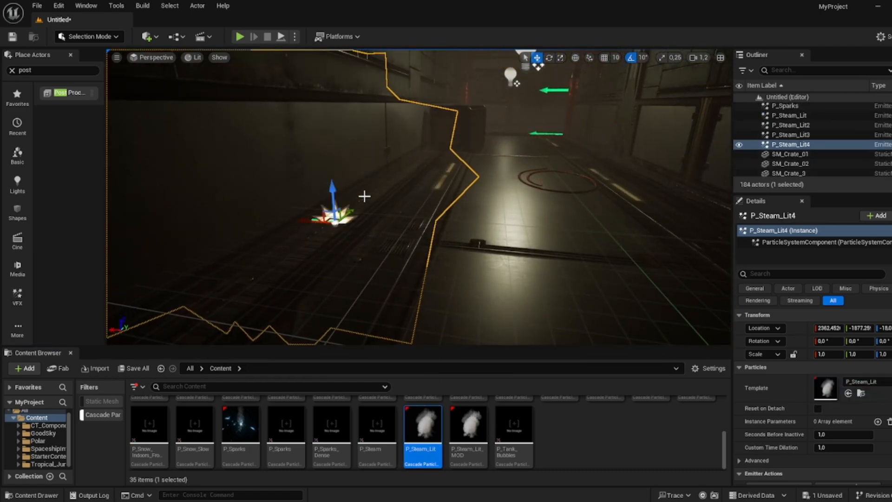
pyautogui.moveTo(364, 196); pyautogui.dragTo(615, 151, button='right')
pyautogui.press('w')
pyautogui.press('w')
pyautogui.press('w')
pyautogui.press('s')
pyautogui.scroll(3, 247, 419)
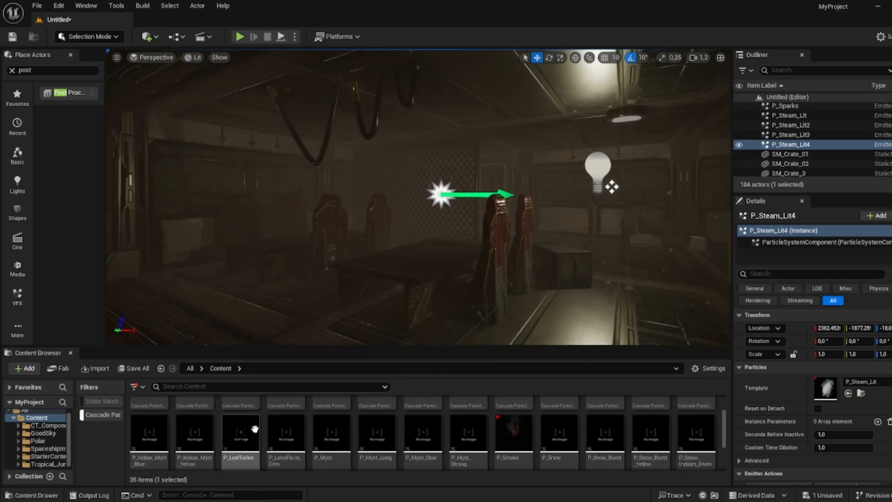
# - Start a Simulate session in the viewport
pyautogui.moveTo(279, 260); pyautogui.dragTo(233, 257, button='right')
pyautogui.press('s')
pyautogui.click(295, 36)
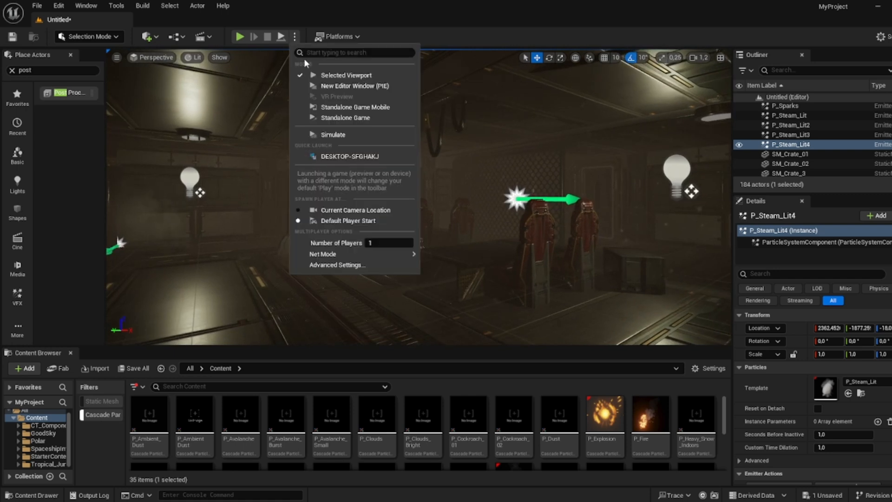
pyautogui.click(321, 135)
# - Fly through the corridor in fullscreen to inspect the particle effects, fog and lighting
pyautogui.moveTo(400, 233); pyautogui.dragTo(394, 244, button='right')
pyautogui.press('F11')
pyautogui.moveTo(458, 191); pyautogui.dragTo(65, 191, button='right')
pyautogui.press('w')
pyautogui.moveTo(355, 193); pyautogui.dragTo(466, 204, button='right')
pyautogui.press('w')
pyautogui.click(484, 213)
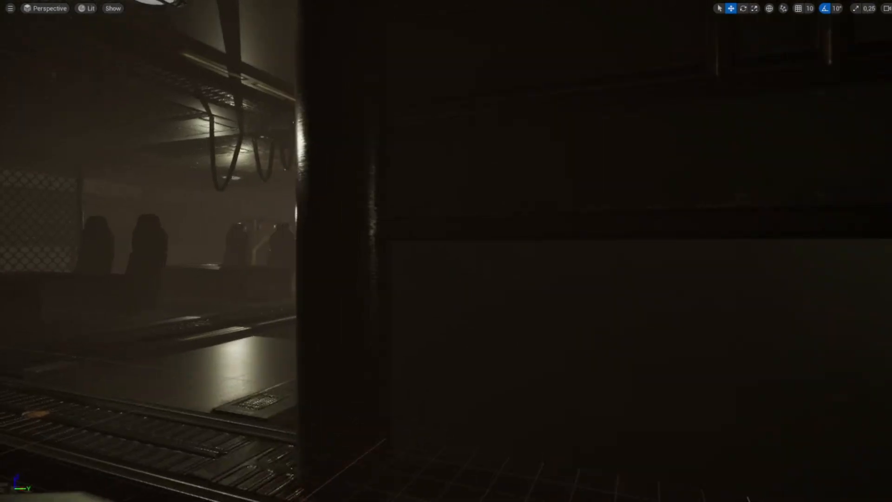
pyautogui.moveTo(466, 203); pyautogui.dragTo(418, 204, button='right')
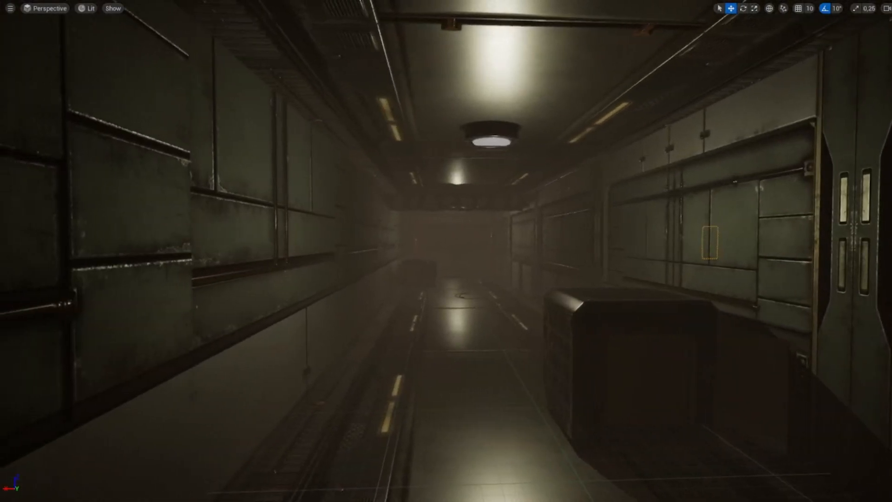
pyautogui.press('w')
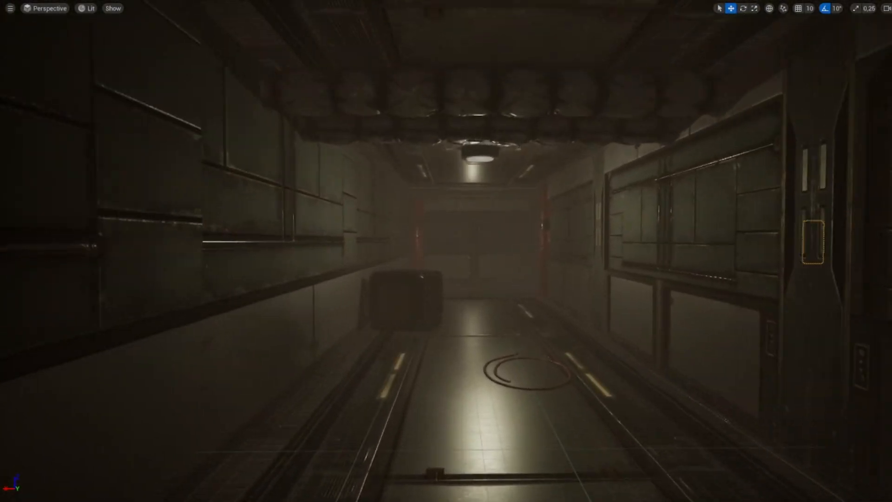
pyautogui.press('w')
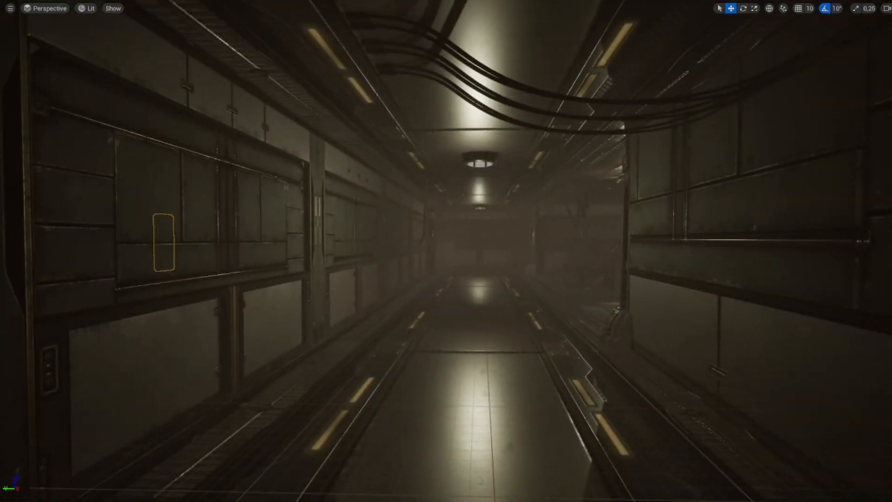
pyautogui.press('w')
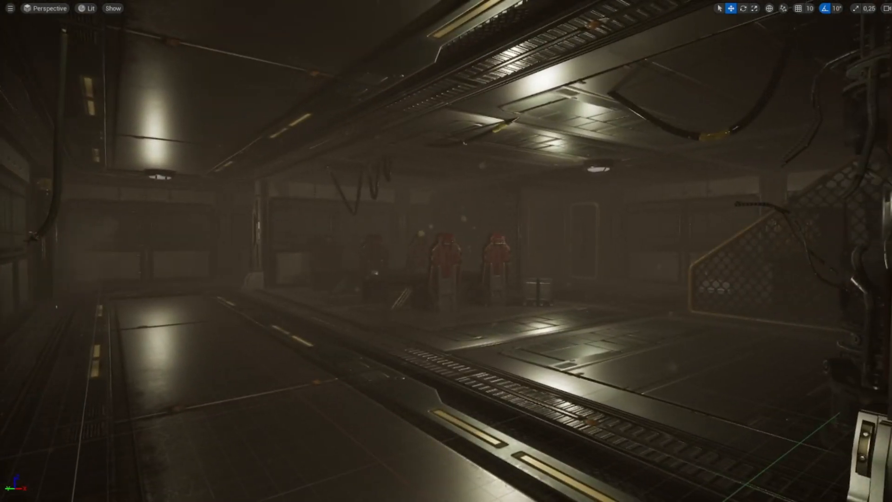
pyautogui.moveTo(446, 251); pyautogui.dragTo(353, 250, button='right')
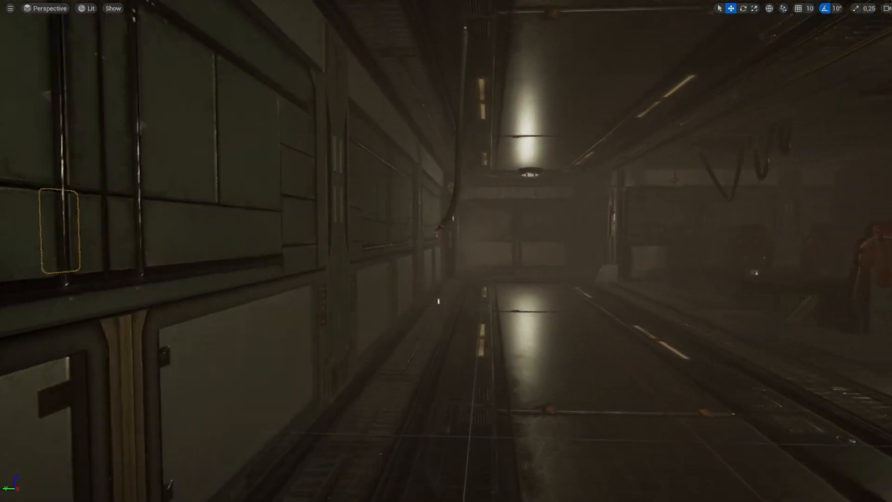
pyautogui.press('w')
pyautogui.press('w')
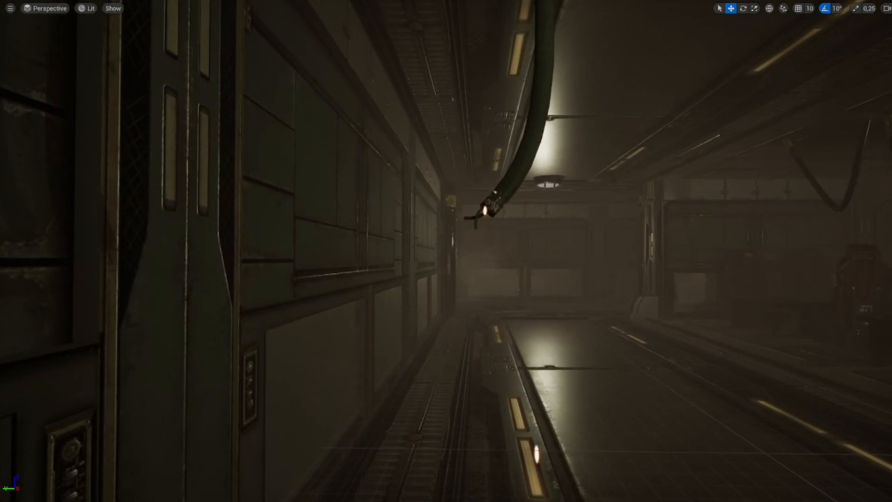
pyautogui.moveTo(446, 251); pyautogui.dragTo(585, 251, button='right')
pyautogui.press('w')
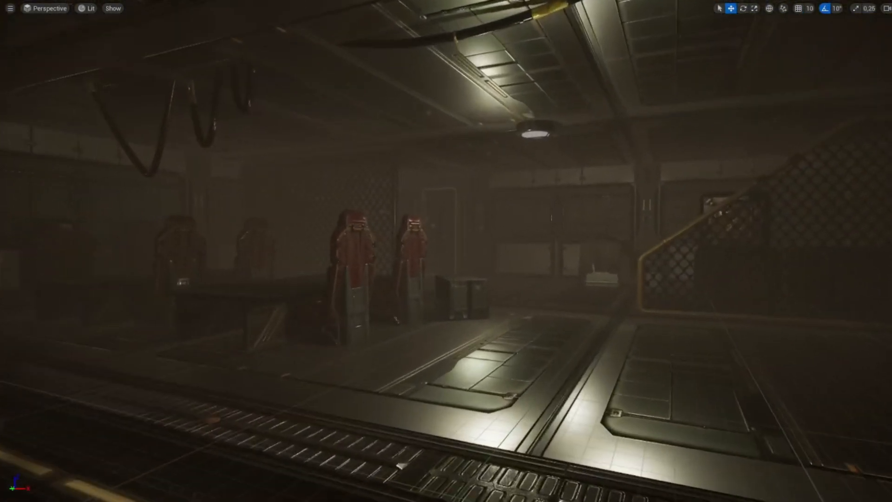
pyautogui.moveTo(446, 251); pyautogui.dragTo(571, 249, button='right')
pyautogui.press('a')
pyautogui.press('w')
pyautogui.press('a')
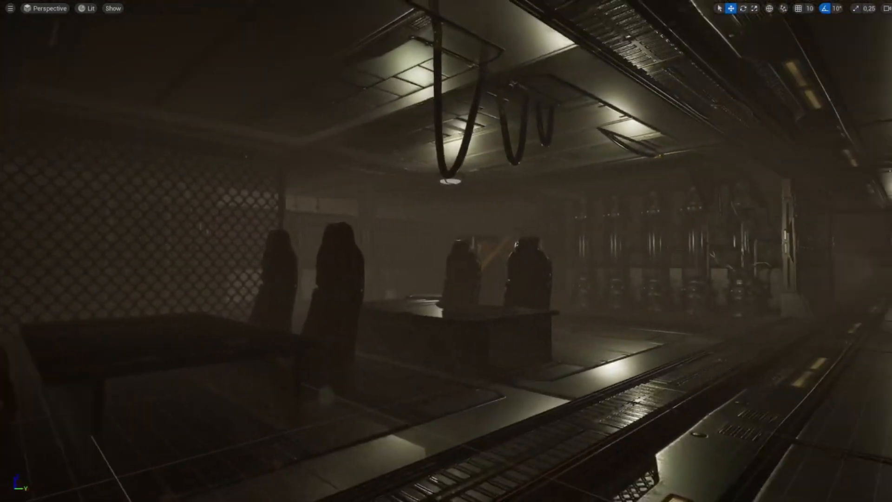
# - Fly further along the corridor and switch off game view to show the actor icons
pyautogui.press('d')
pyautogui.moveTo(446, 250)
pyautogui.mouseDown(button='right')
pyautogui.moveTo(374, 250)
pyautogui.moveTo(363, 207)
pyautogui.moveTo(344, 205)
pyautogui.moveTo(360, 181)
pyautogui.moveTo(448, 237)
pyautogui.moveTo(447, 215)
pyautogui.moveTo(457, 215)
pyautogui.moveTo(464, 239)
pyautogui.moveTo(446, 243)
pyautogui.mouseUp(button='right')
pyautogui.press('w')
pyautogui.press('w')
pyautogui.press('w')
pyautogui.press('s')
pyautogui.press('g')
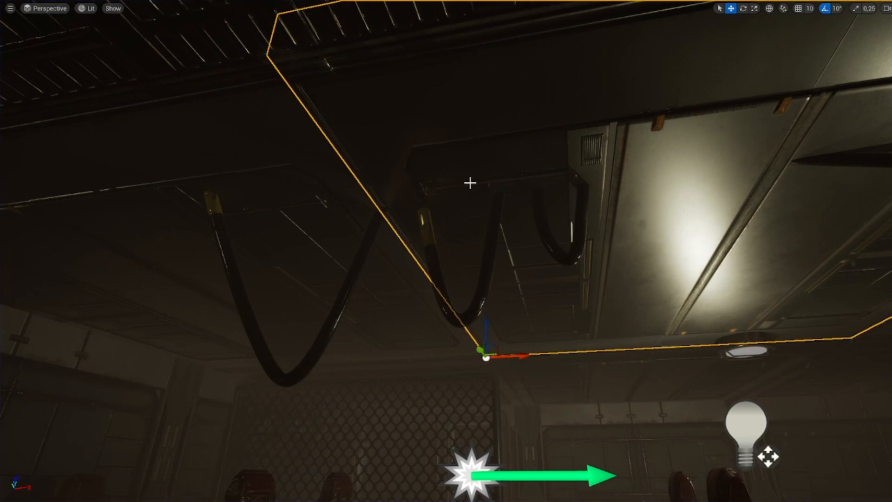
# - Navigate through the corridor to inspect the placed lights and particle emitters
pyautogui.moveTo(470, 183); pyautogui.dragTo(476, 205, button='right')
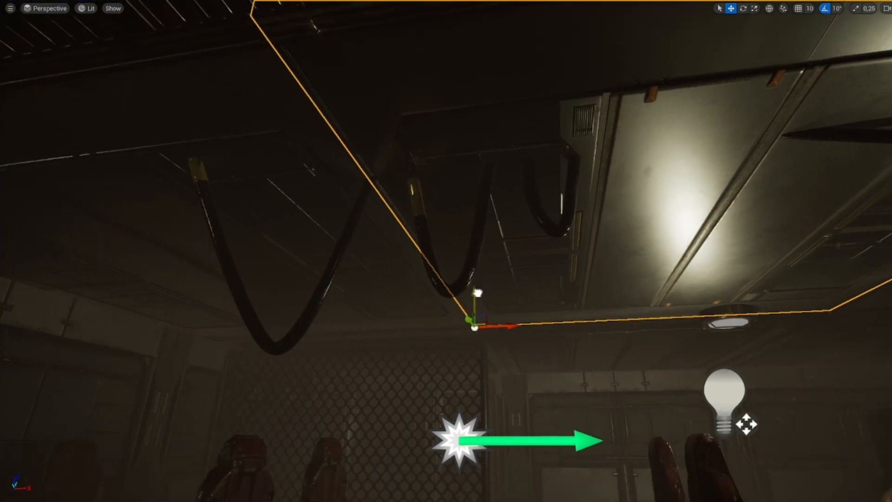
pyautogui.moveTo(488, 288); pyautogui.dragTo(492, 291, button='right')
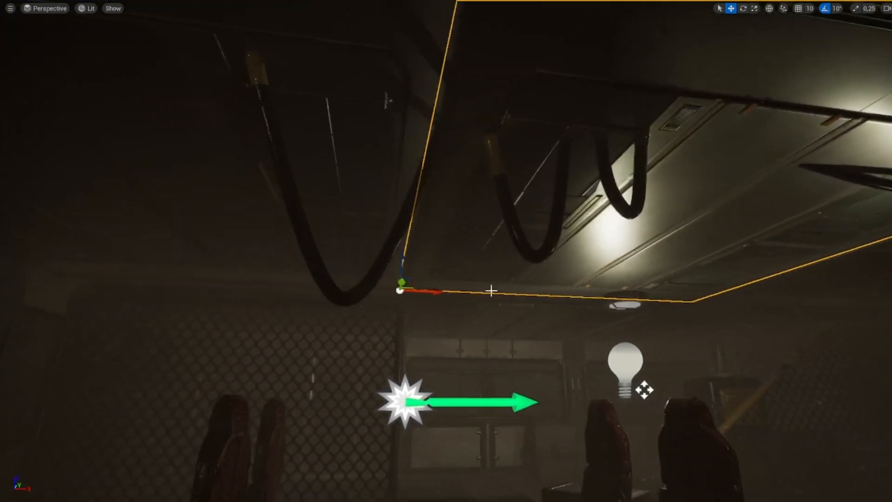
pyautogui.click(392, 99)
pyautogui.moveTo(392, 100); pyautogui.dragTo(334, 167, button='right')
pyautogui.press('w')
pyautogui.press('w')
pyautogui.moveTo(558, 205); pyautogui.dragTo(408, 217, button='right')
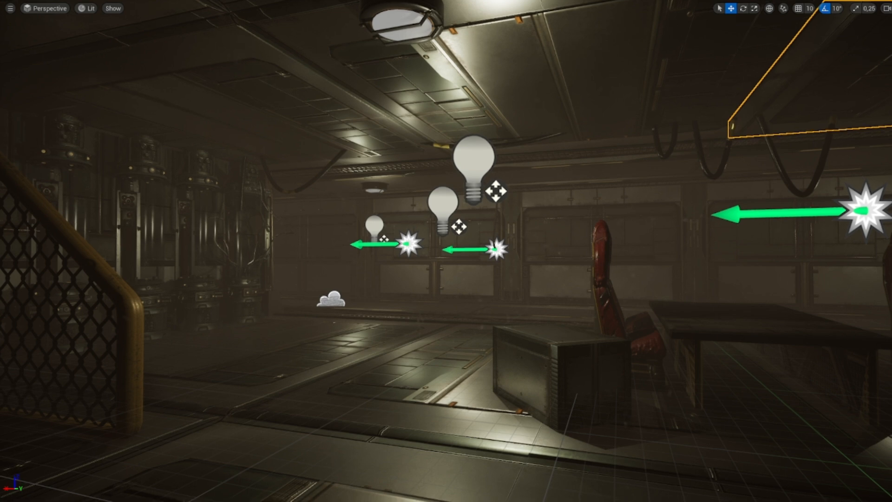
pyautogui.press('w')
pyautogui.press('w')
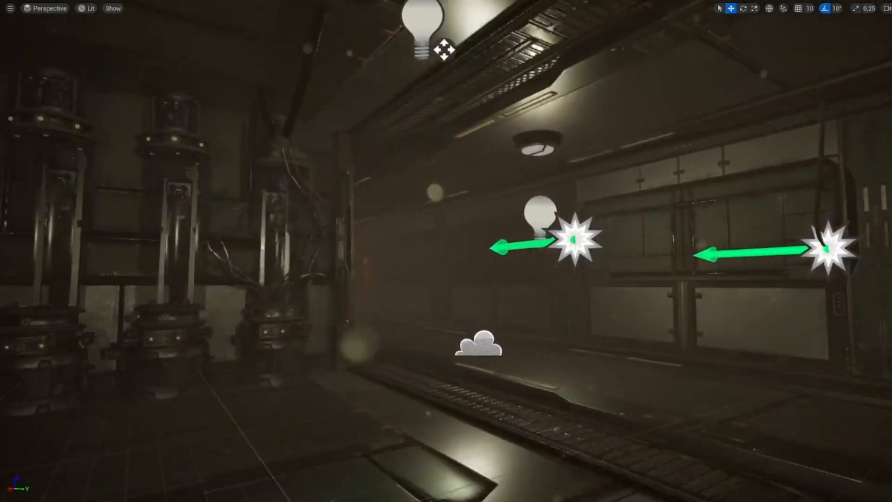
pyautogui.press('w')
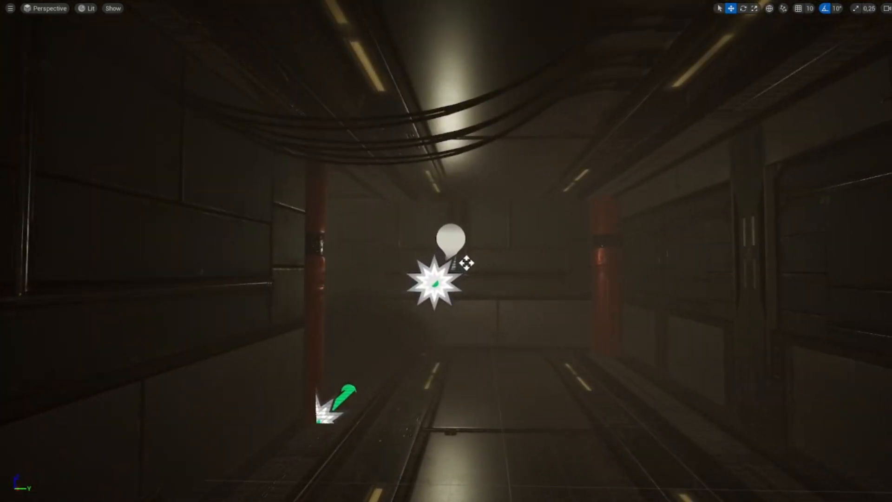